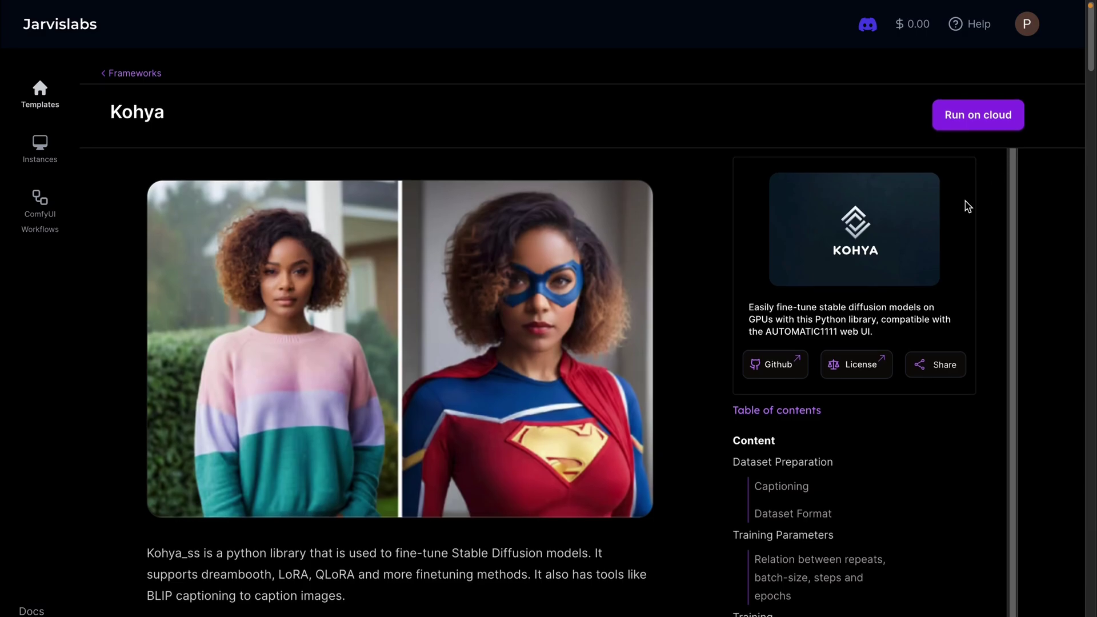
- Launch the Kohya template on an RTX6000Ada GPU and acknowledge the server allocation
left_click(985, 125)
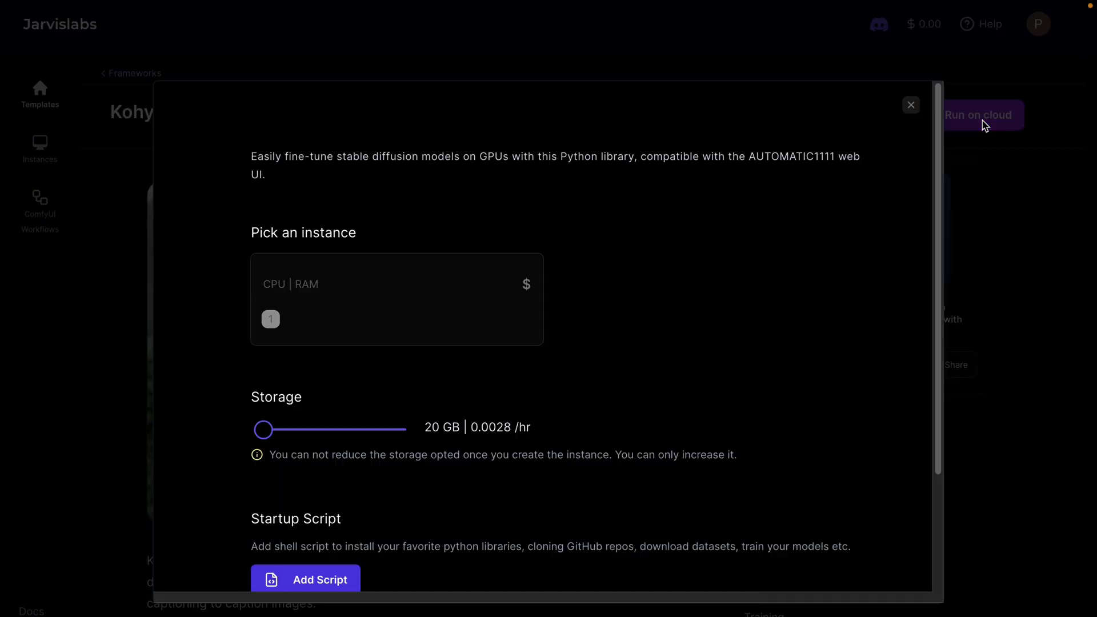
scroll(455, 339, "down", 2)
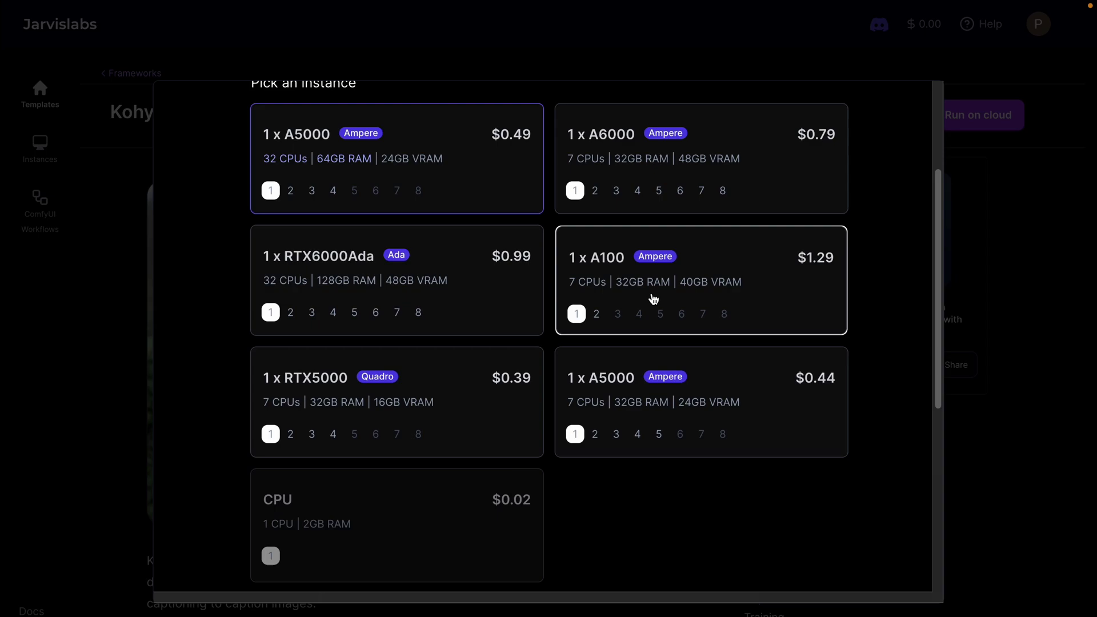
scroll(501, 343, "down", 1)
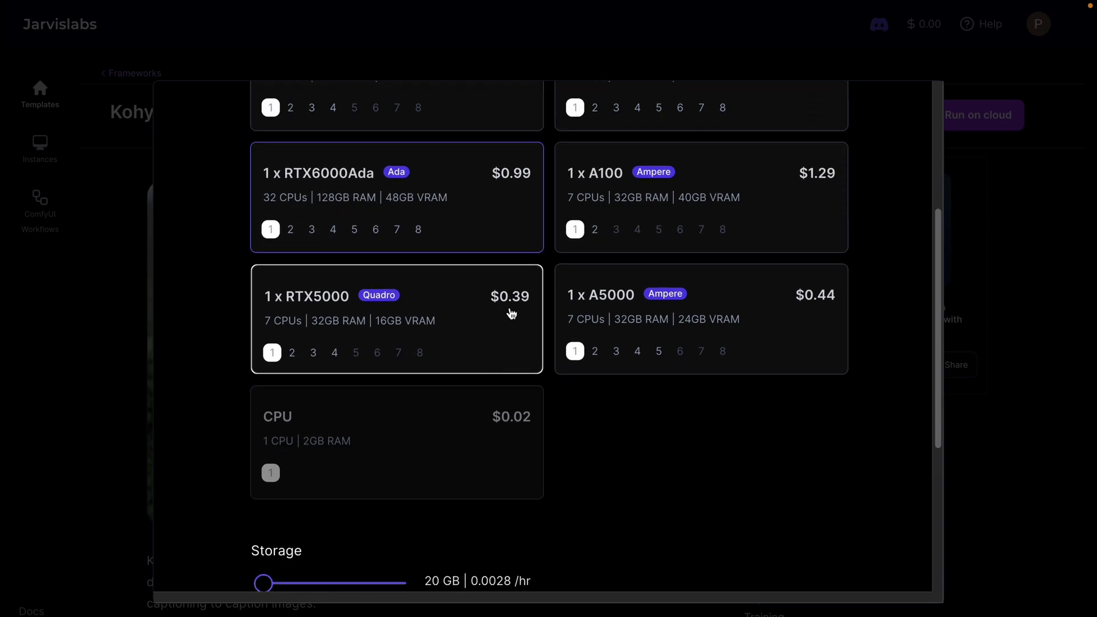
scroll(402, 418, "down", 2)
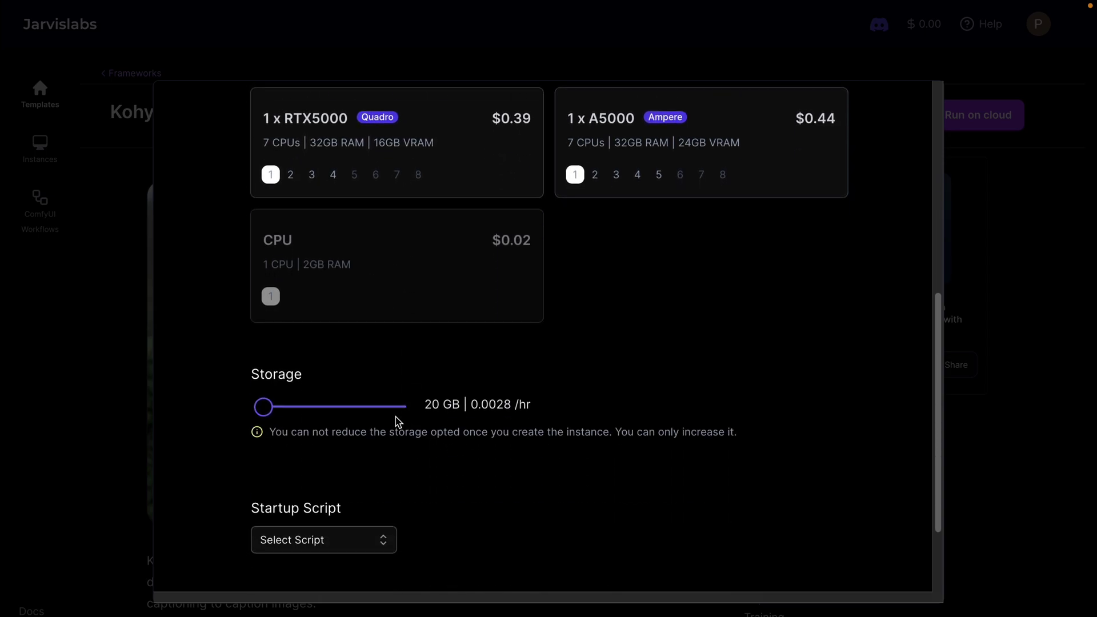
scroll(416, 451, "down", 1)
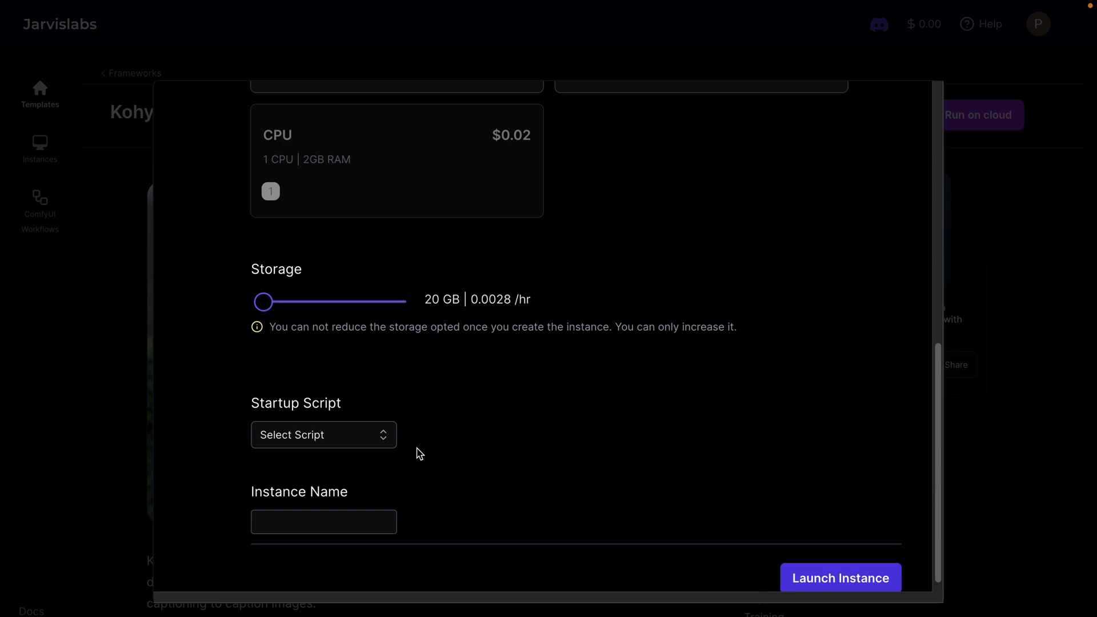
left_click(878, 581)
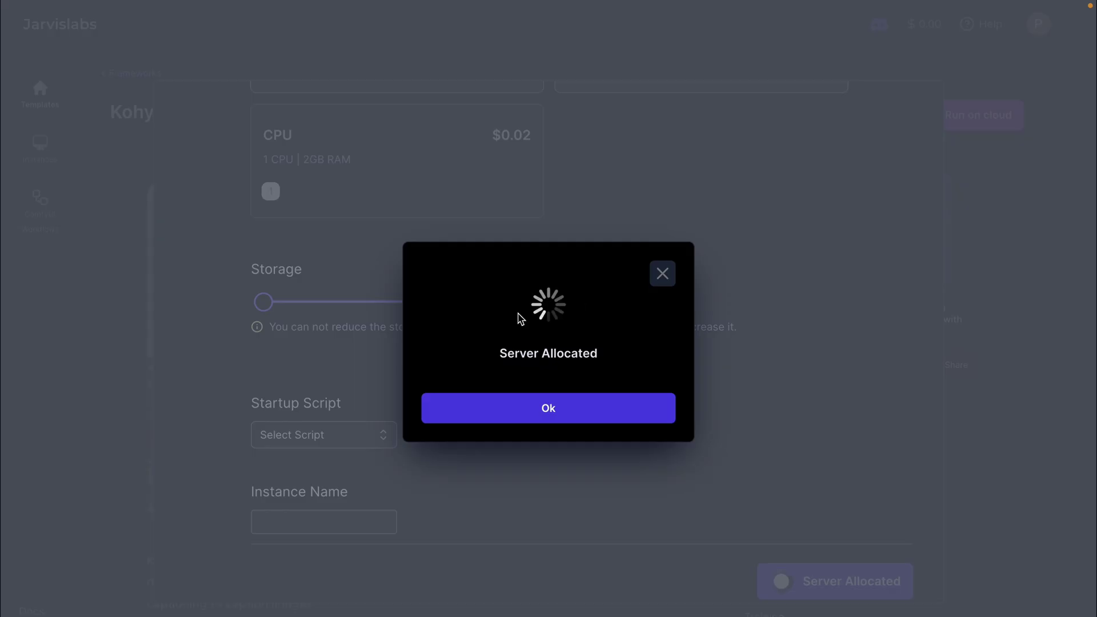
left_click(458, 417)
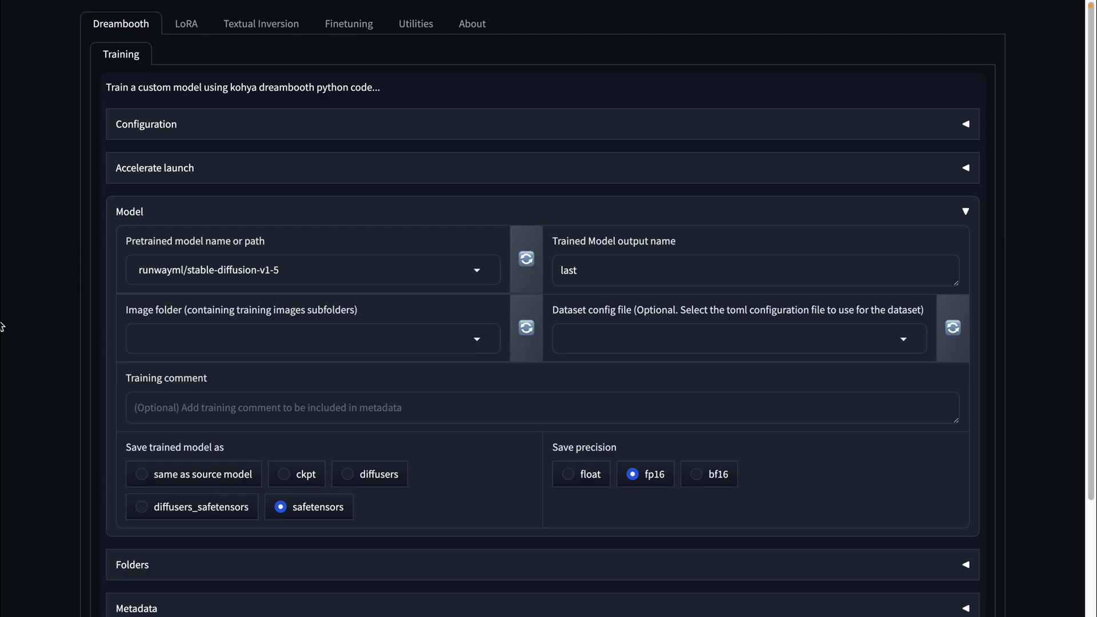
- Open a JupyterLab terminal on the kohya instance and run tail -f kohya_logs.log
left_click(97, 98)
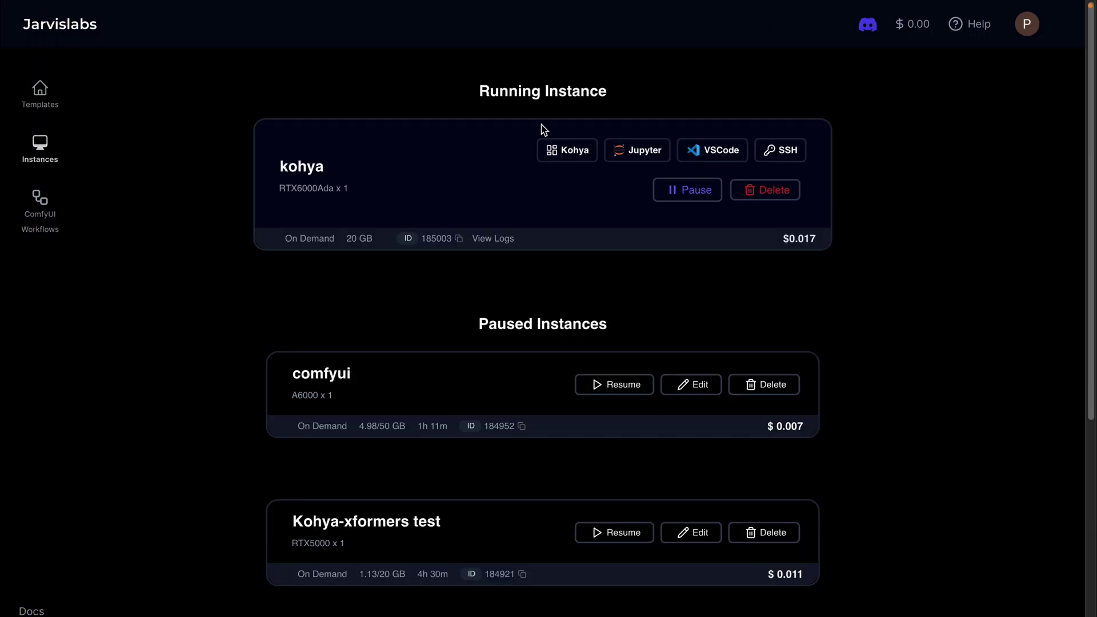
left_click(626, 149)
left_click(1011, 60)
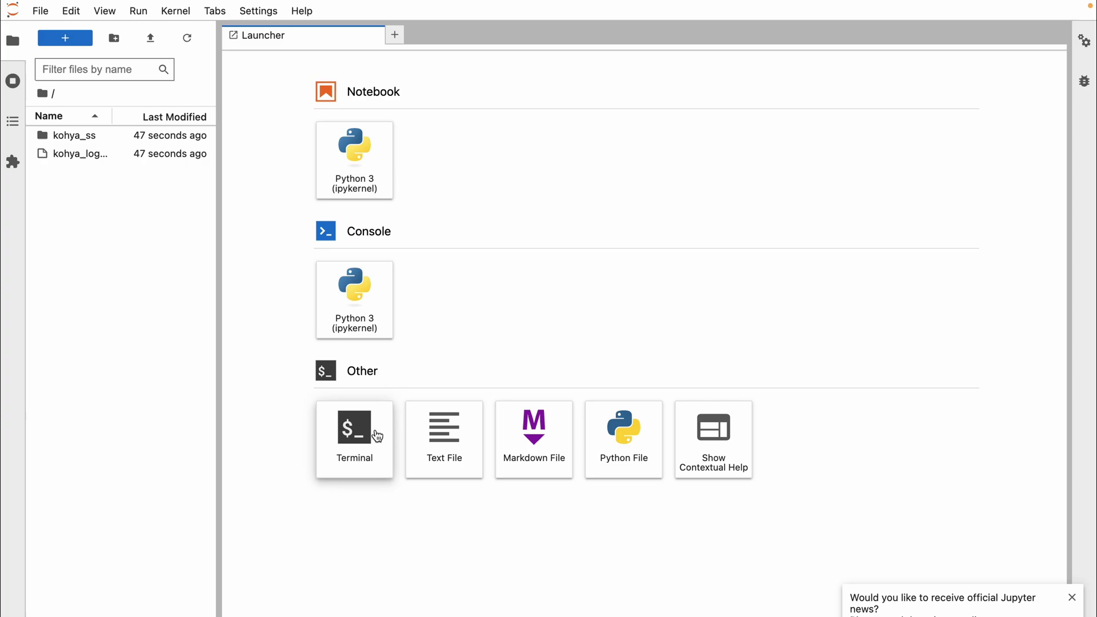
left_click(376, 435)
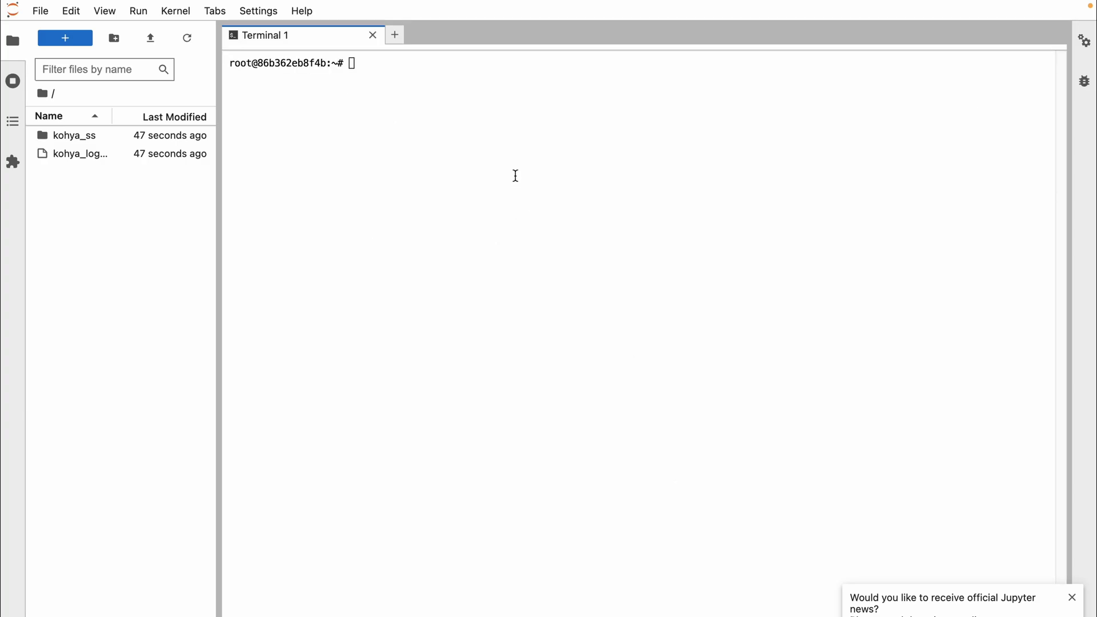
type("tail -")
type("f kohya_")
type("l")
key("Tab")
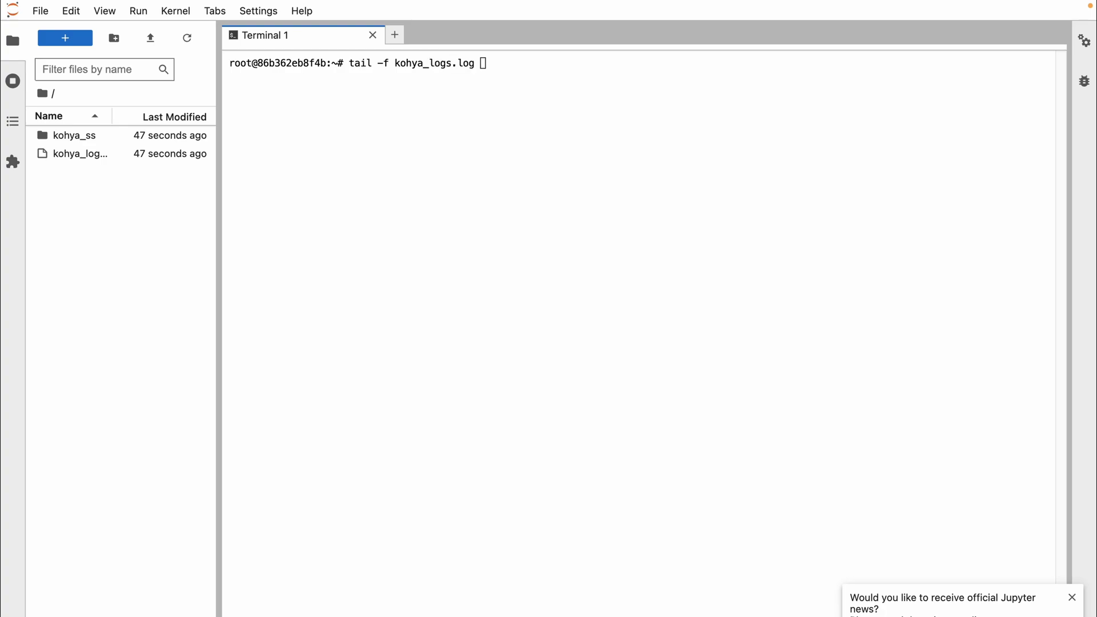
key("Return")
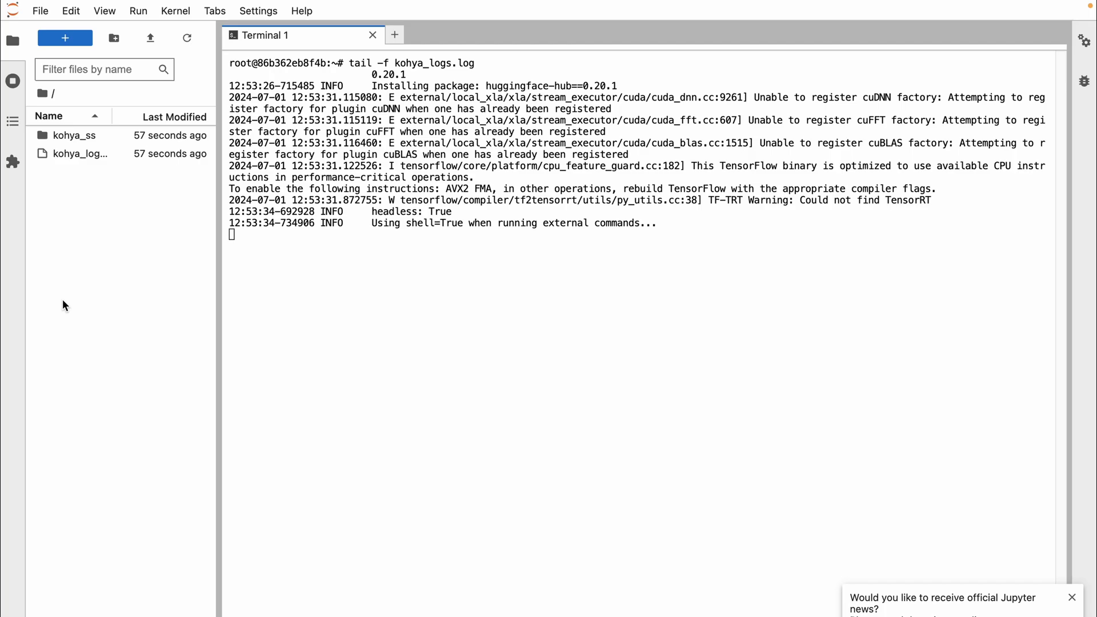
- Bring up the LoRA training options in Kohya_ss GUI, then return to JupyterLab
left_click(84, 251)
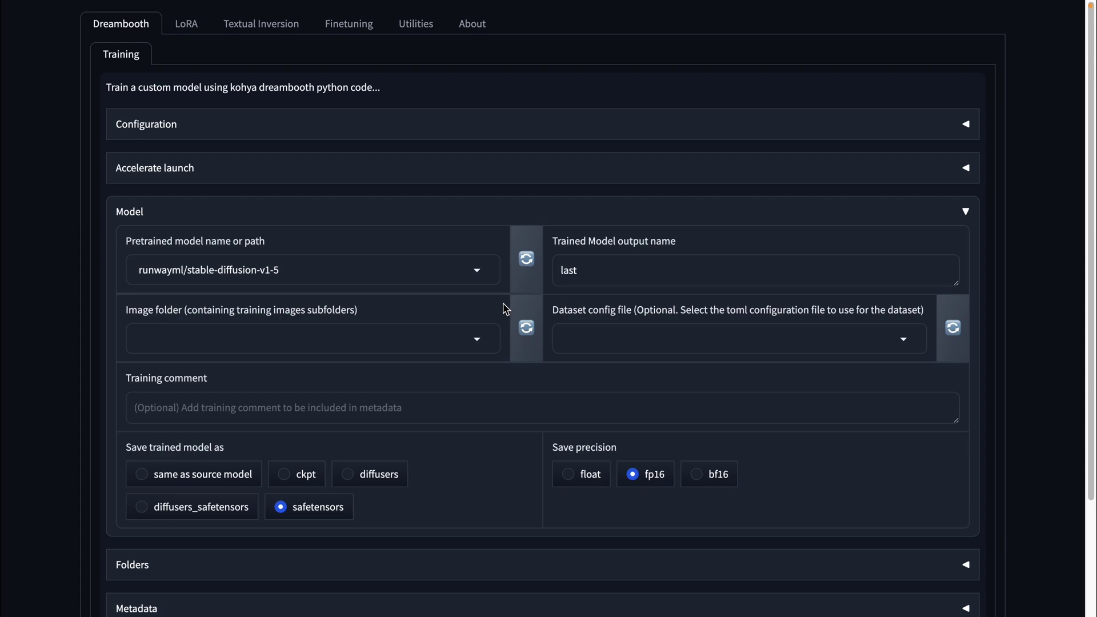
left_click(193, 29)
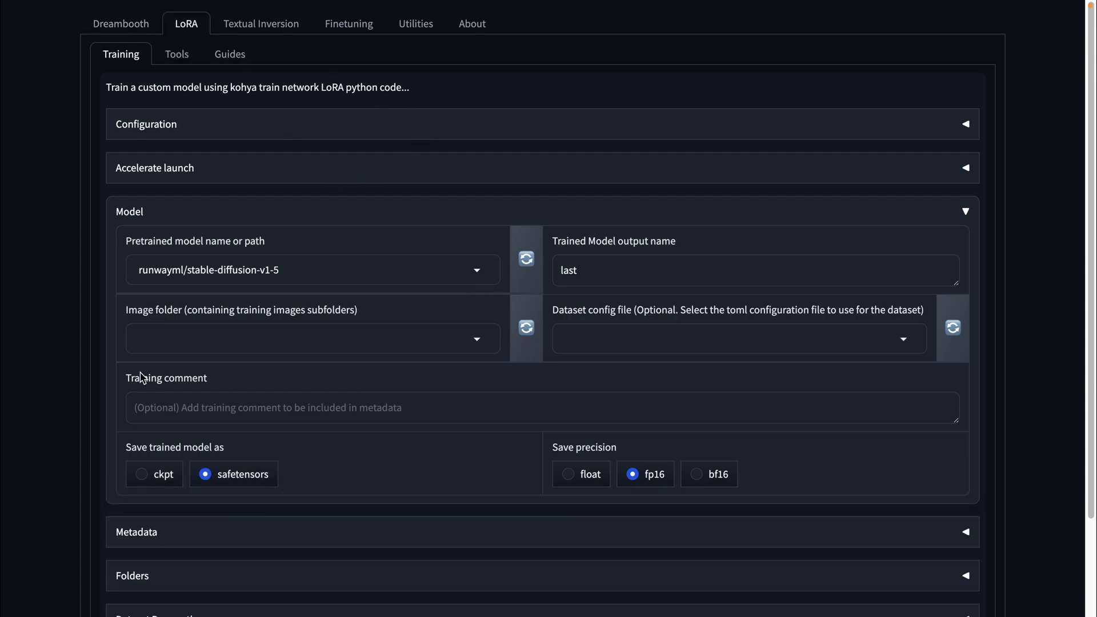
left_click(71, 284)
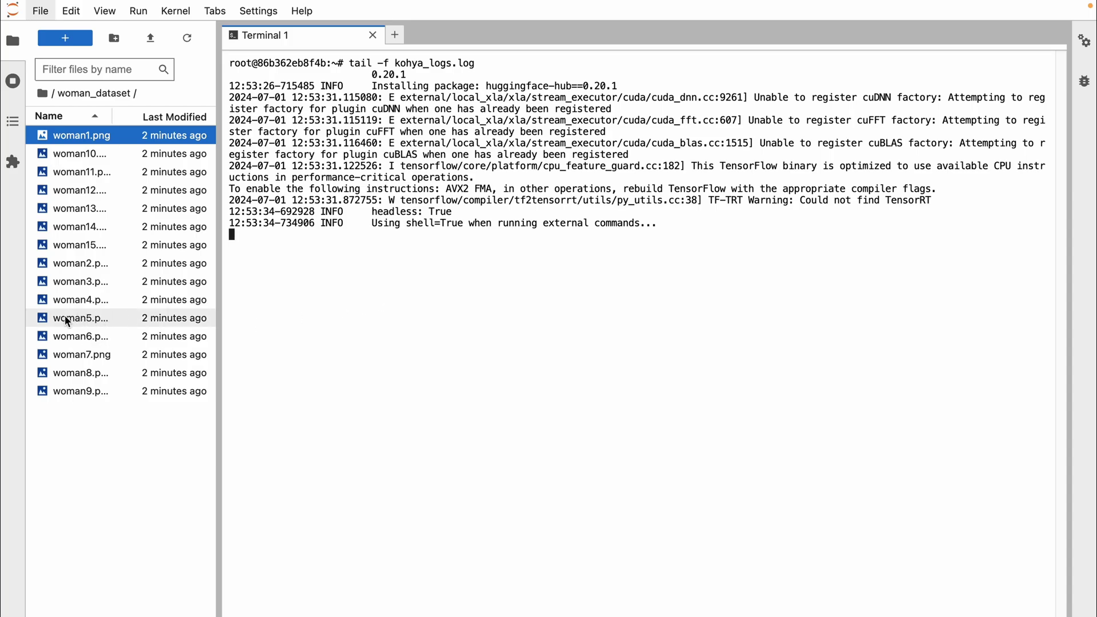
- Run Utilities > Captioning > BLIP2 Captioning on the /home/woman_dataset image folder
left_click(79, 250)
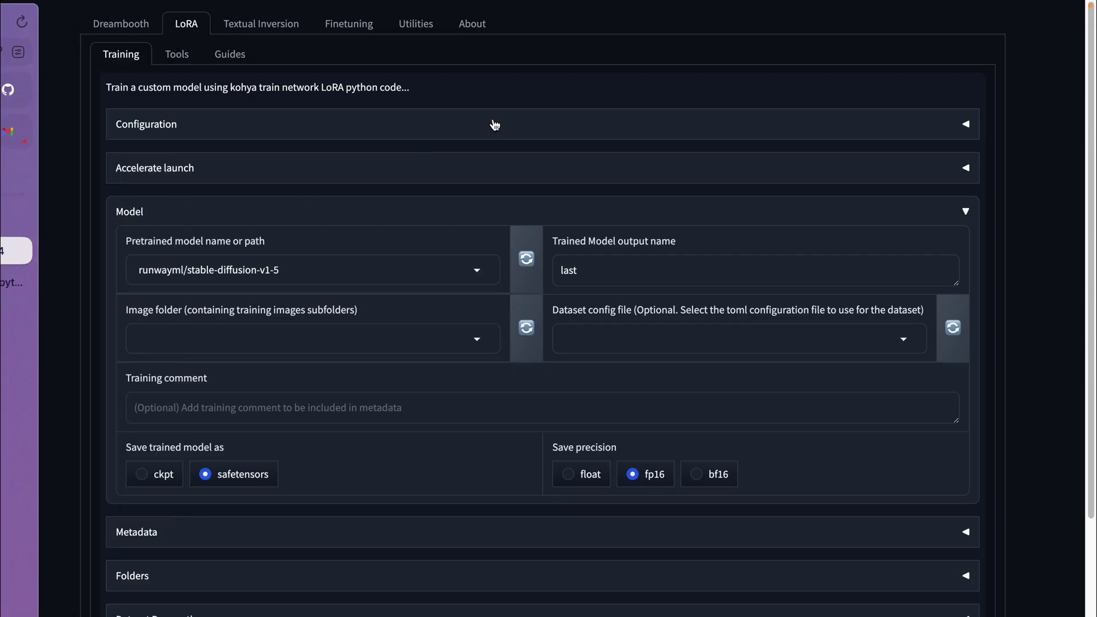
left_click(417, 23)
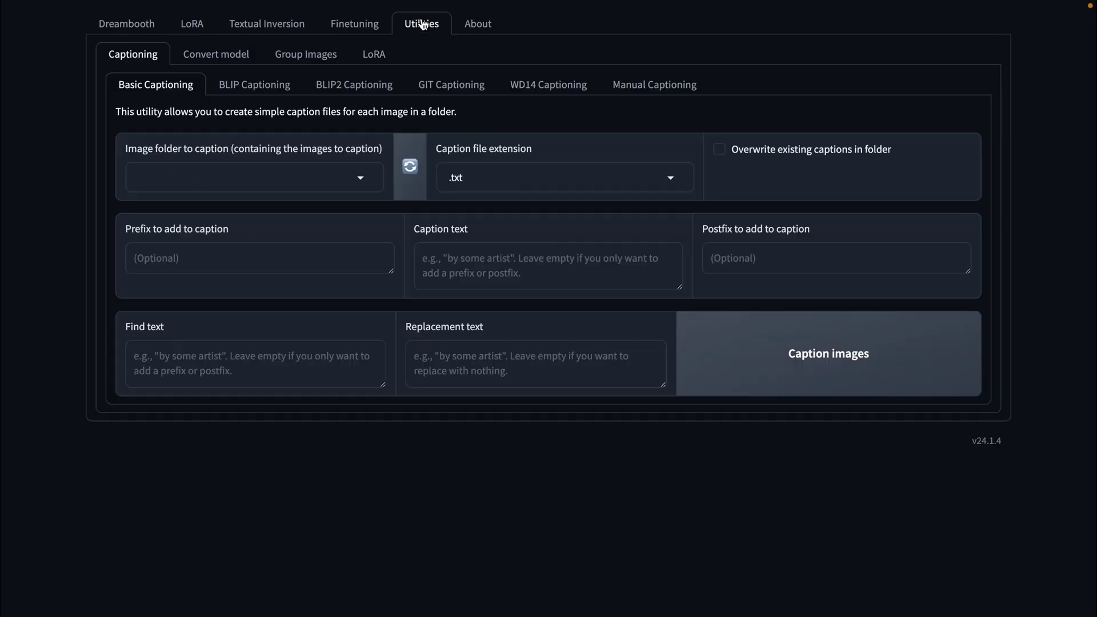
left_click(331, 85)
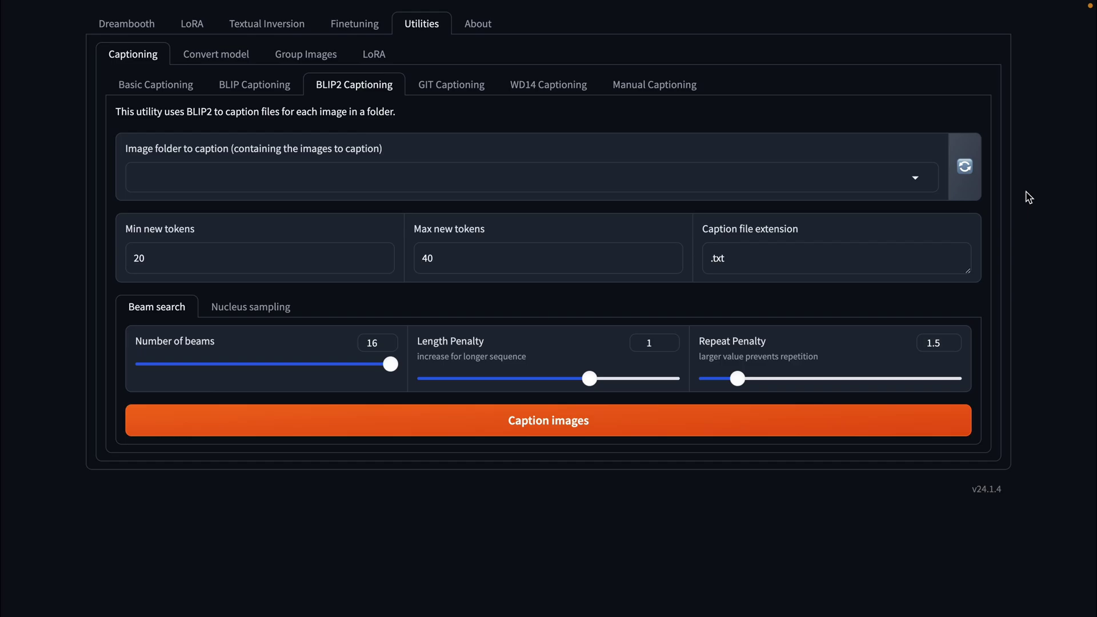
left_click(336, 175)
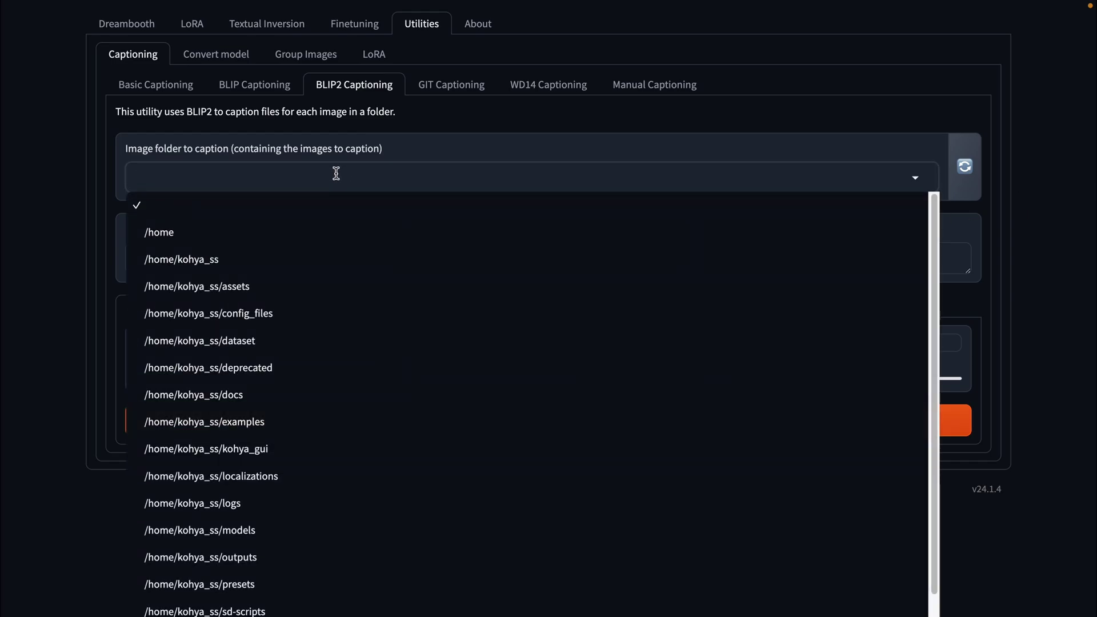
type("/home/")
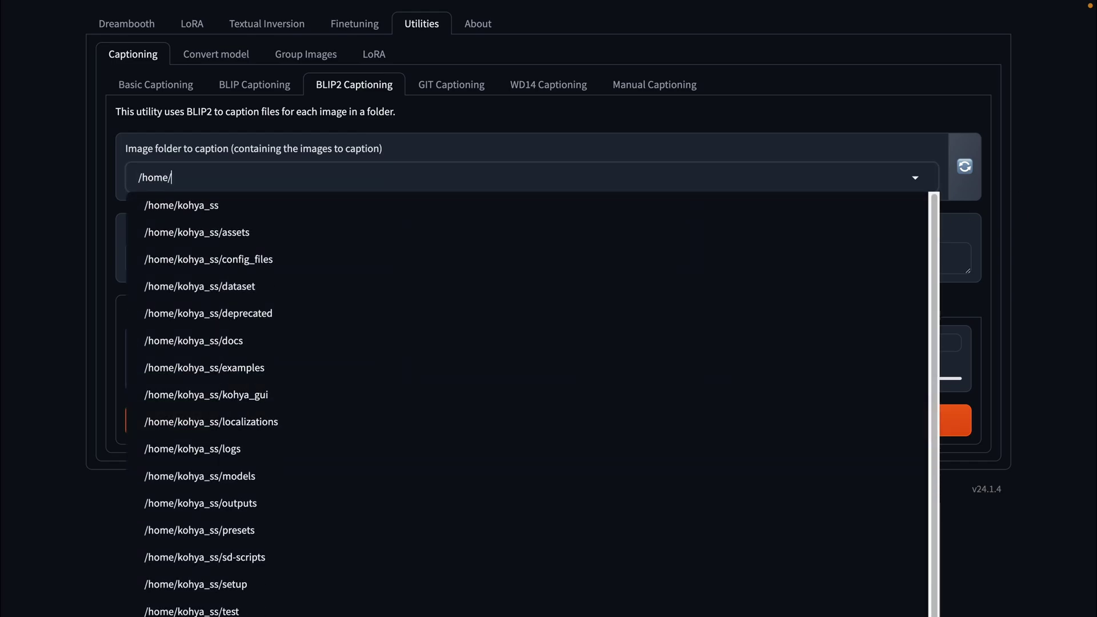
type("woman_dataset")
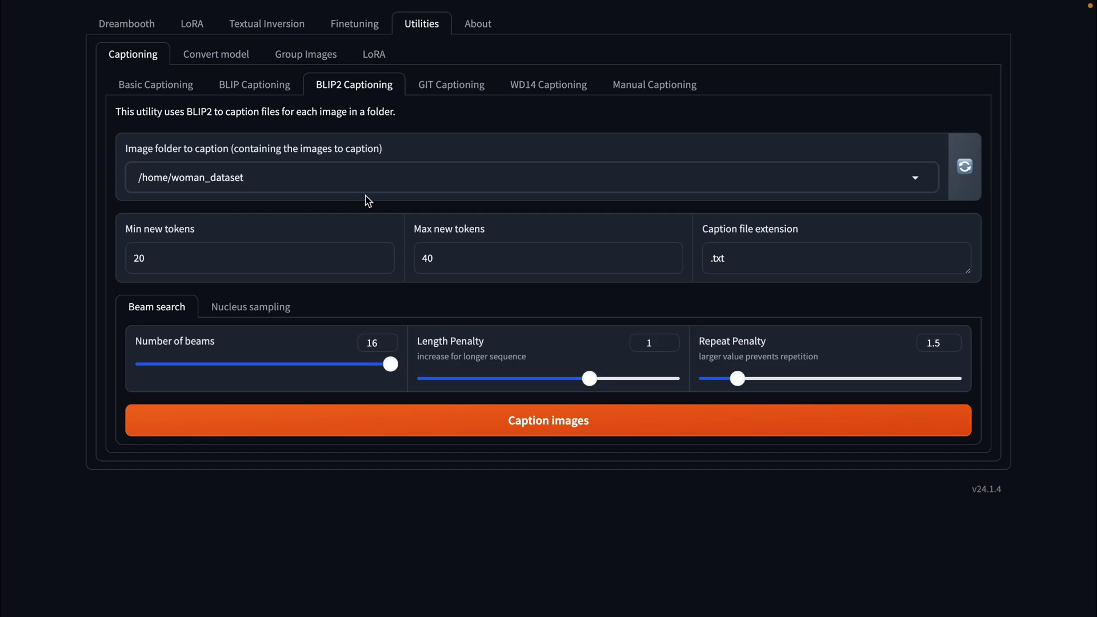
left_click(364, 198)
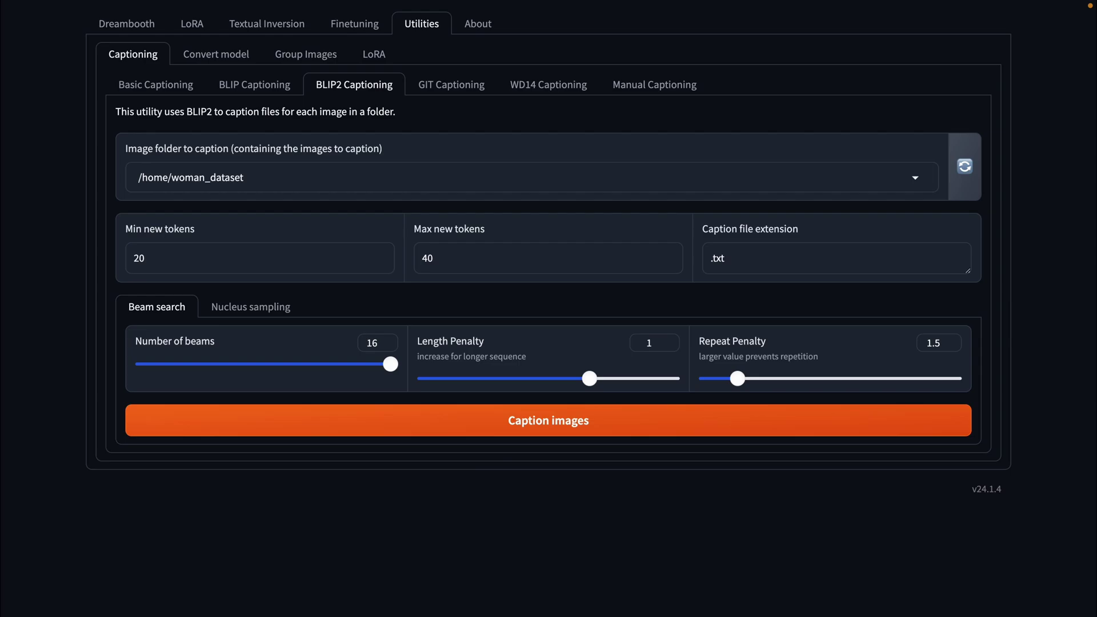
left_click(77, 281)
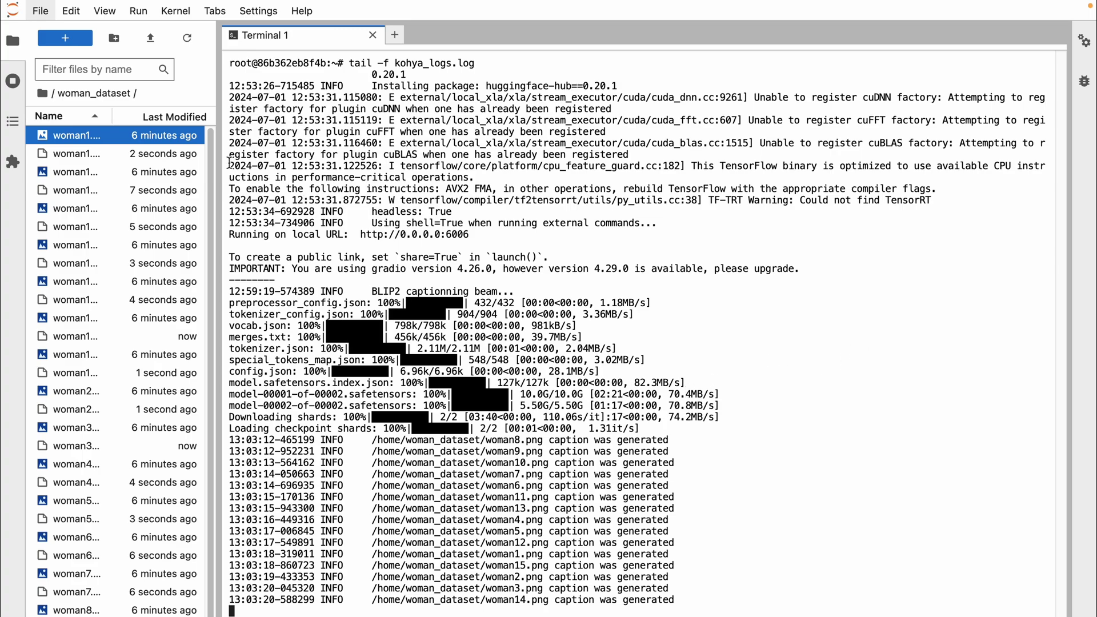
- Inspect the woman1 image and its generated caption, then return to the log terminal
double_click(70, 135)
scroll(643, 334, "down", 3)
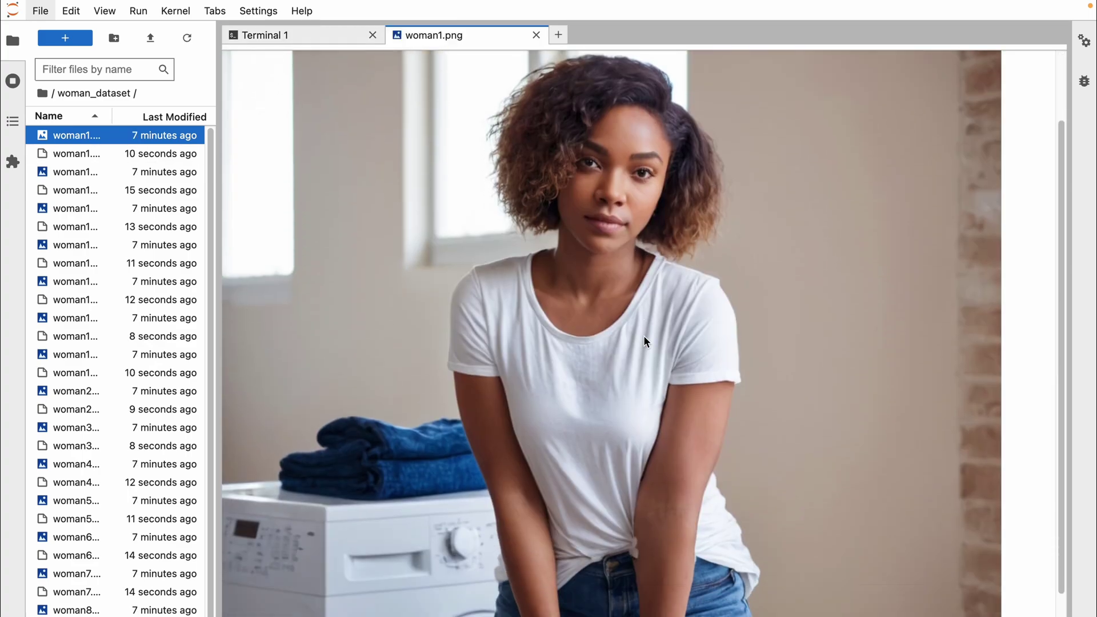
scroll(644, 336, "up", 4)
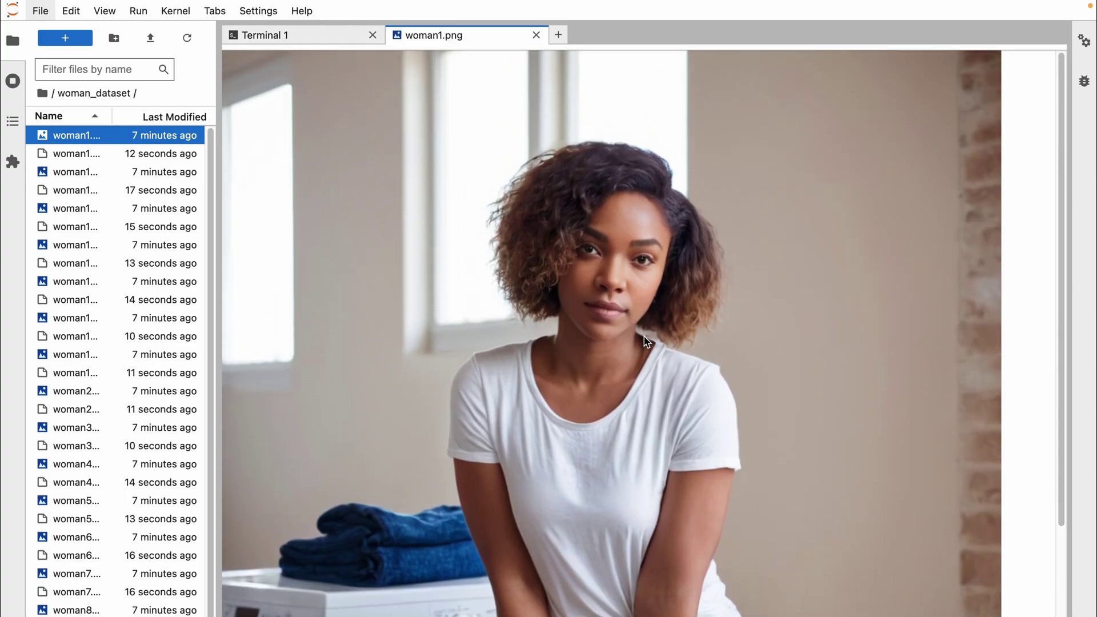
double_click(111, 153)
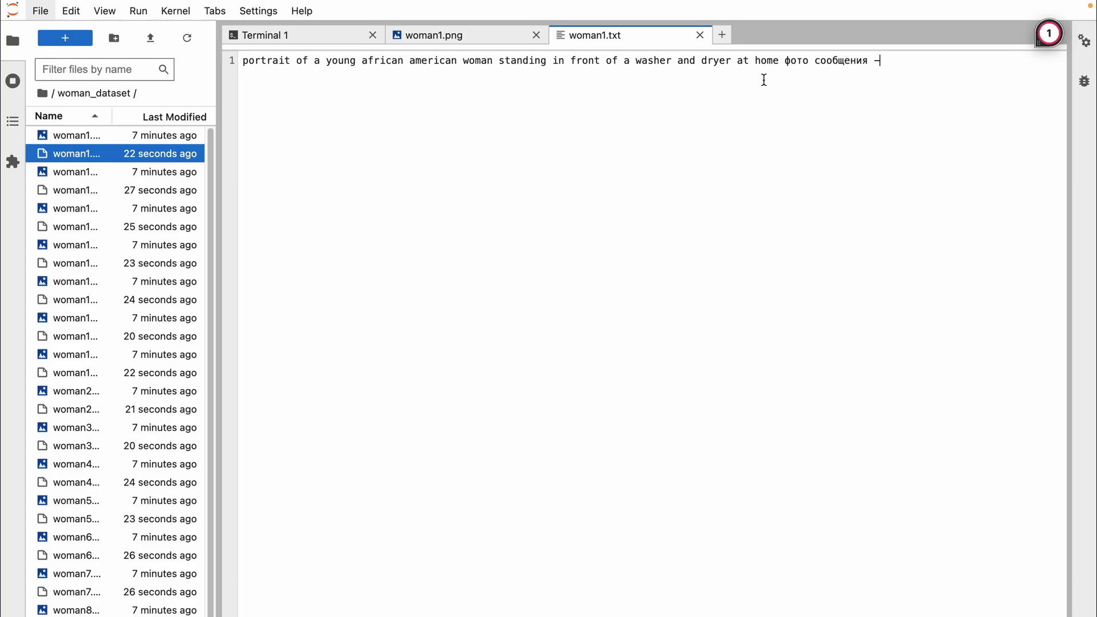
left_click(295, 39)
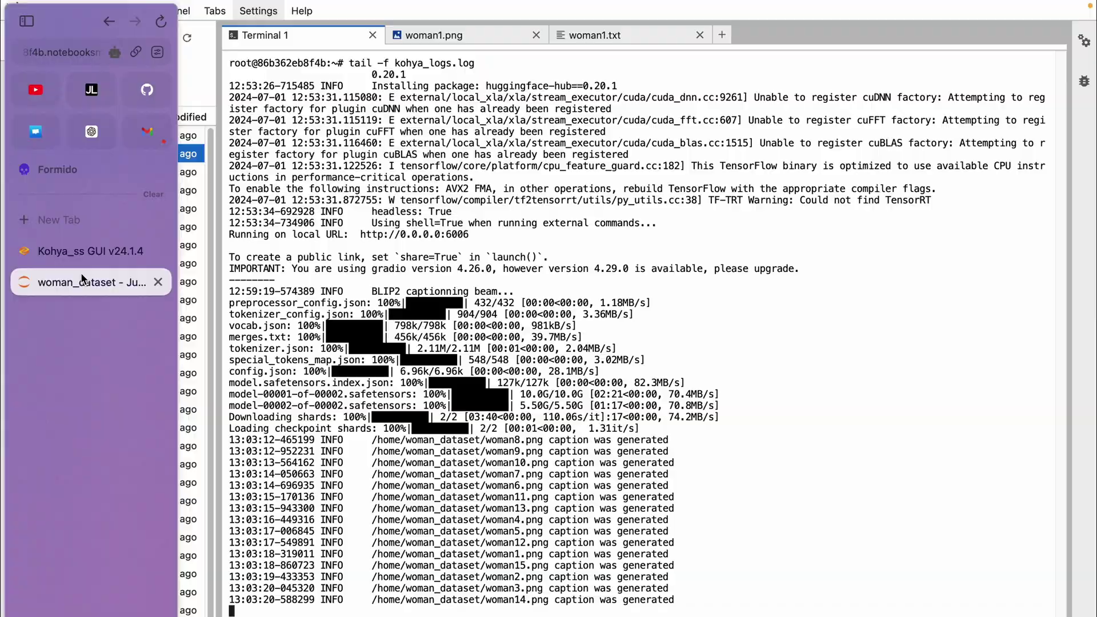
- Open Manual Captioning and begin entering the /home/woman_dataset image folder path
left_click(86, 217)
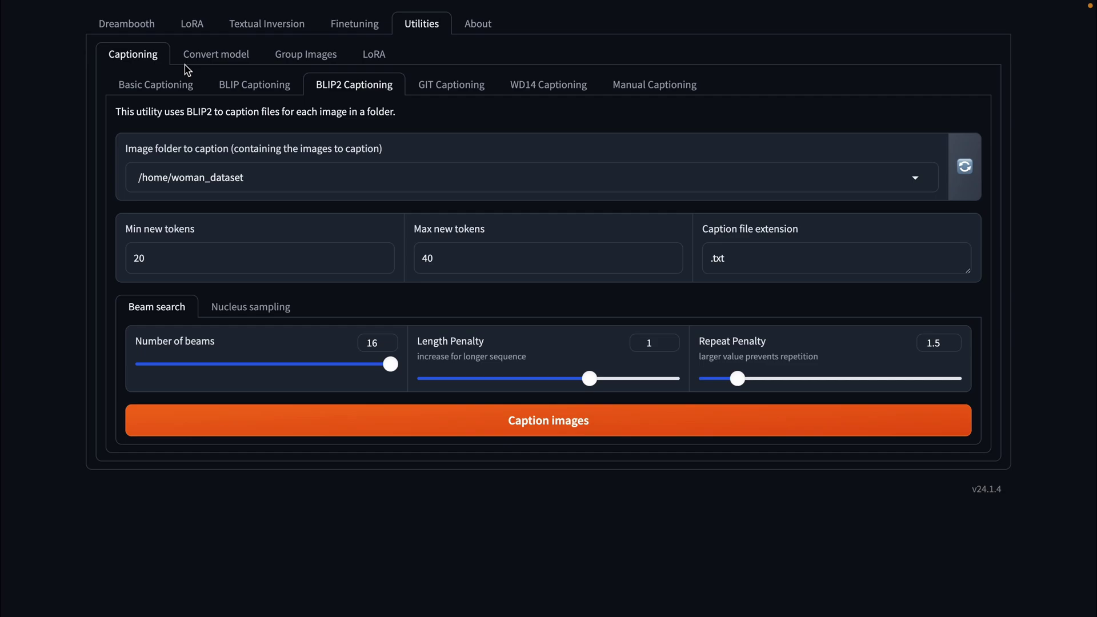
left_click(655, 86)
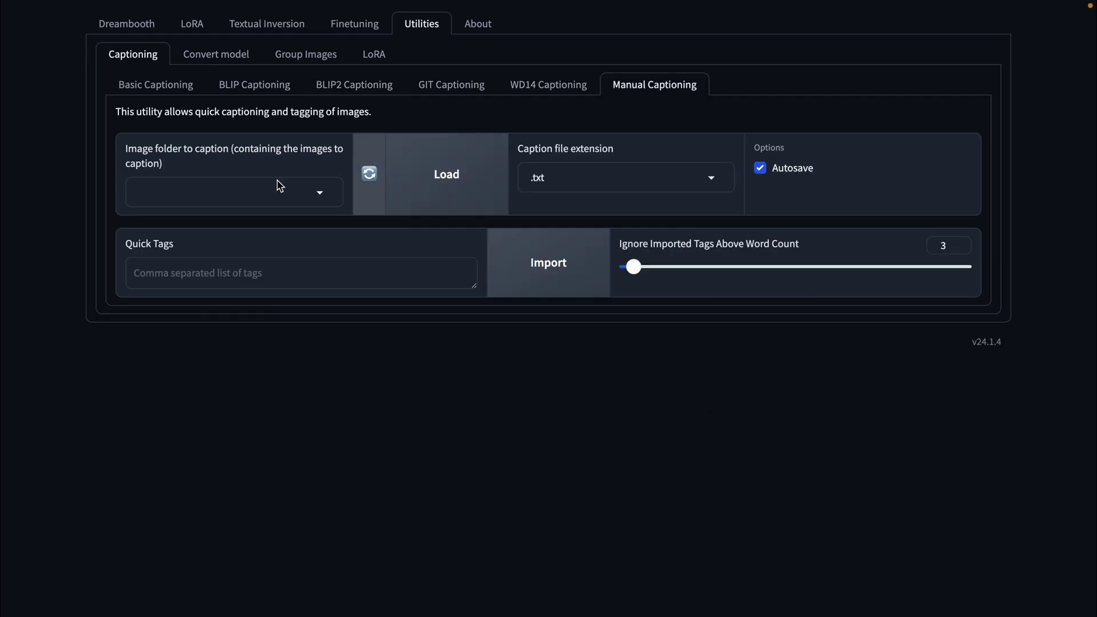
left_click(224, 189)
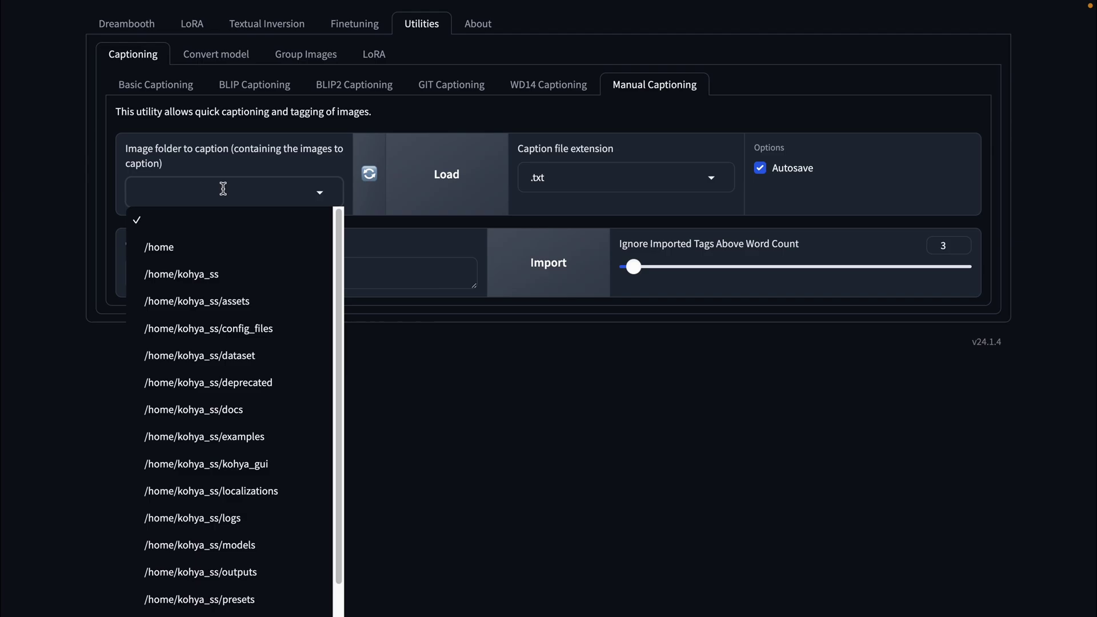
type("/hmoo")
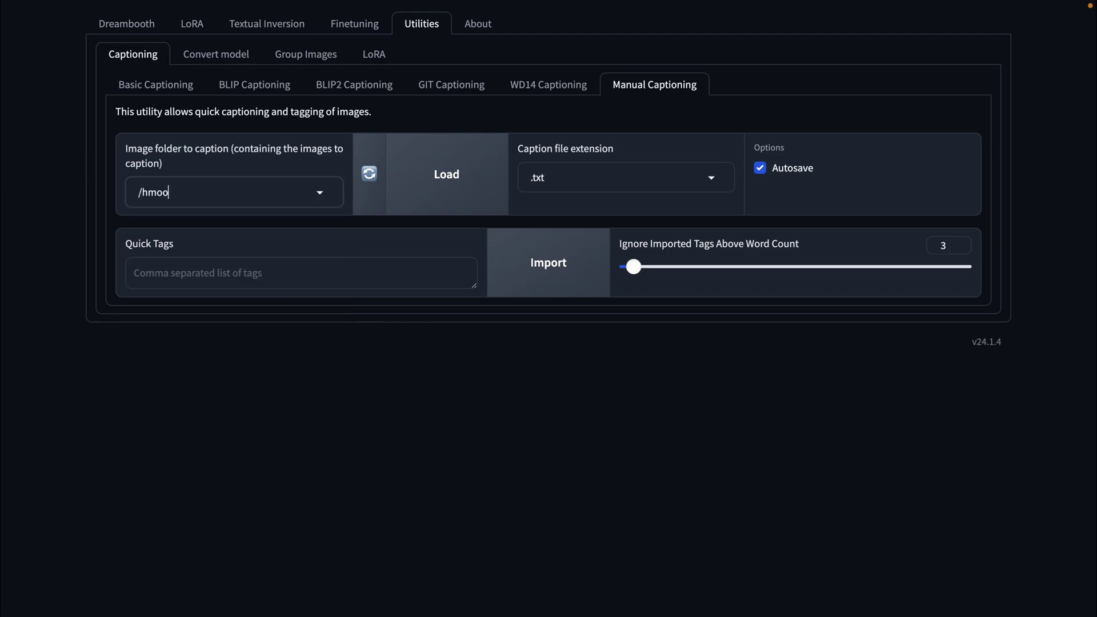
key("BackSpace")
type("/")
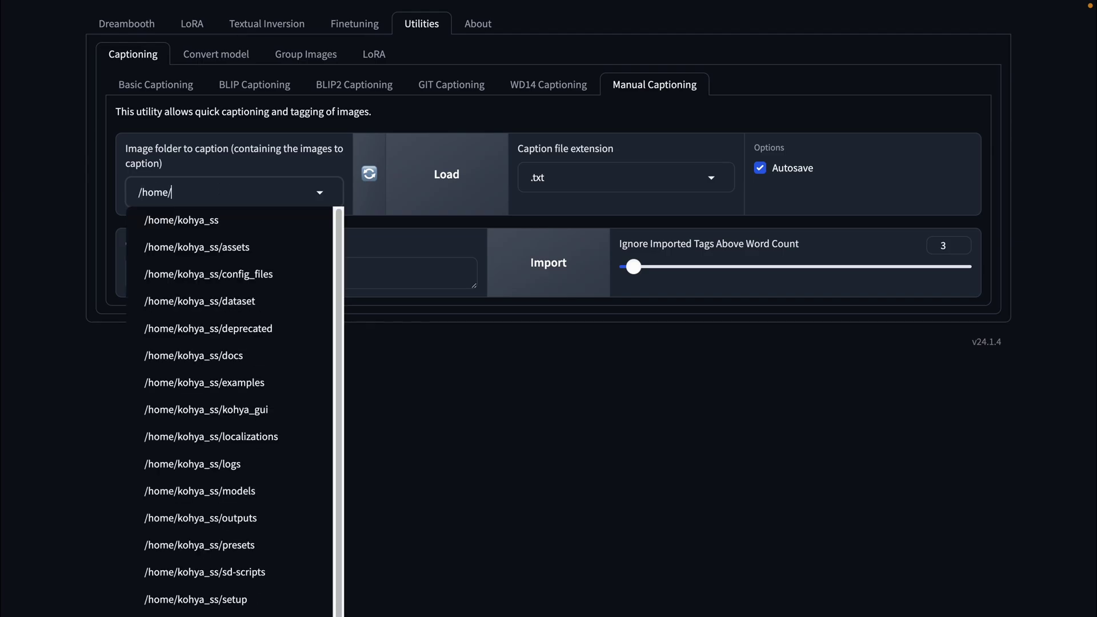
type("w")
key("BackSpace")
type("w")
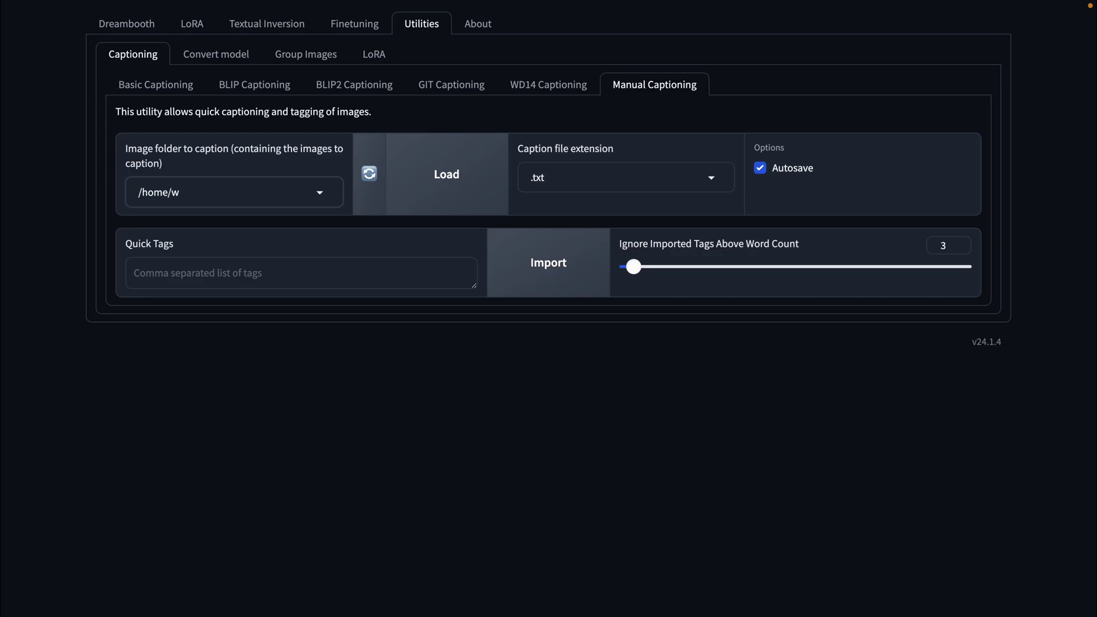
type("oman_dataset")
- Load the dataset, add quick tag wmon, and prepend it to the first two captions
left_click(449, 166)
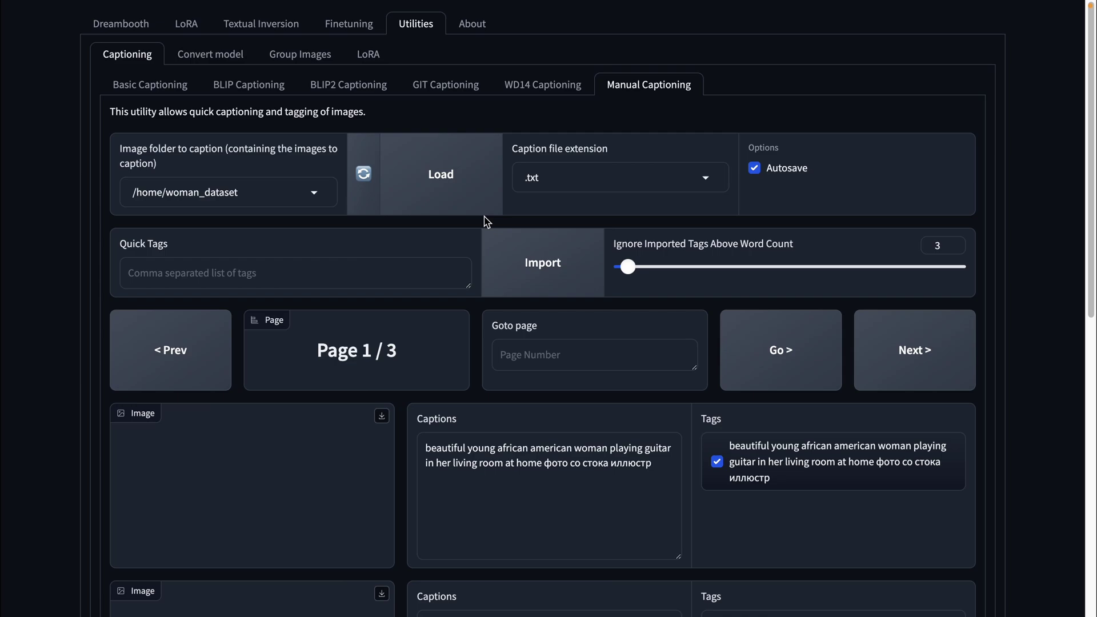
scroll(478, 416, "down", 2)
scroll(532, 394, "down", 1)
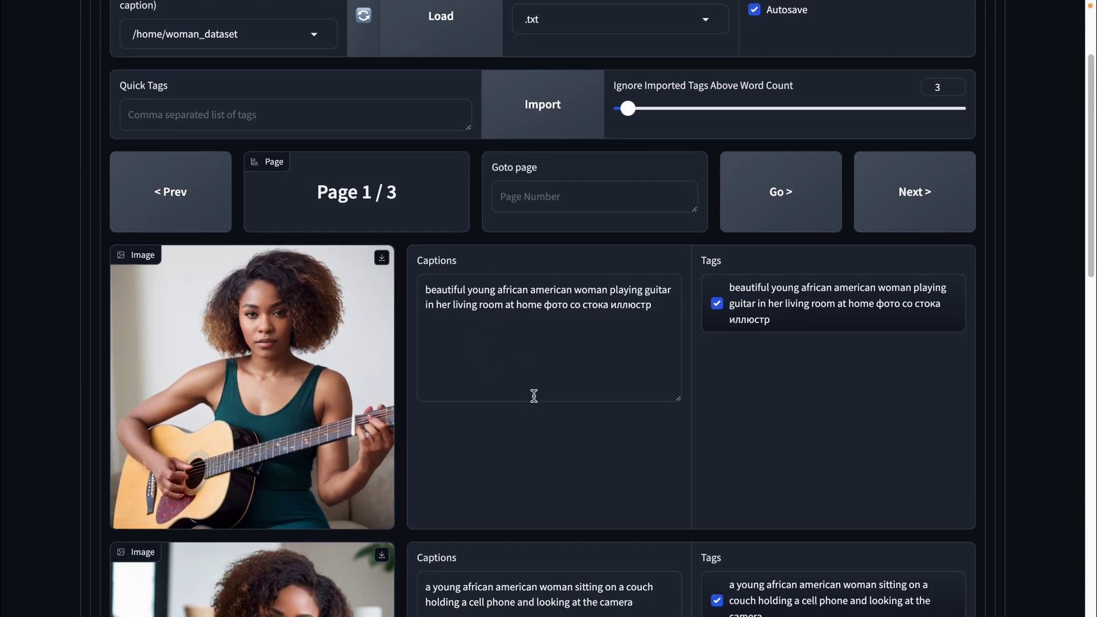
scroll(581, 365, "up", 2)
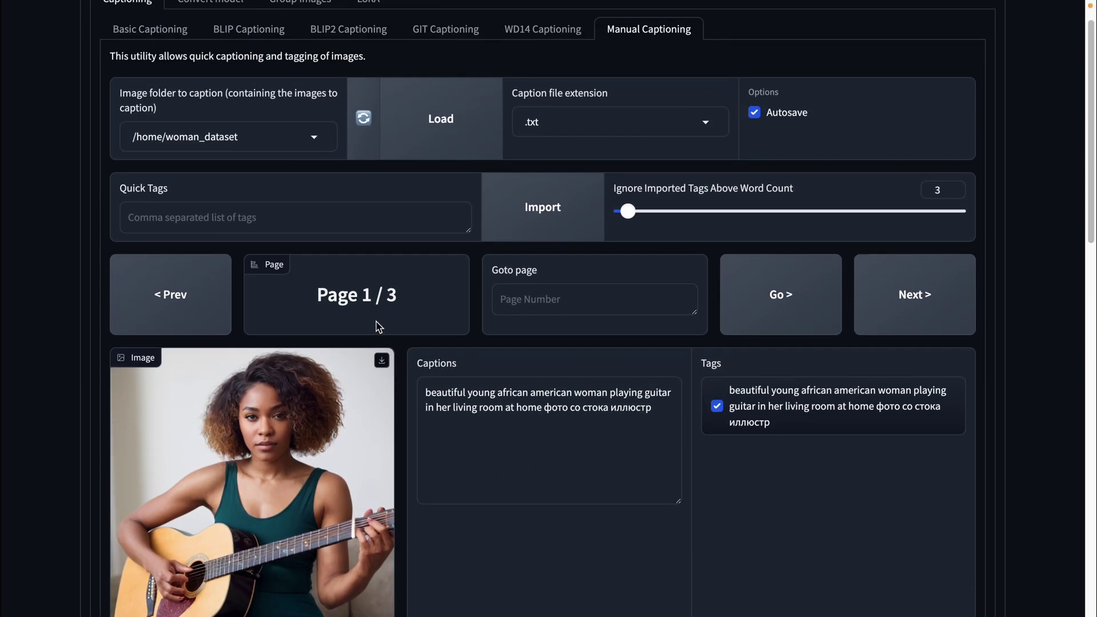
left_click(208, 219)
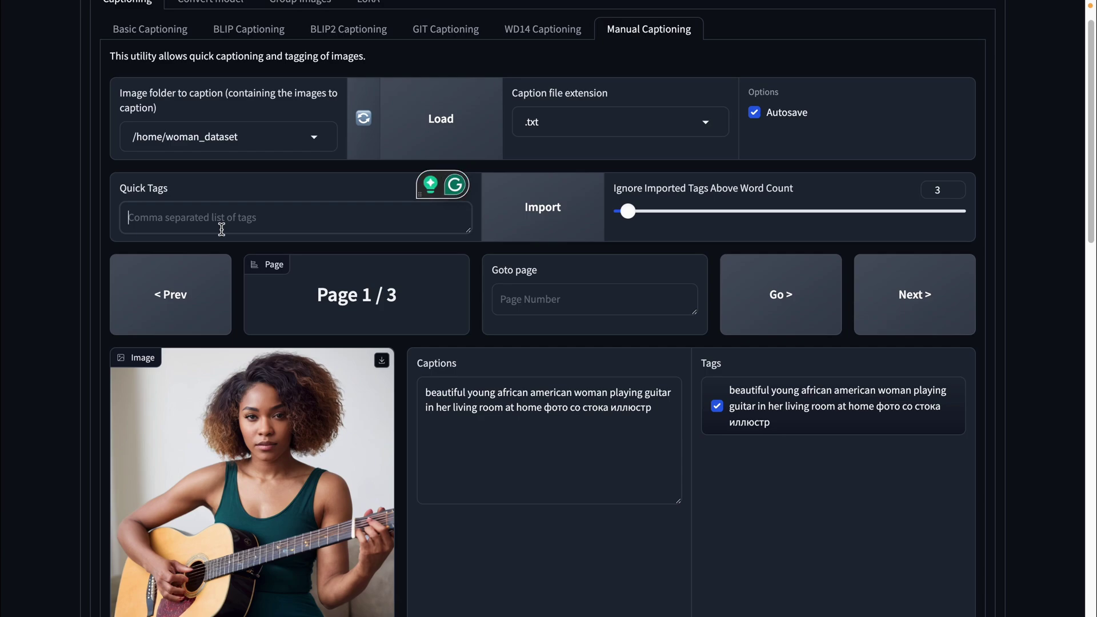
type("wmon")
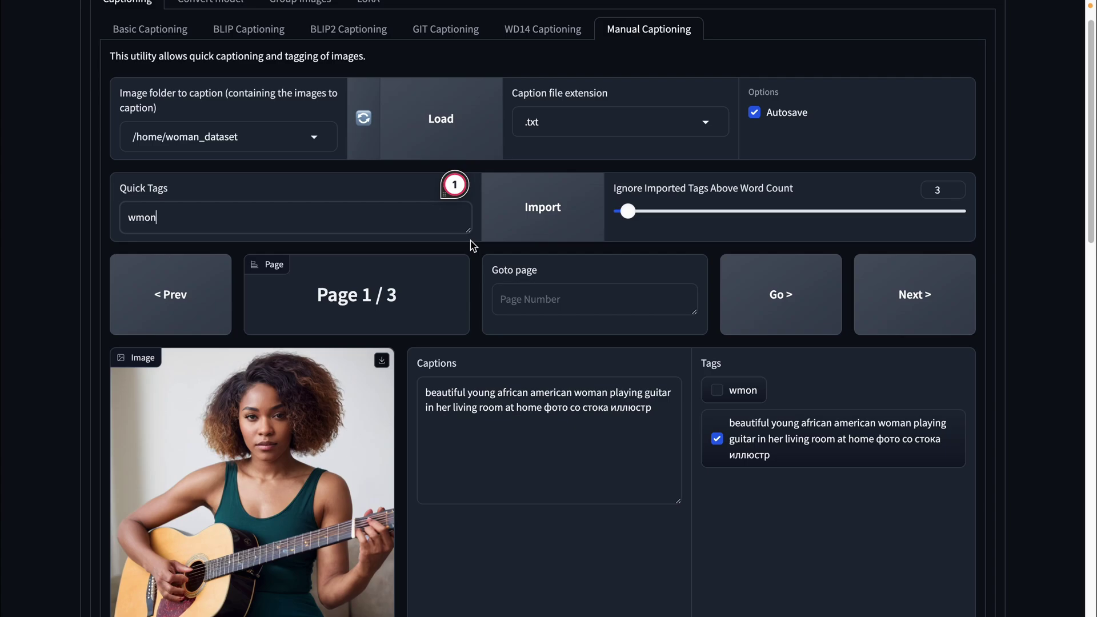
scroll(558, 308, "down", 2)
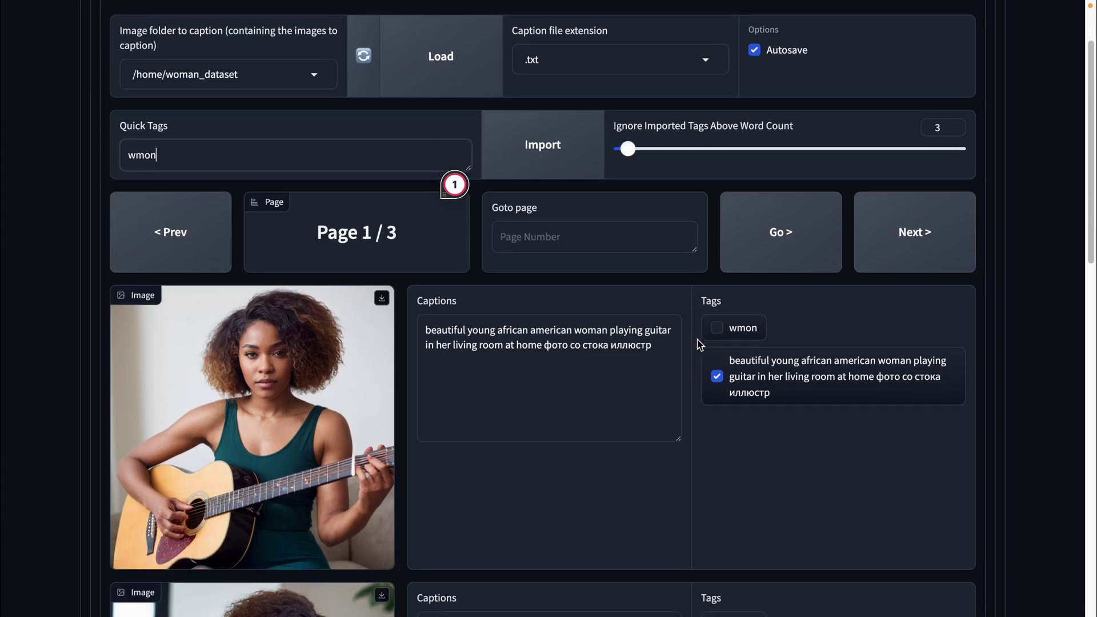
left_click(717, 308)
scroll(720, 316, "down", 5)
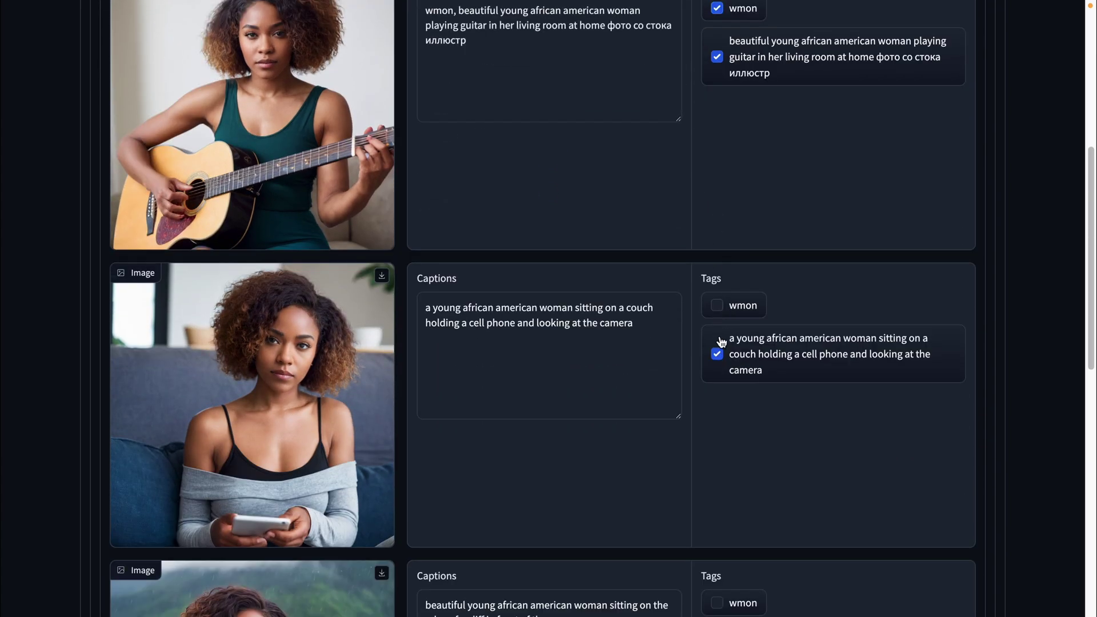
left_click(717, 305)
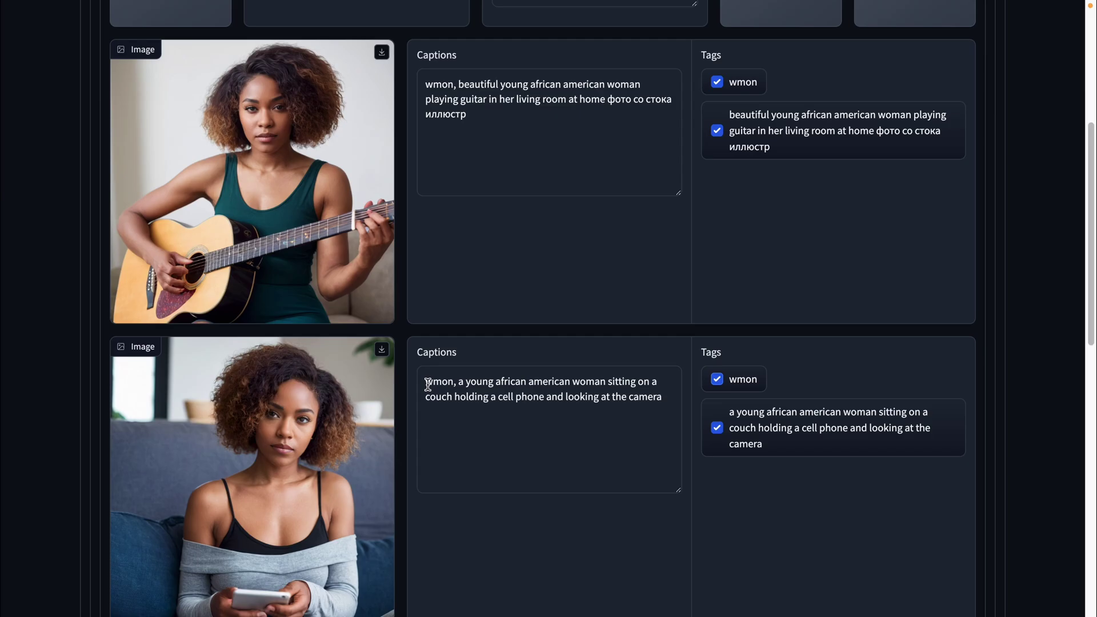
left_click_drag(425, 380, 591, 401)
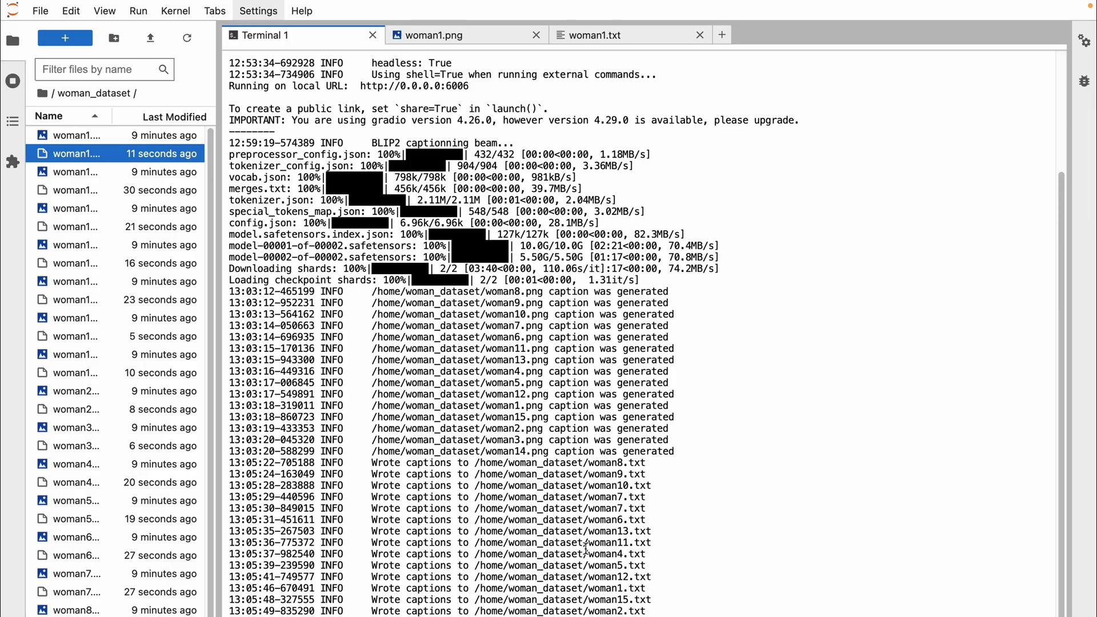
double_click(77, 190)
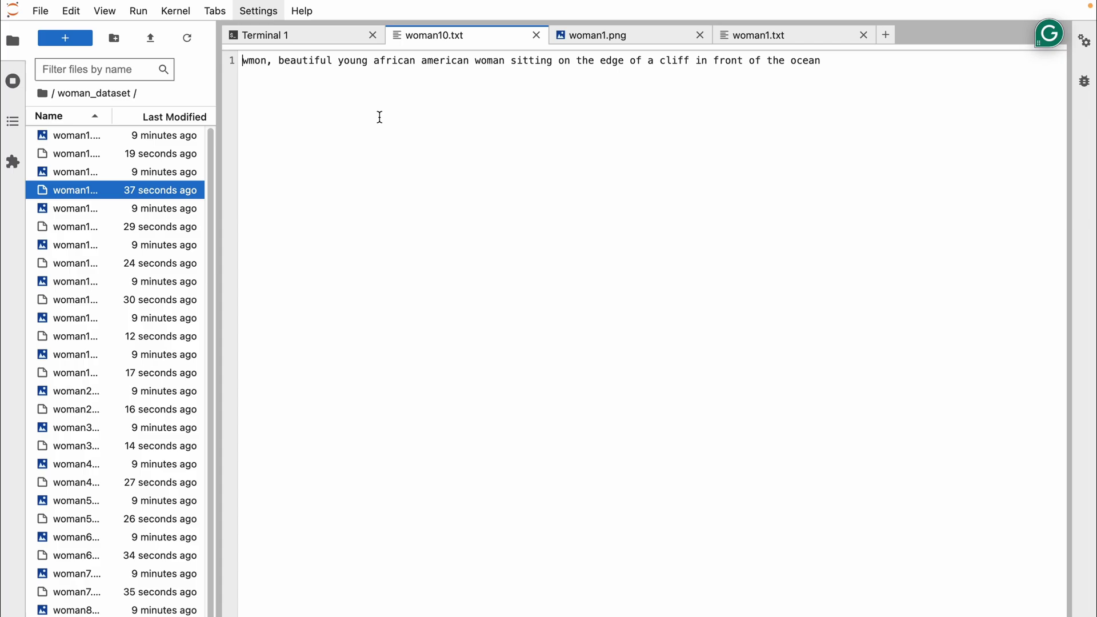
left_click(536, 35)
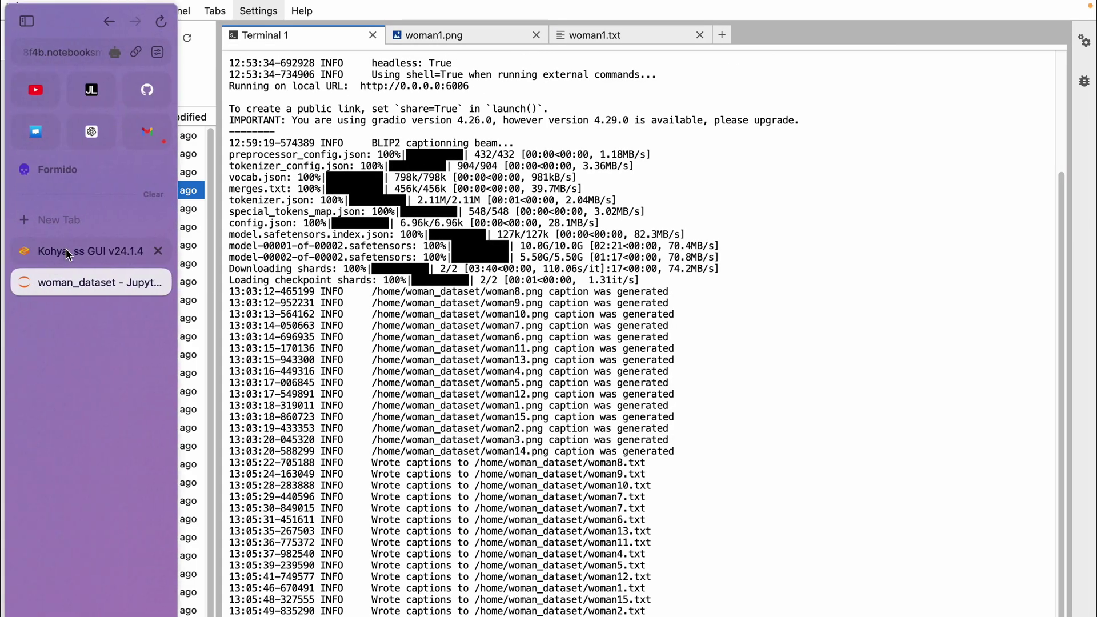
- In LoRA Dataset Preparation, enter instance prompt wmon and class prompt woman
left_click(74, 215)
left_click(186, 24)
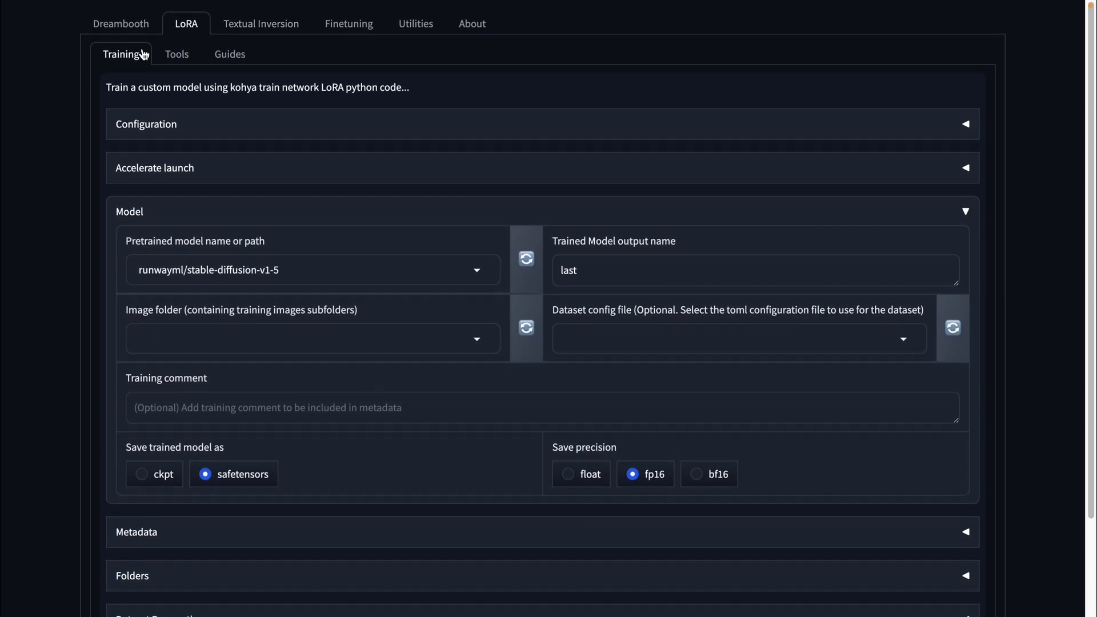
scroll(263, 226, "down", 3)
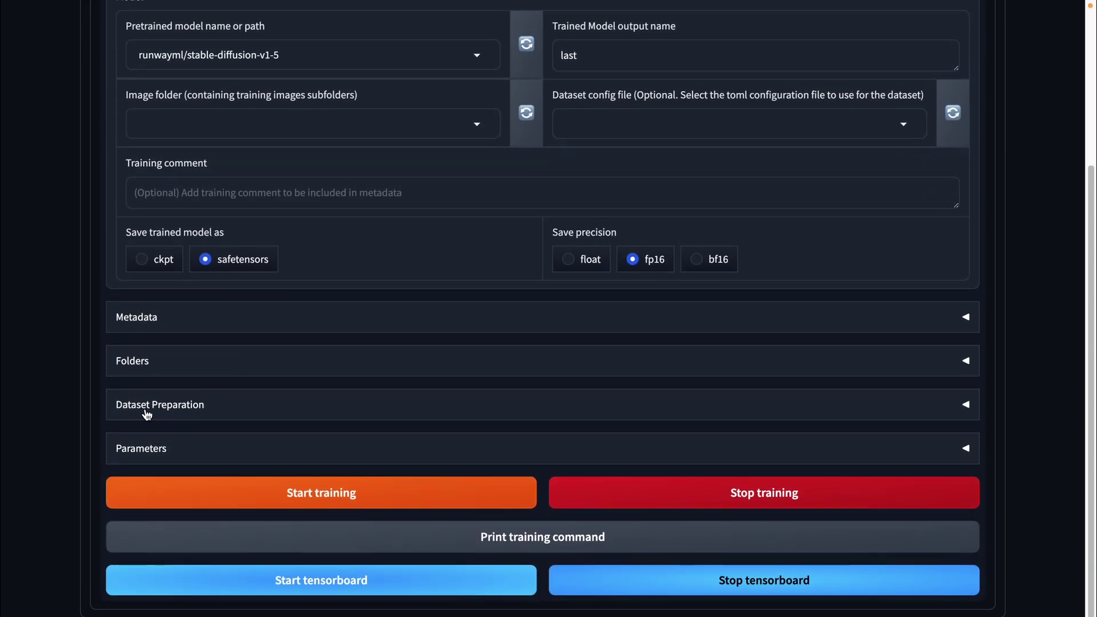
left_click(216, 411)
scroll(288, 410, "down", 3)
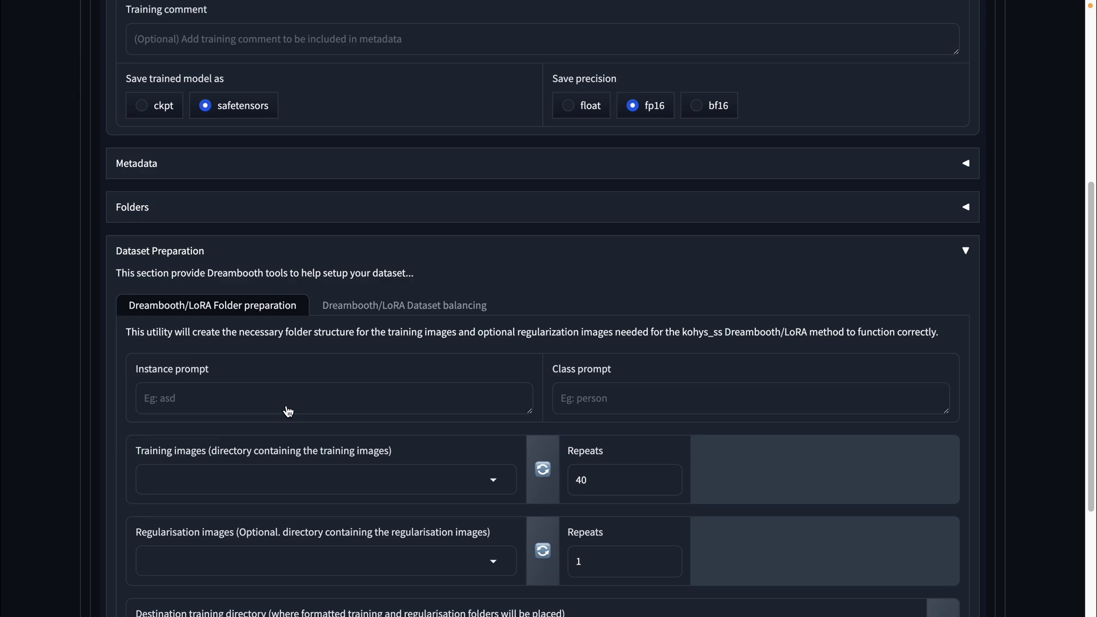
left_click(227, 339)
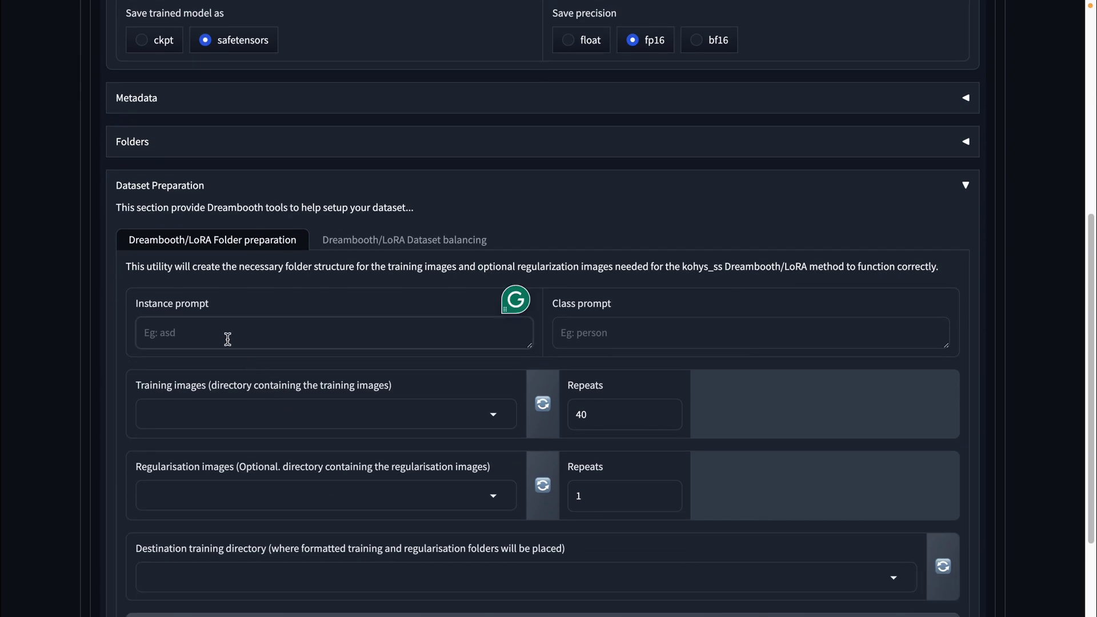
type("wmon")
left_click(583, 337)
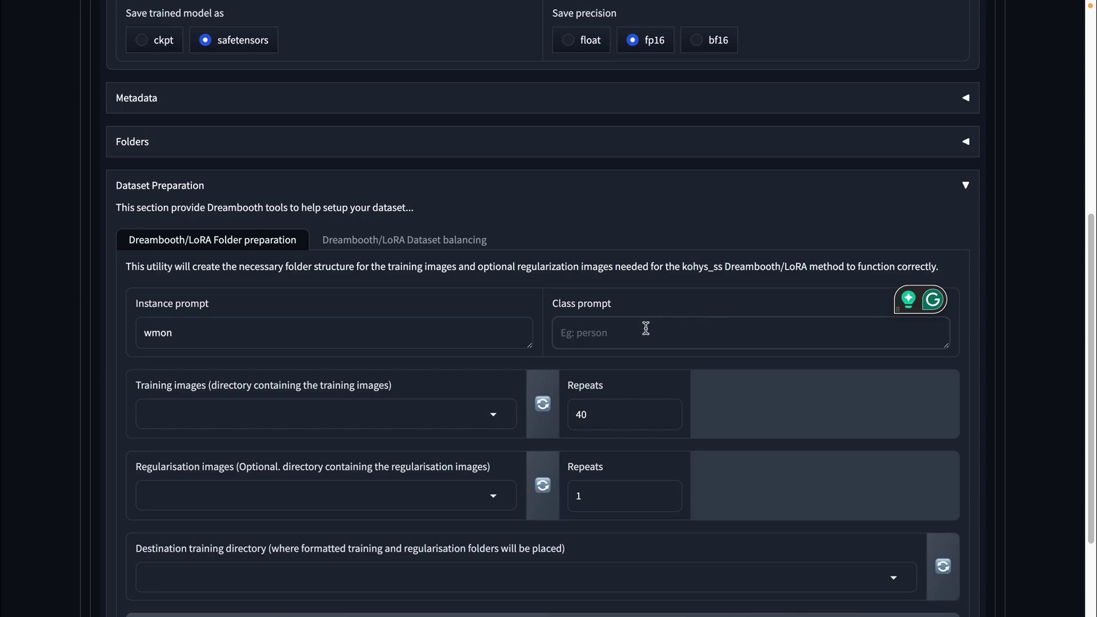
type("woman")
left_click(685, 289)
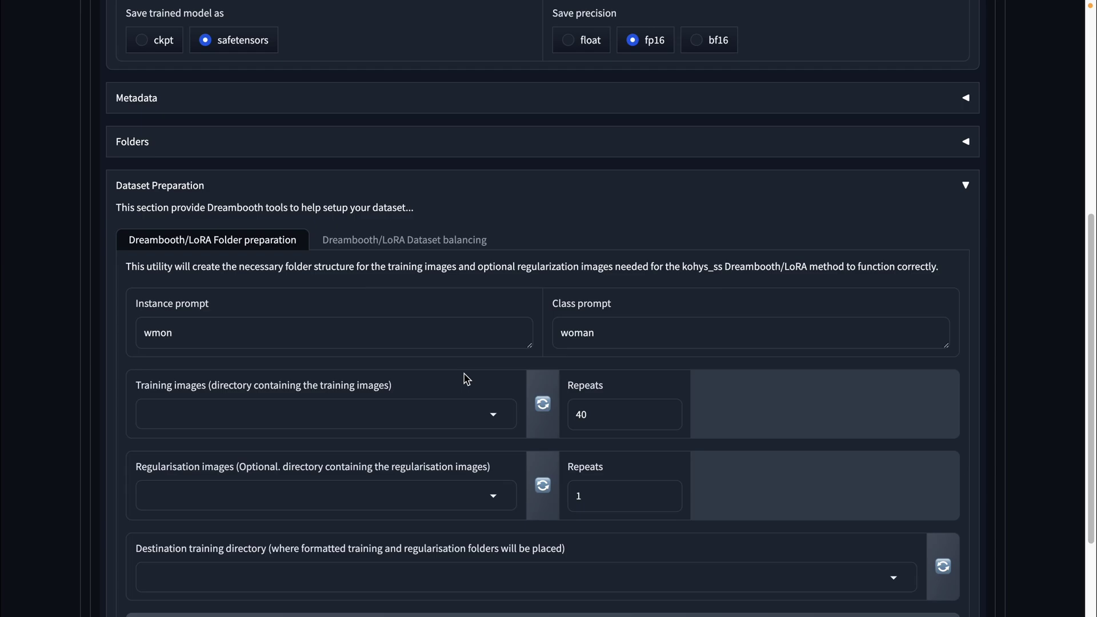
scroll(464, 378, "down", 1)
- Prepare training data from /home/woman_dataset/ into /home/data with 20 repeats, copying paths to fields
double_click(581, 336)
type("20")
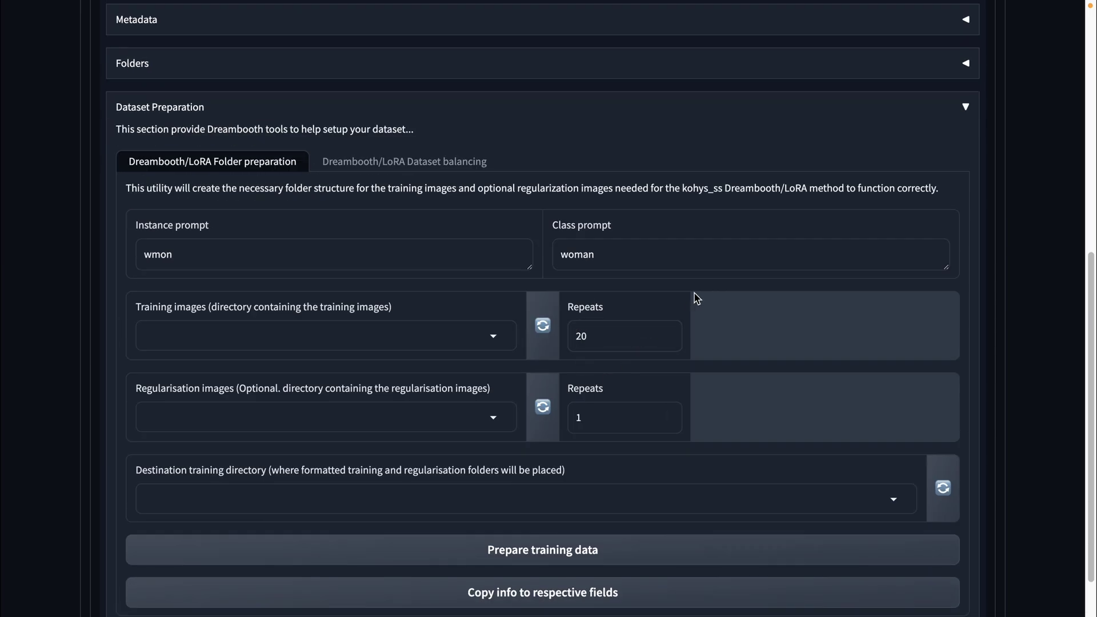
left_click(221, 340)
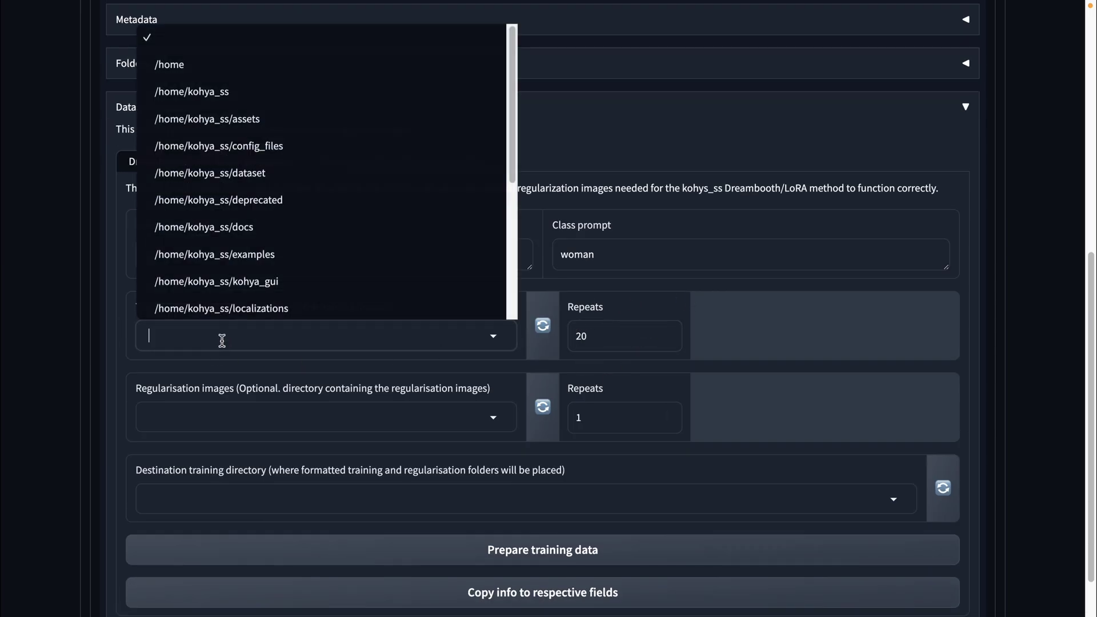
type("/home/")
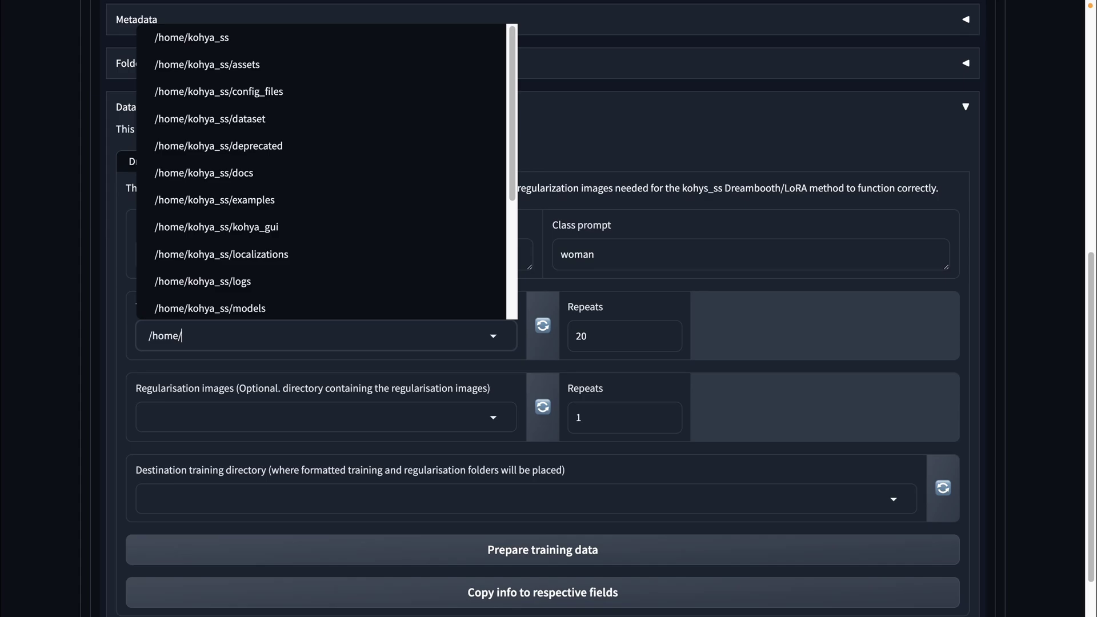
type("woman_d")
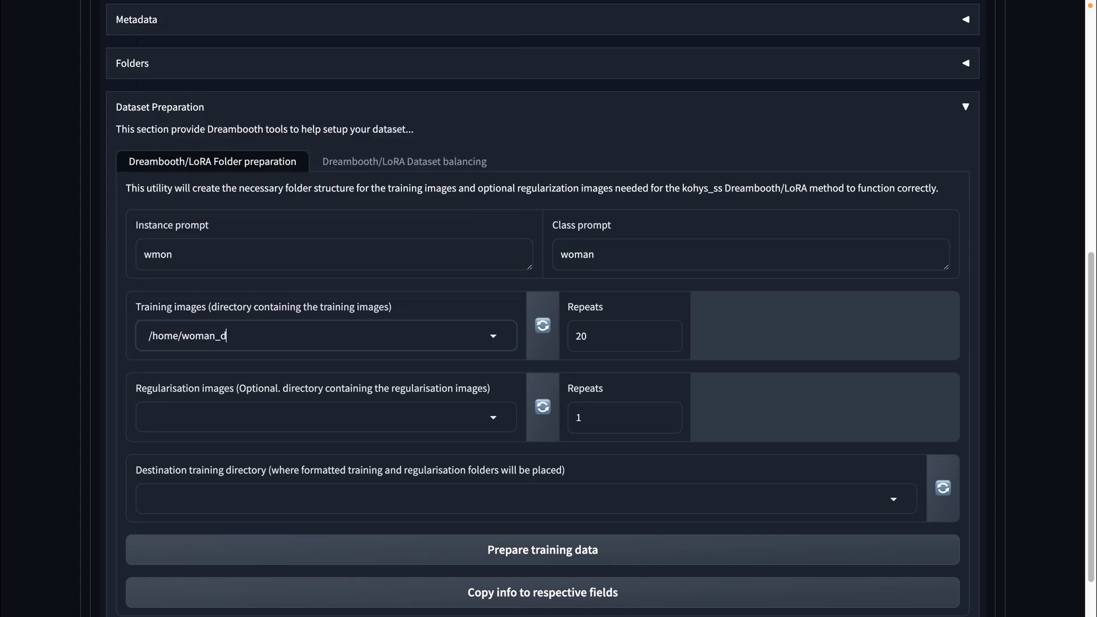
type("/")
scroll(386, 308, "down", 1)
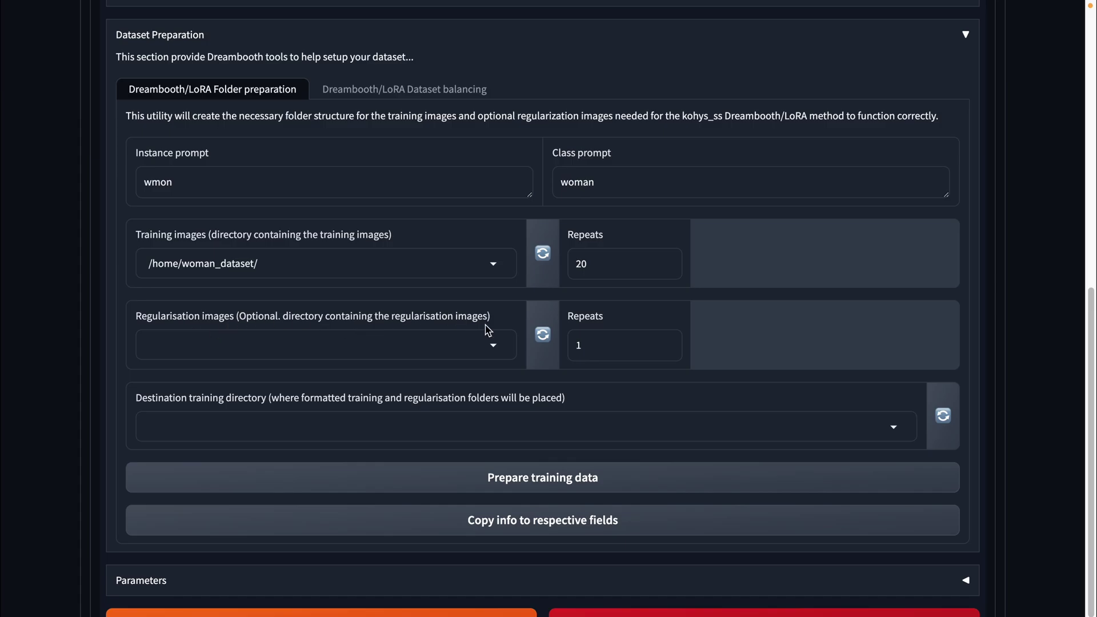
left_click(377, 431)
type("/")
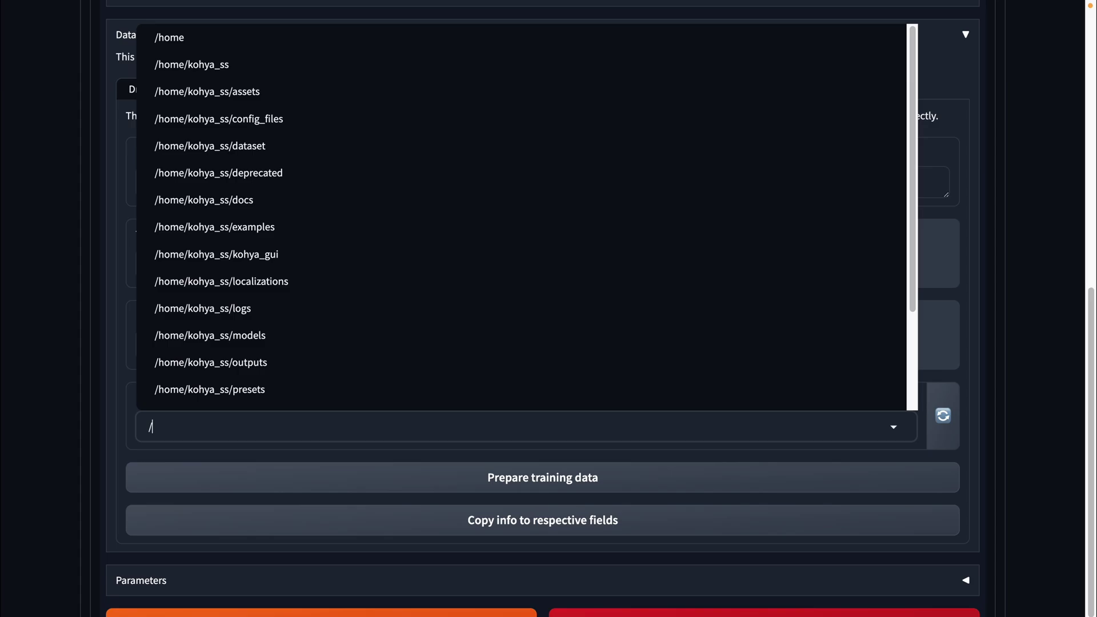
type("home/data")
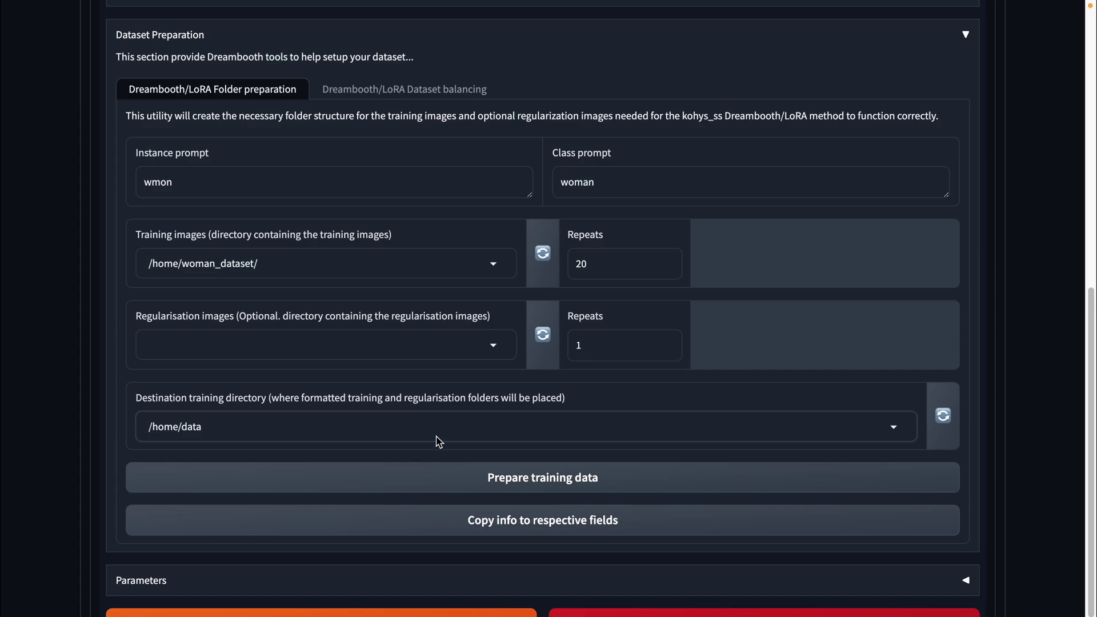
left_click(372, 482)
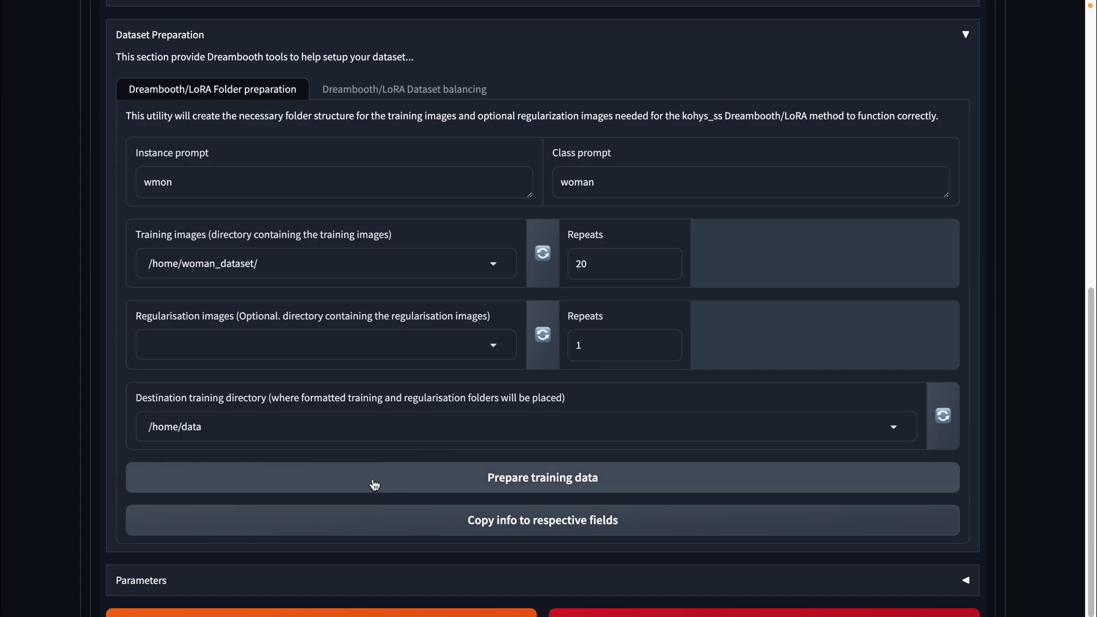
left_click(475, 520)
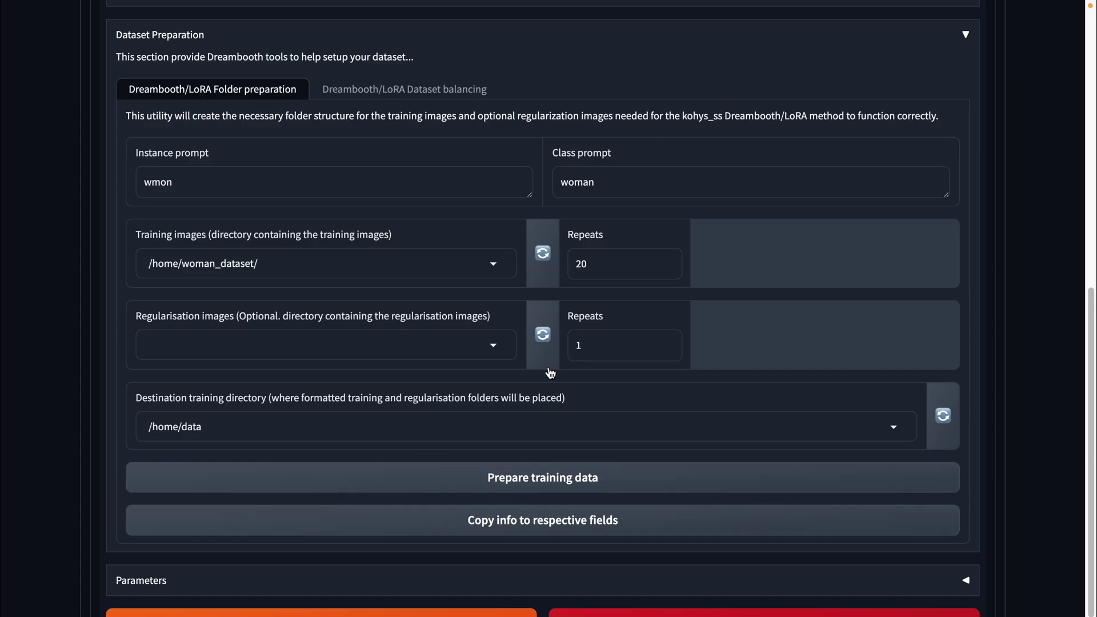
scroll(497, 371, "down", 1)
scroll(215, 343, "down", 1)
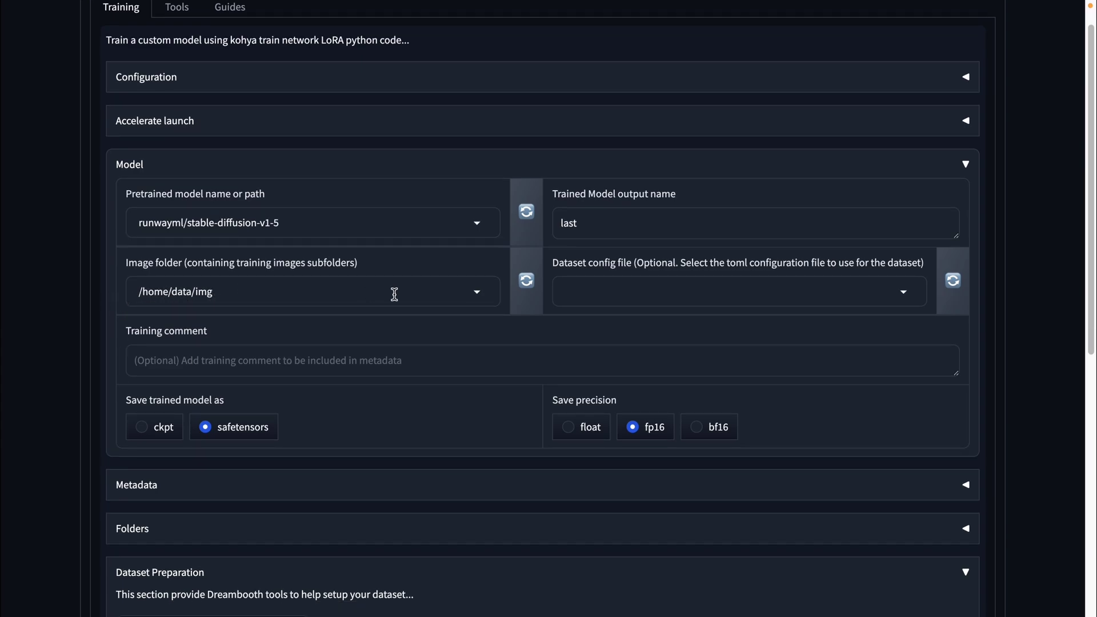
scroll(566, 249, "down", 1)
- Set output name fientune_model1 and pretrained model stabilityai/stable-diffusion-xl-base-1.0
double_click(607, 193)
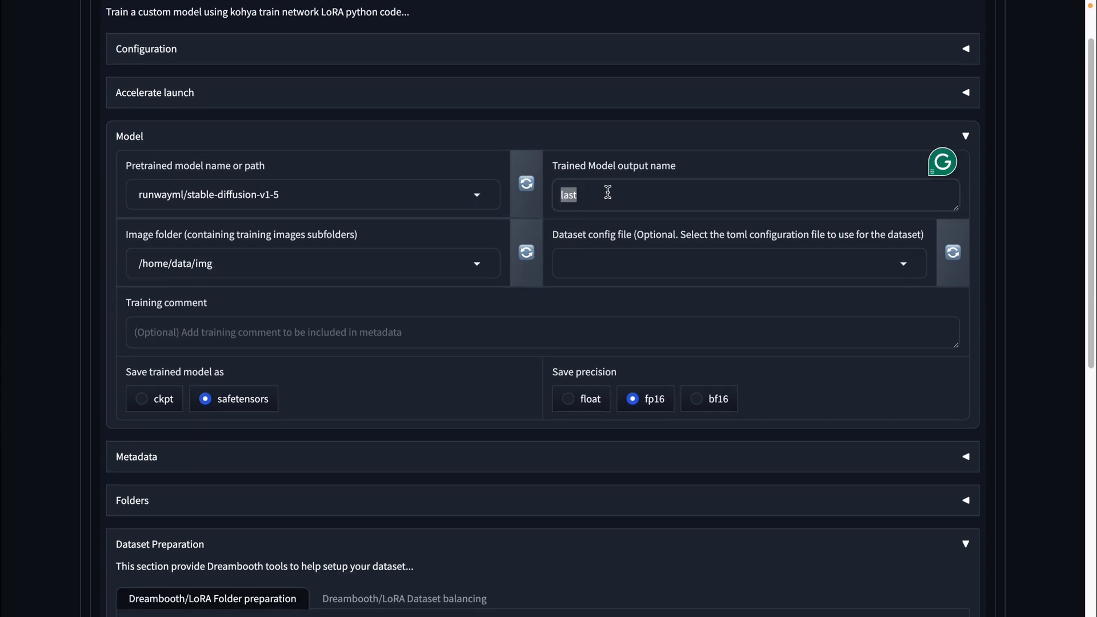
key("BackSpace")
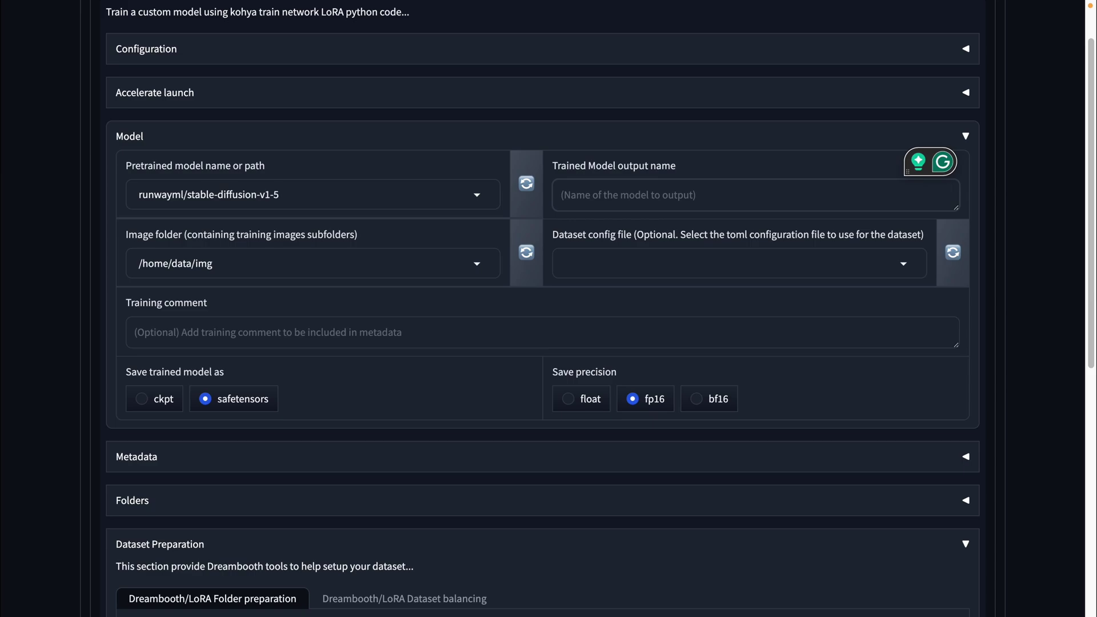
type("fientu")
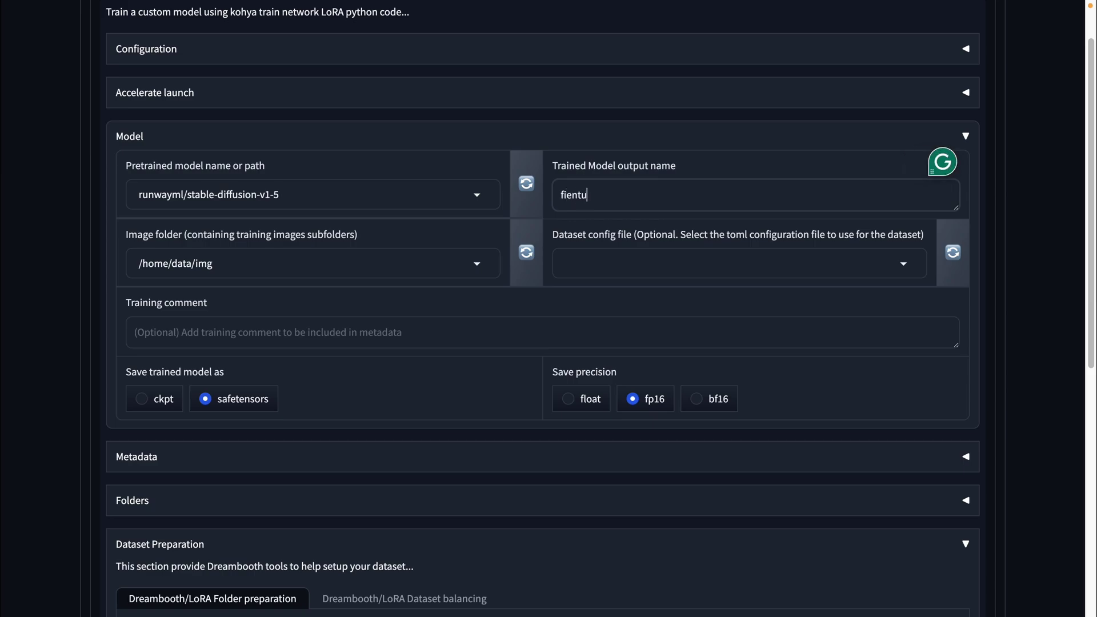
type("ne_model1")
left_click(585, 157)
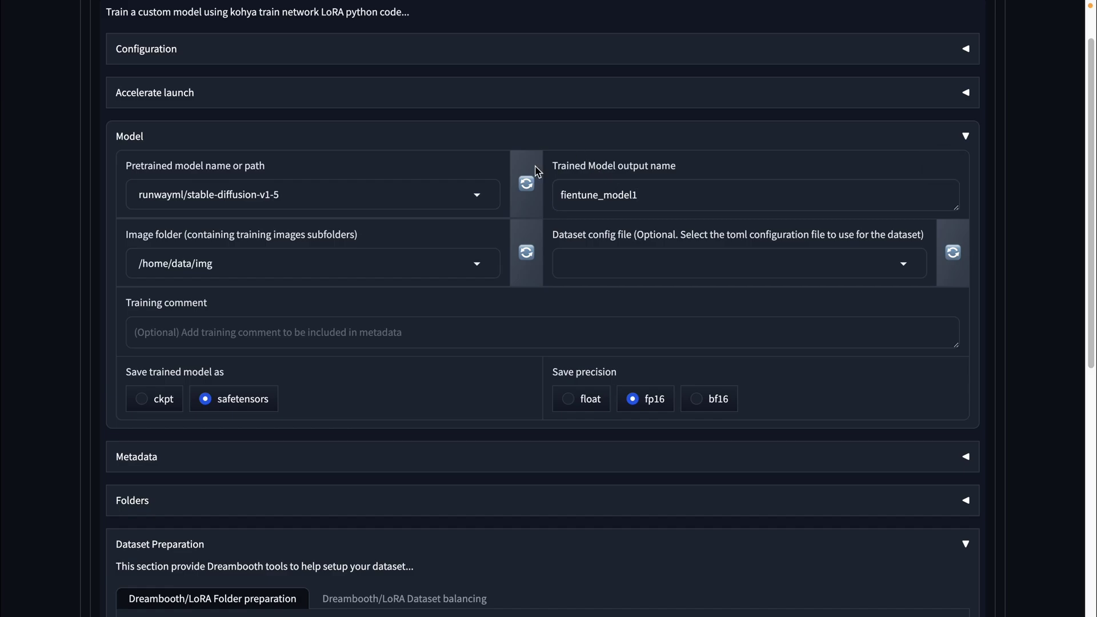
left_click(305, 193)
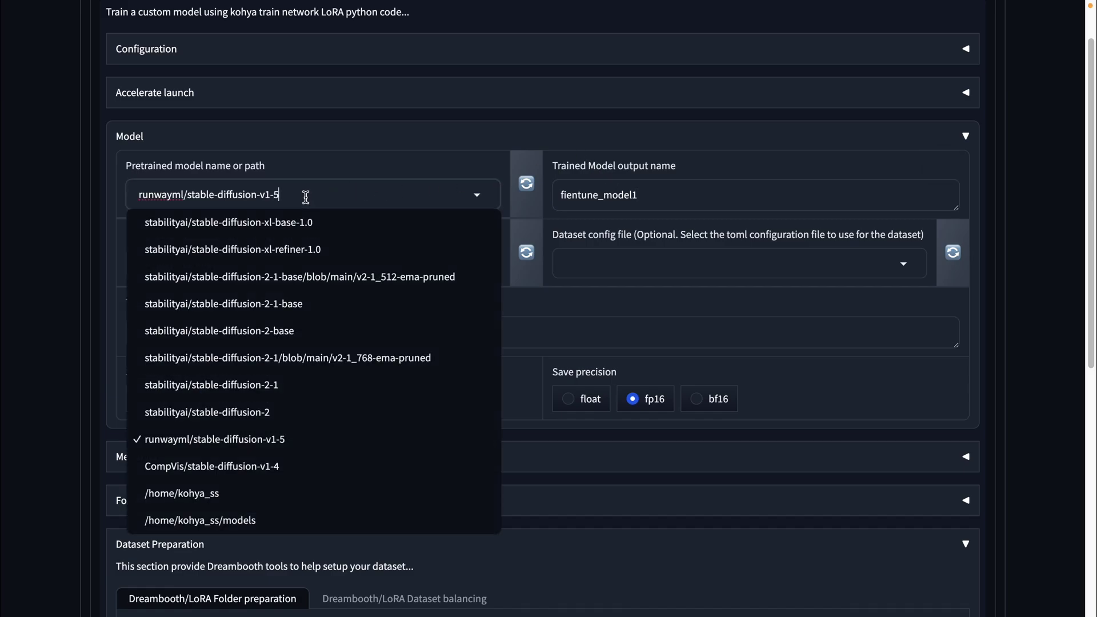
left_click(289, 225)
scroll(10, 369, "up", 1)
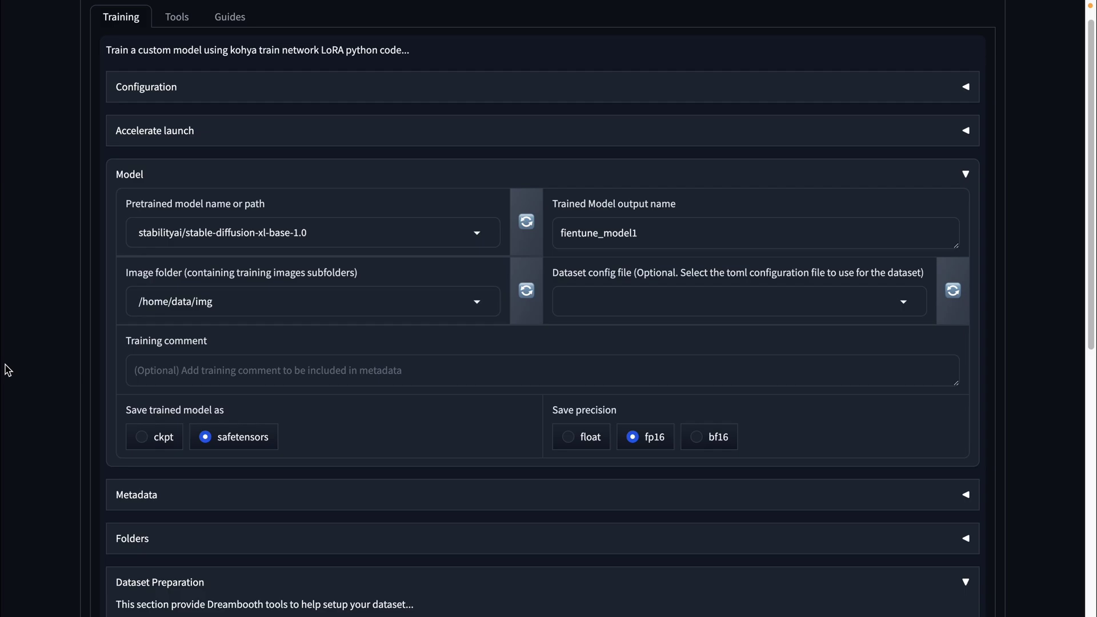
- Browse JupyterLab's file browser from root into data/img to find the 20_wmon woman folder
left_click(75, 280)
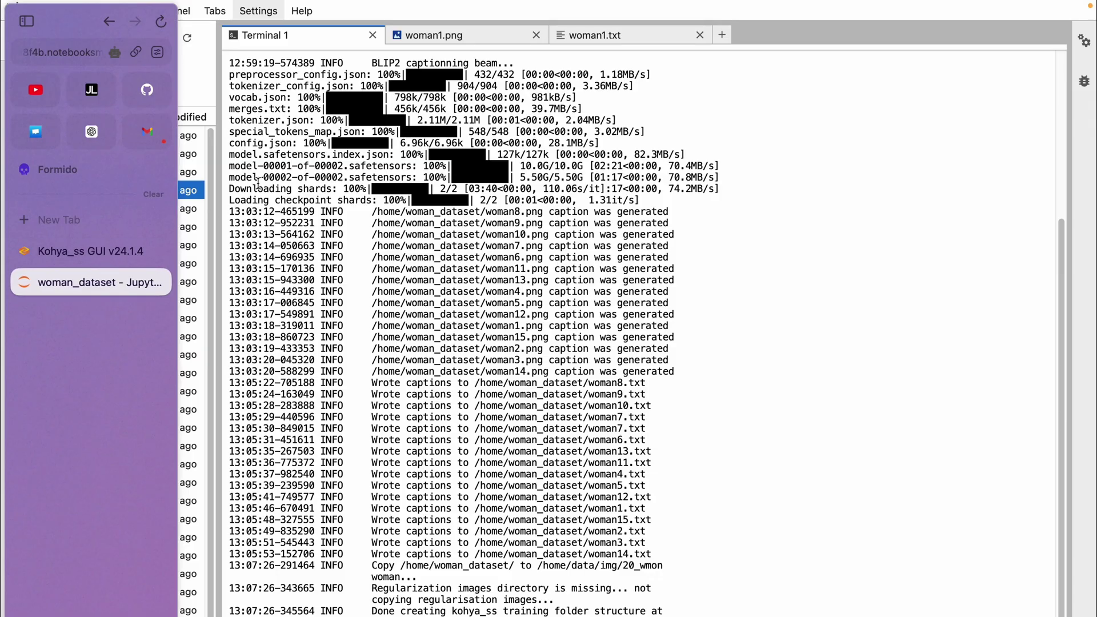
left_click(42, 94)
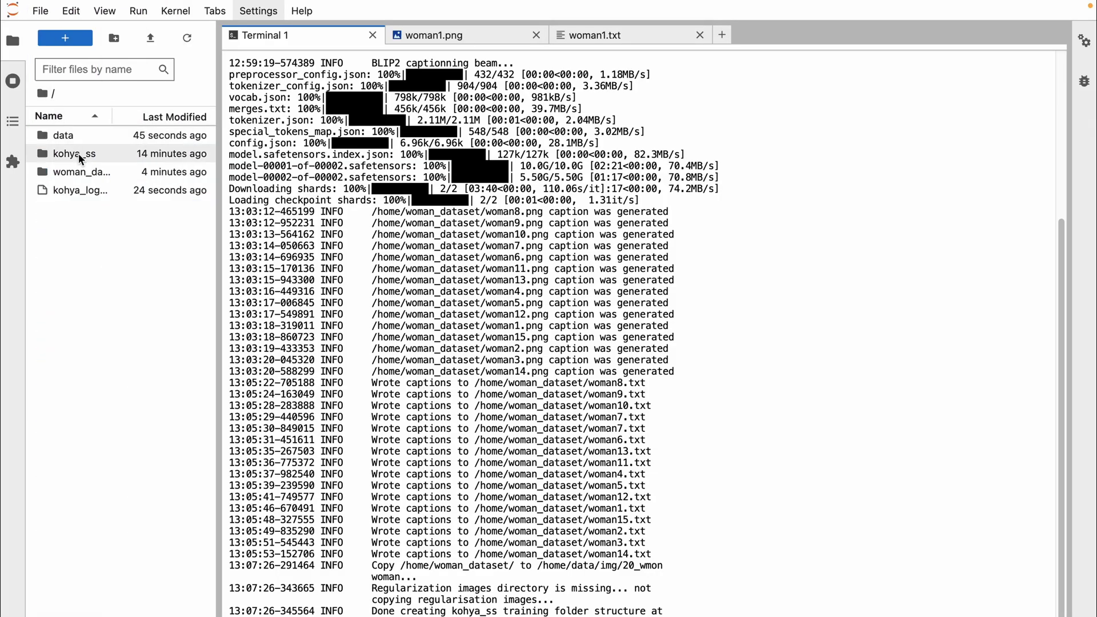
double_click(77, 139)
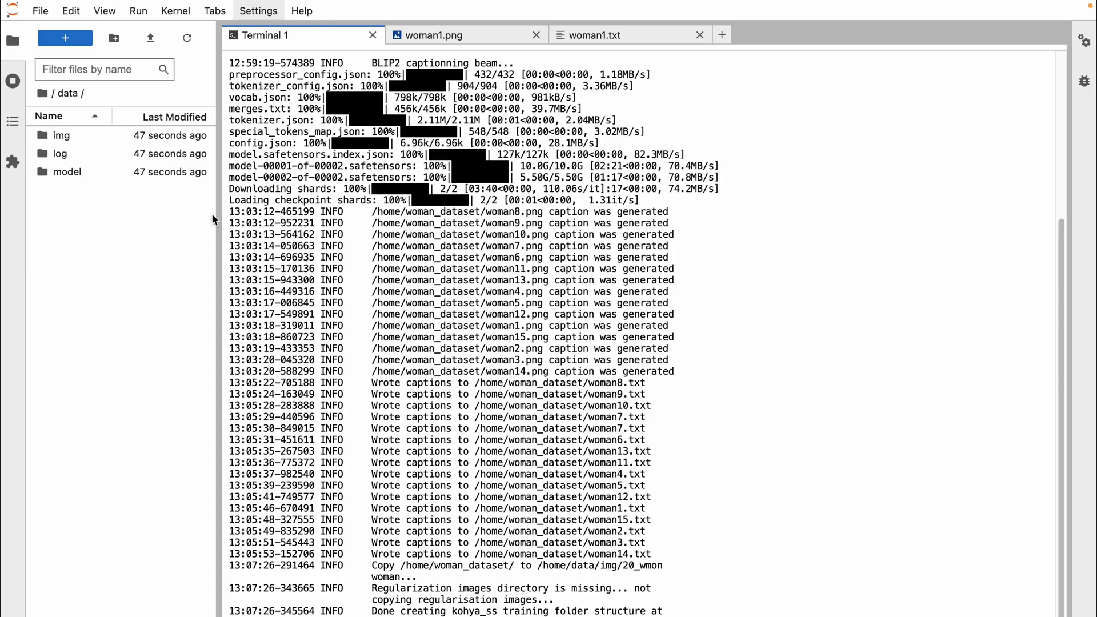
left_click_drag(220, 212, 341, 212)
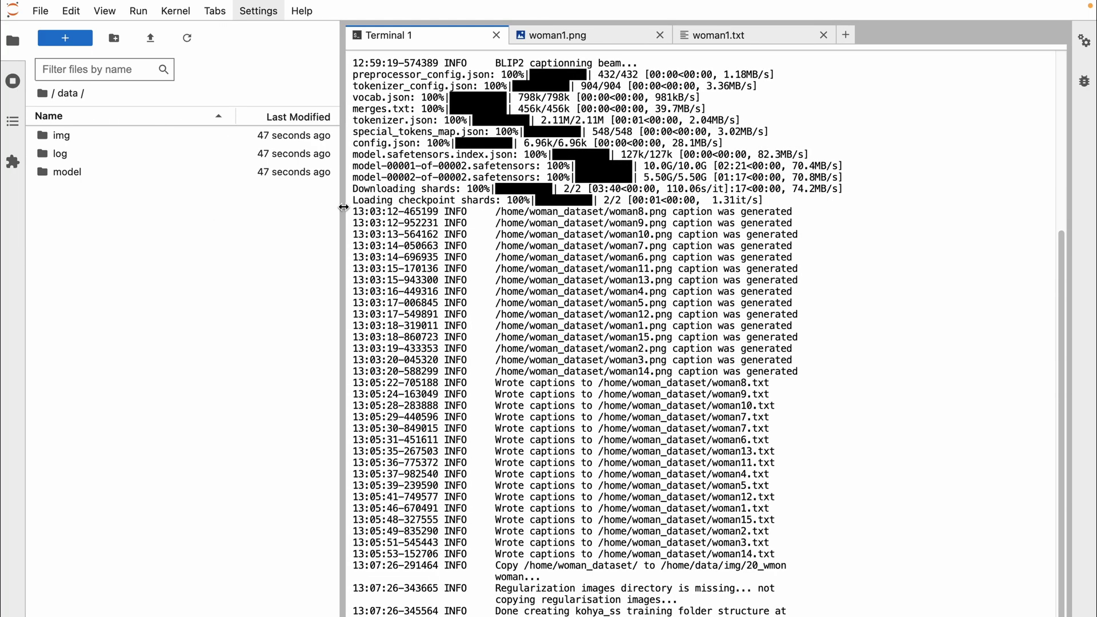
double_click(68, 138)
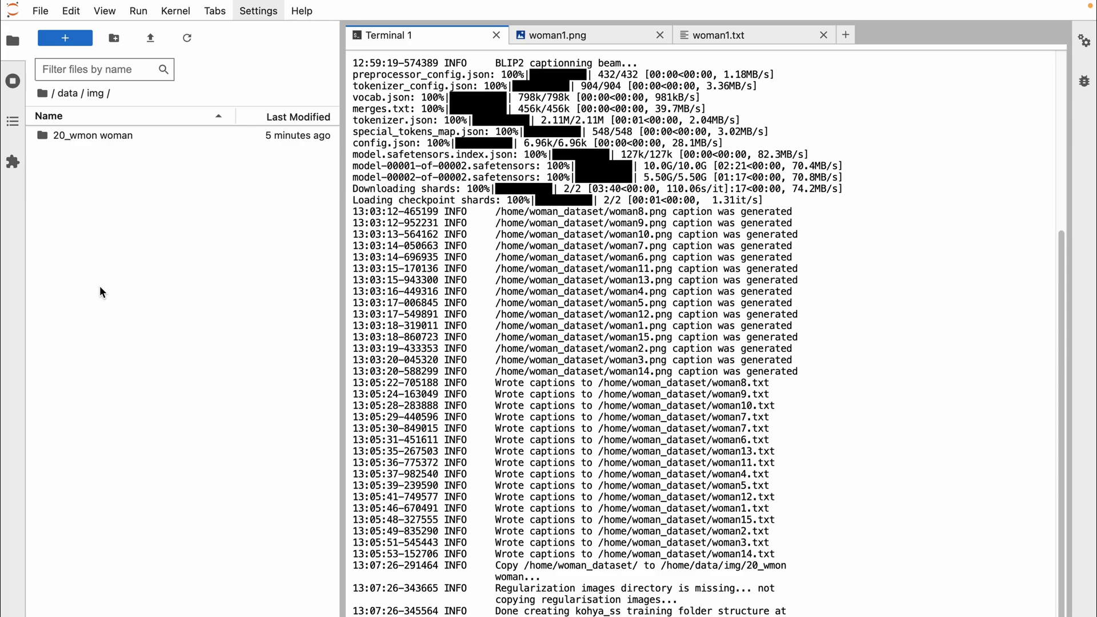
mouse_move(5, 314)
left_click(76, 253)
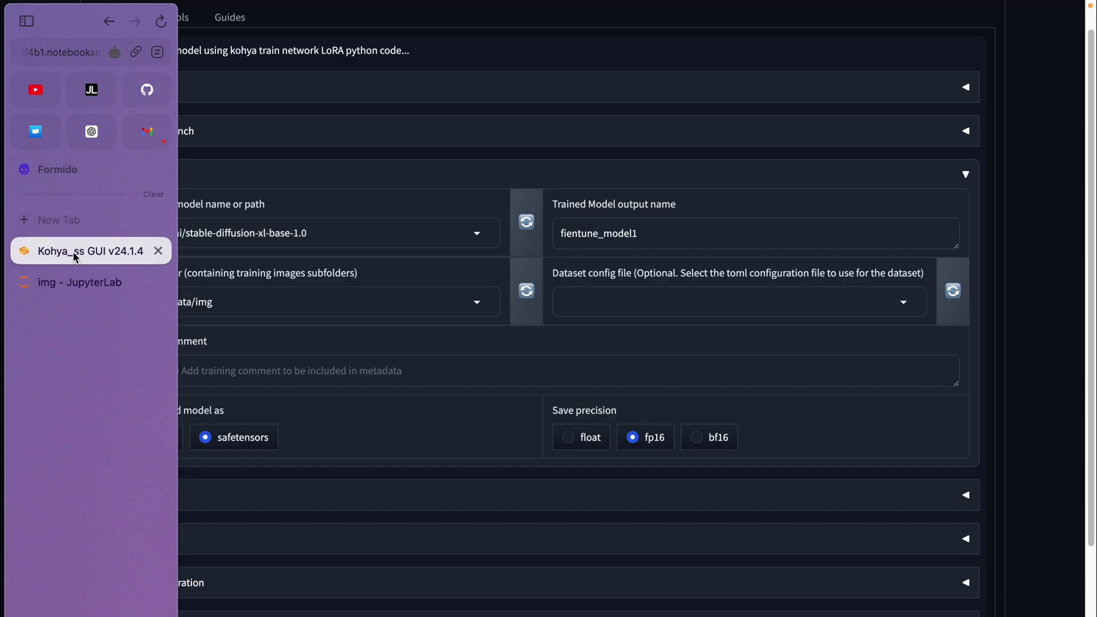
scroll(333, 298, "down", 3)
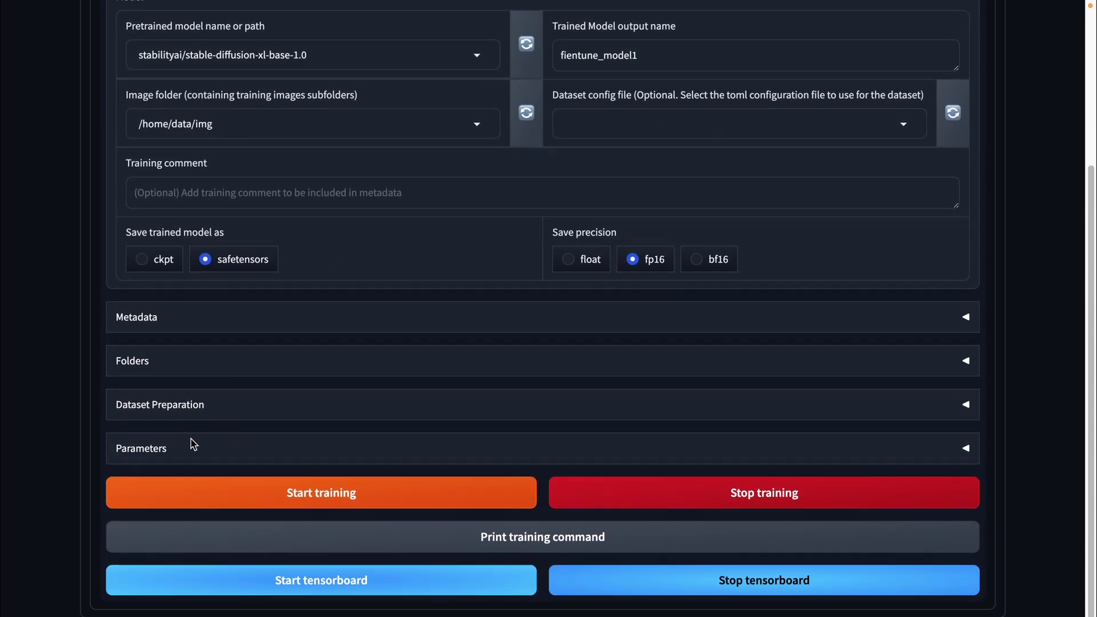
left_click(283, 448)
scroll(409, 323, "down", 2)
scroll(408, 323, "down", 2)
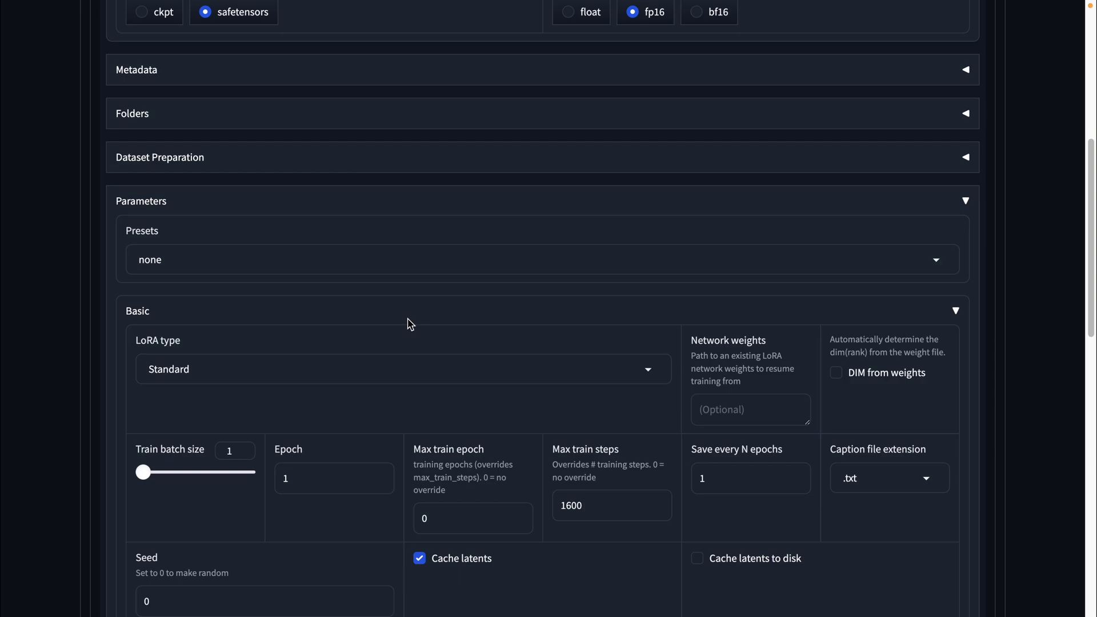
scroll(274, 284, "down", 1)
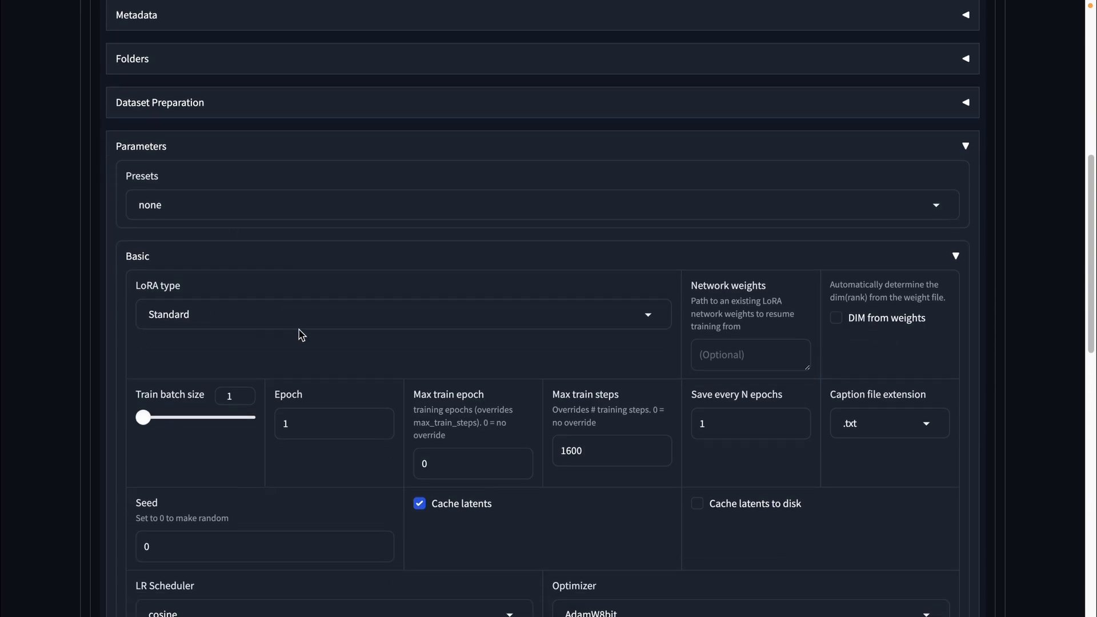
scroll(302, 334, "down", 1)
scroll(302, 334, "up", 1)
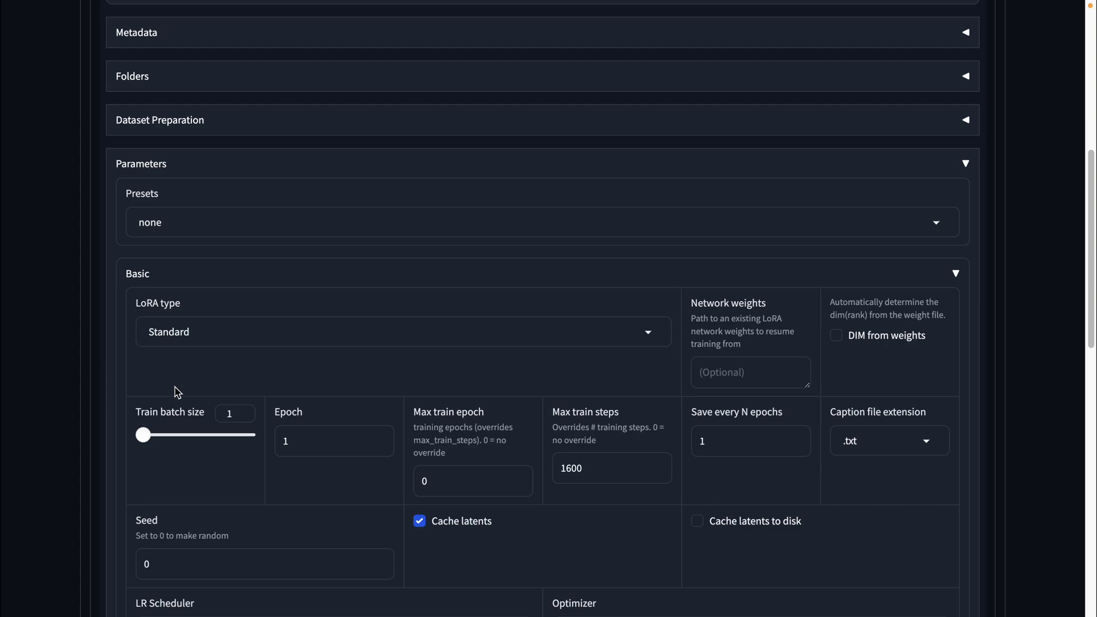
scroll(262, 386, "down", 1)
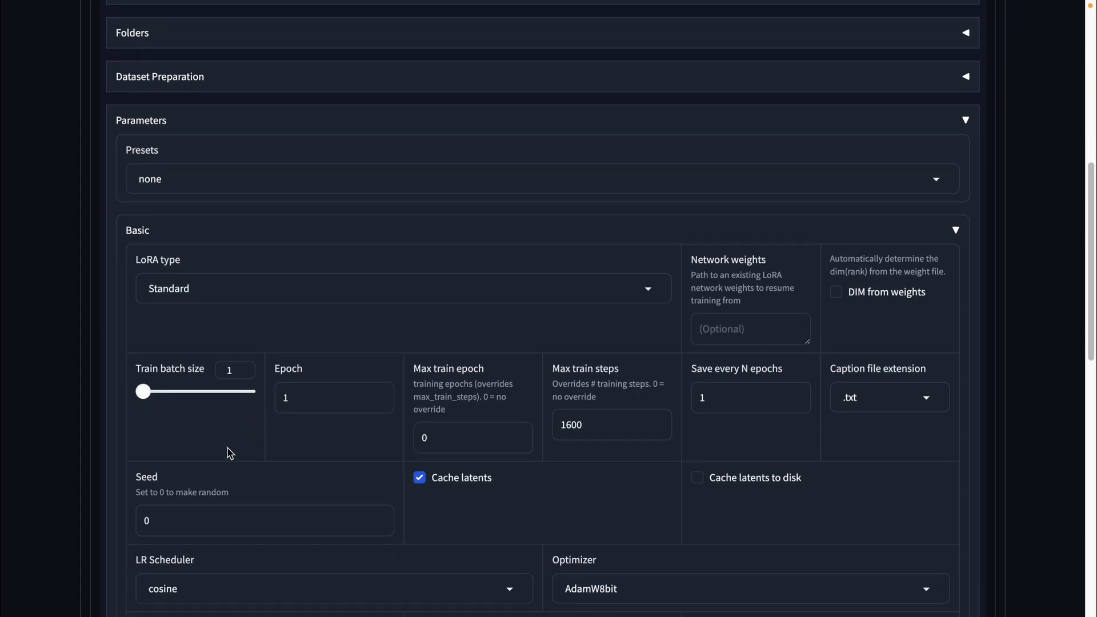
scroll(229, 453, "down", 1)
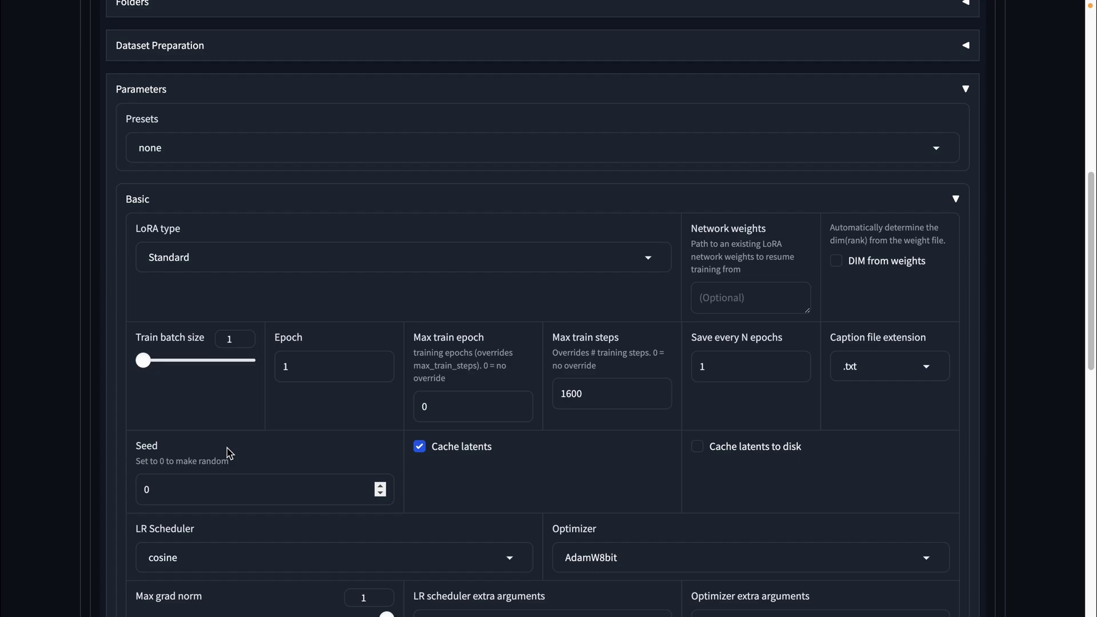
scroll(265, 468, "down", 5)
scroll(266, 464, "down", 2)
scroll(266, 464, "down", 1)
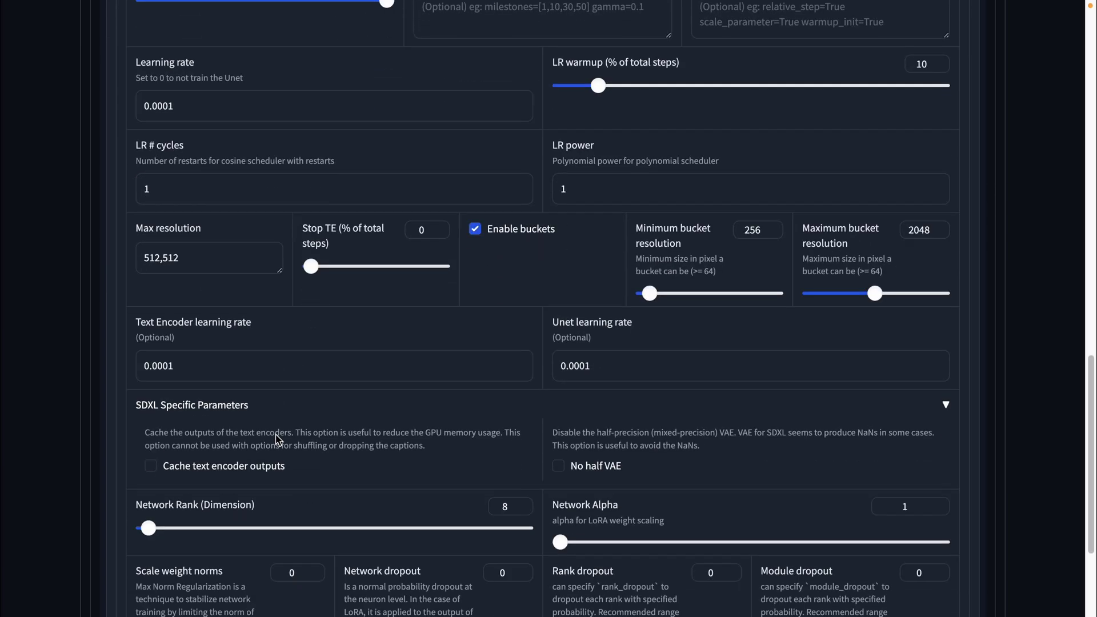
scroll(276, 441, "down", 3)
scroll(277, 440, "down", 3)
scroll(275, 439, "down", 1)
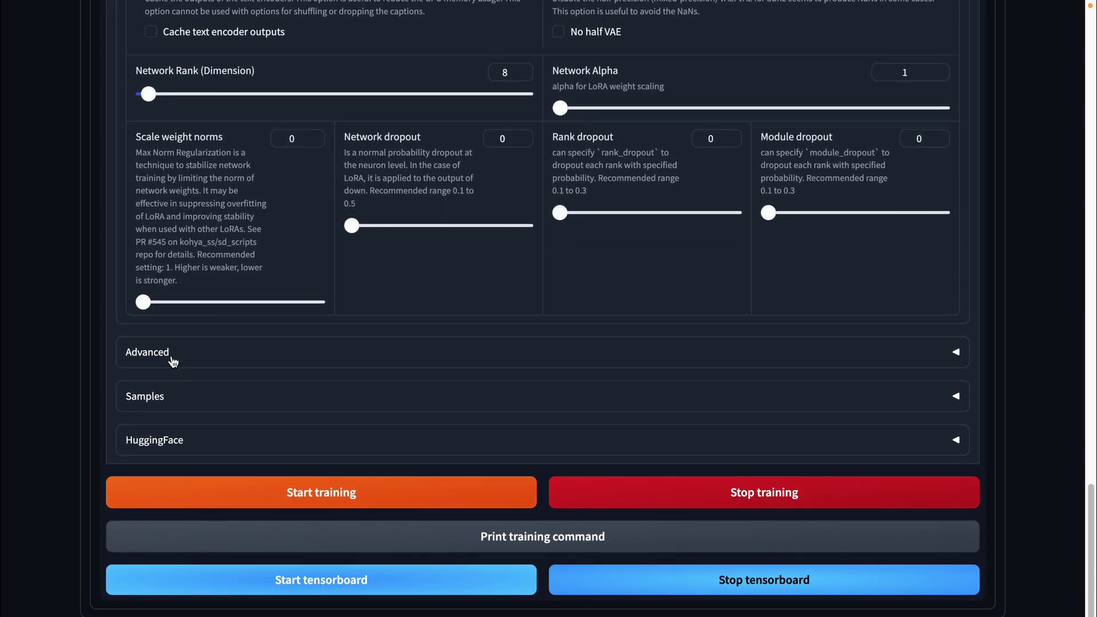
left_click(174, 358)
scroll(222, 379, "down", 3)
scroll(222, 378, "down", 2)
scroll(223, 378, "up", 1)
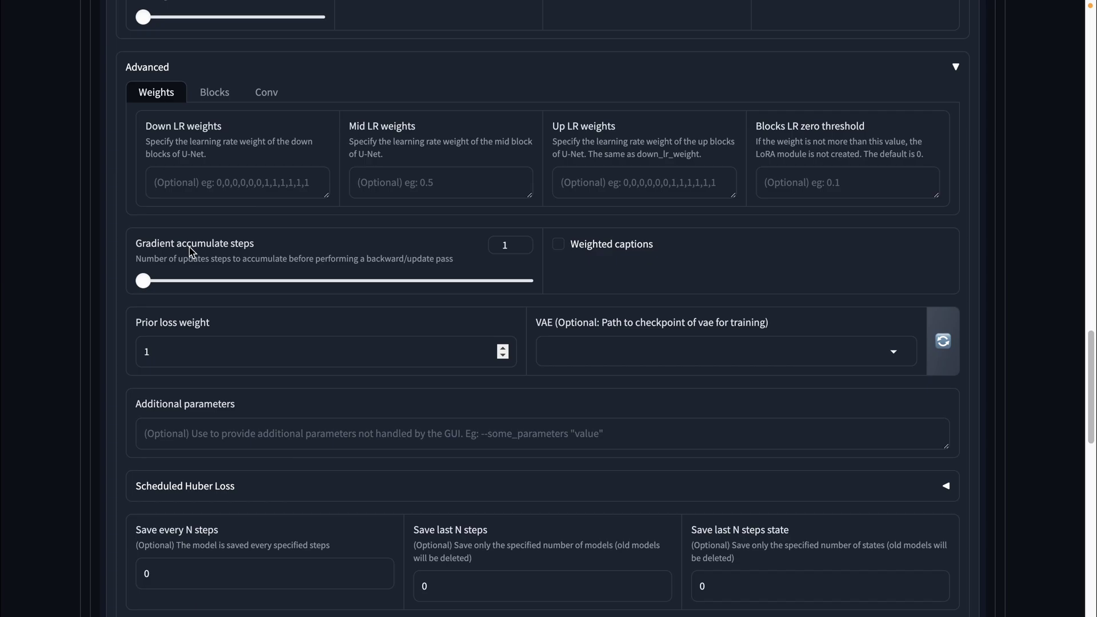
double_click(505, 245)
type("2")
key("BackSpace")
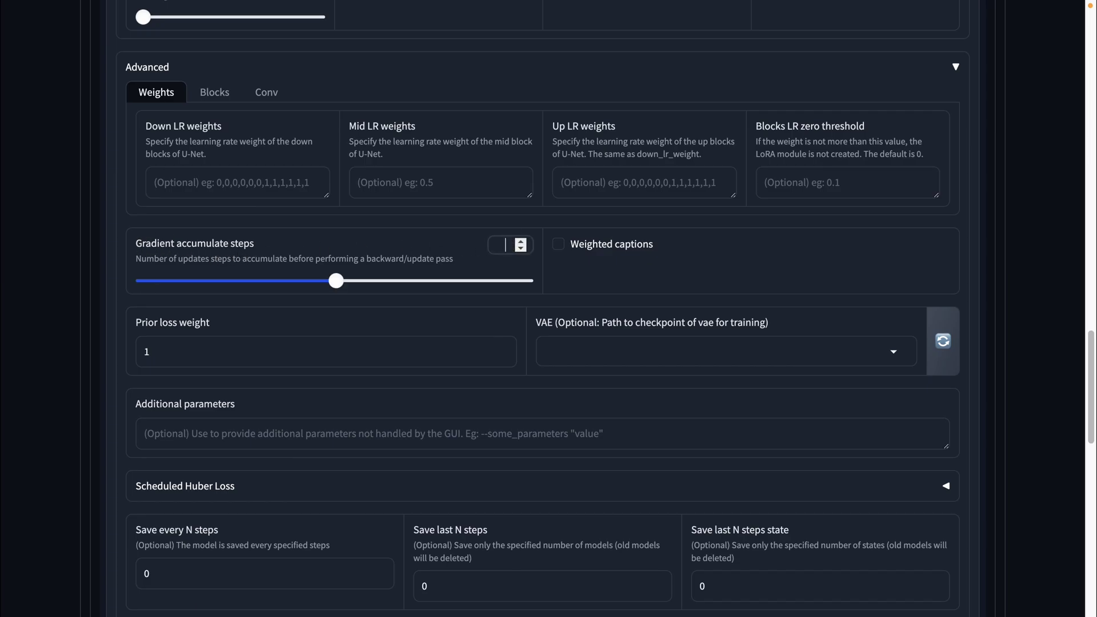
scroll(540, 250, "up", 4)
scroll(535, 261, "up", 2)
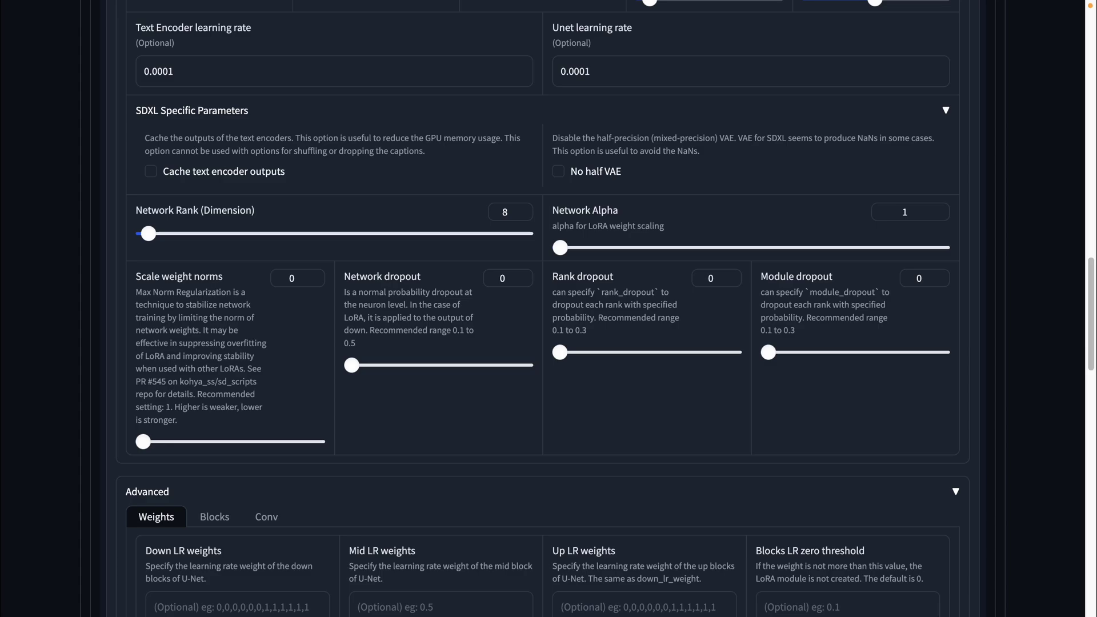
scroll(489, 595, "down", 3)
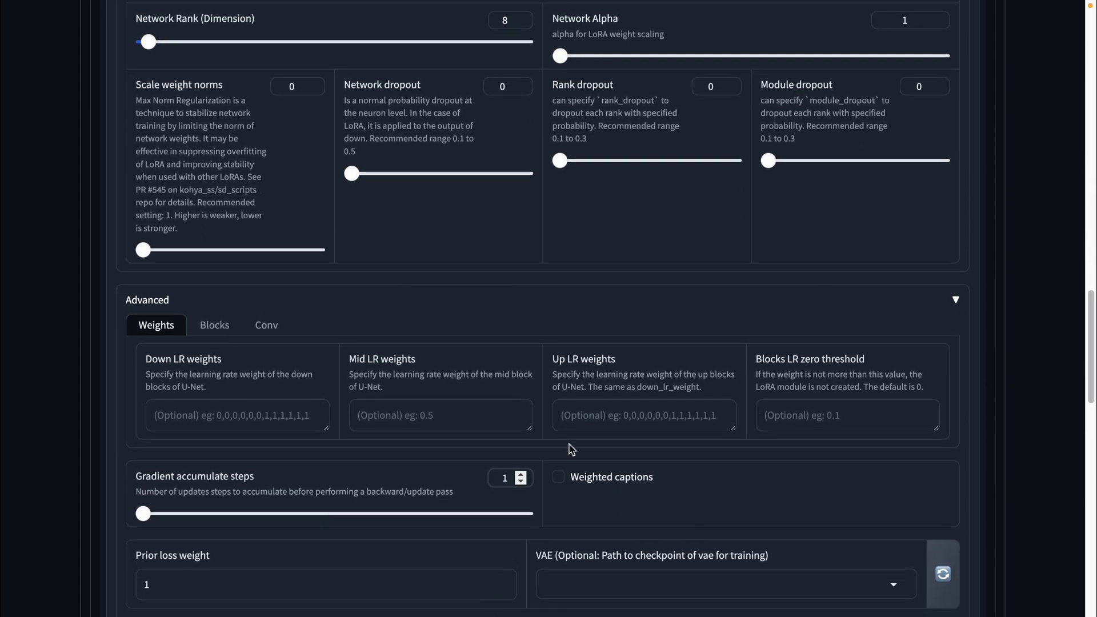
scroll(570, 448, "up", 10)
scroll(568, 449, "up", 5)
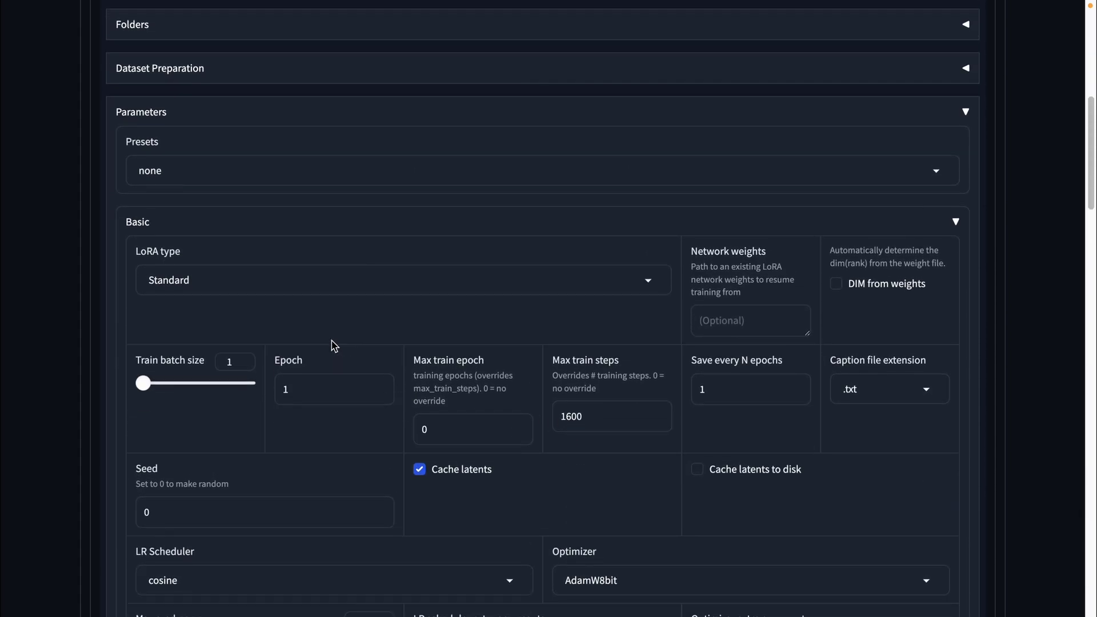
- Set Epoch to 20 and calculate 20*15 with Spotlight
left_click(315, 384)
key("BackSpace")
type("20")
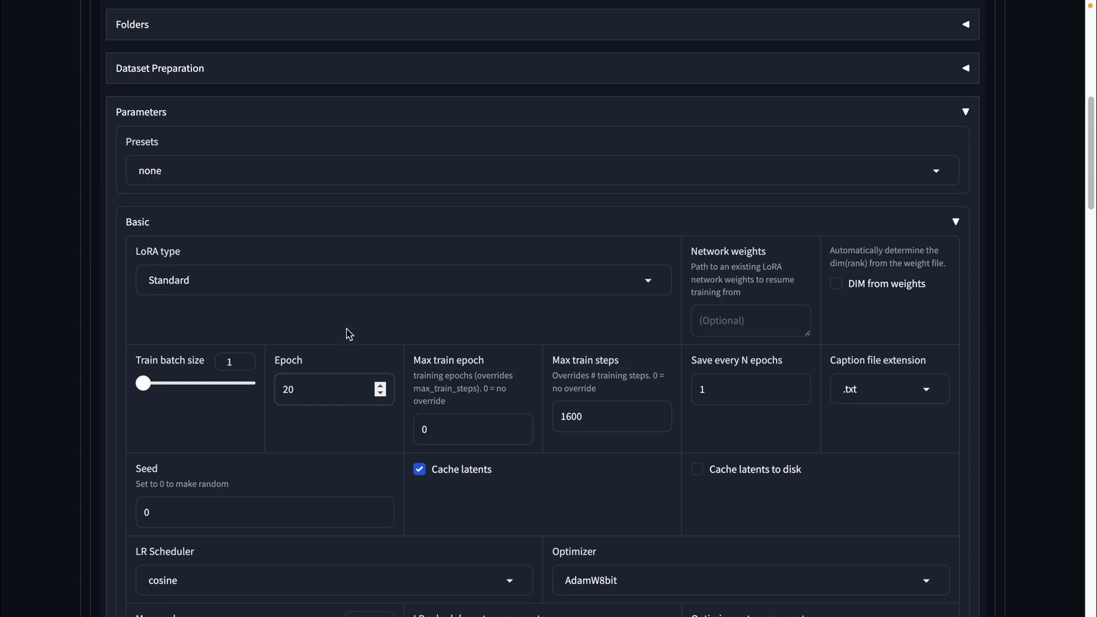
left_click(347, 333)
key("super+space")
type("20*1")
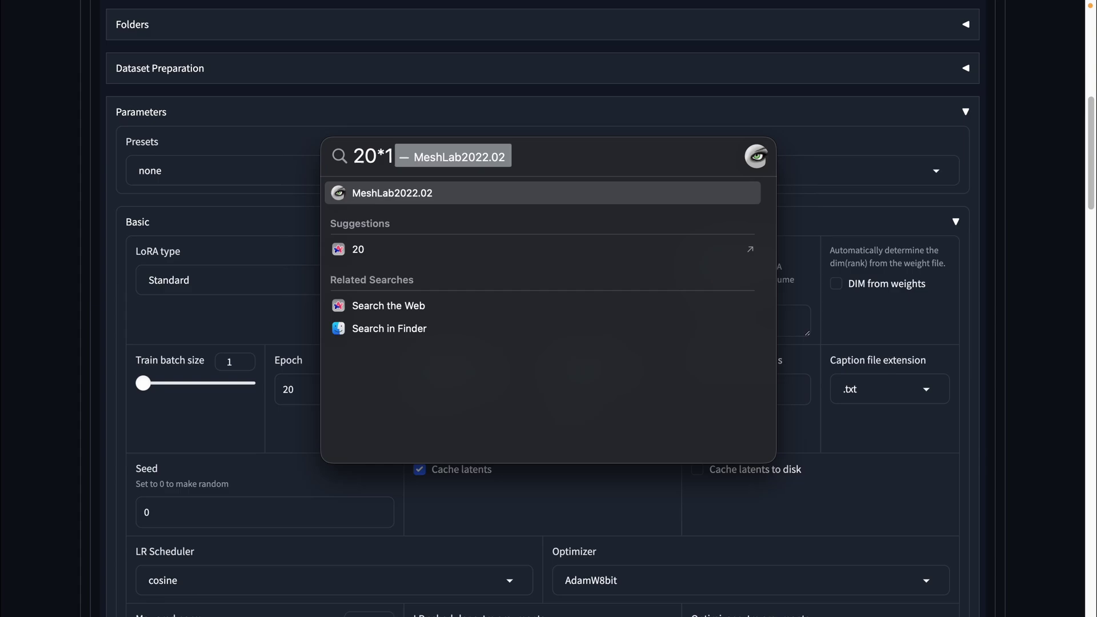
type("5")
left_click(257, 313)
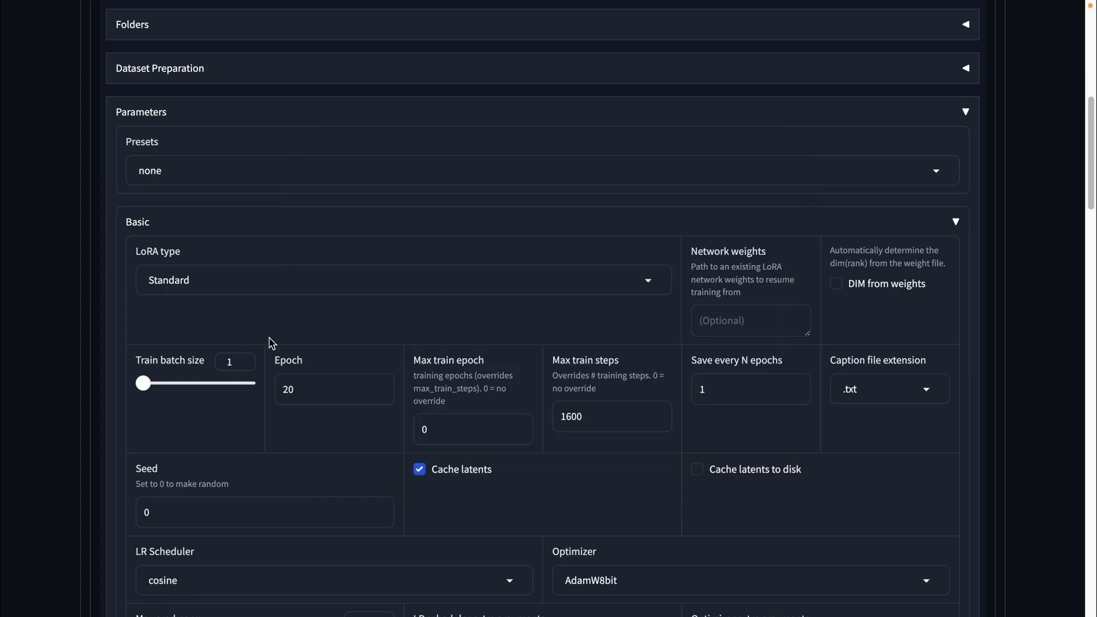
scroll(294, 325, "down", 1)
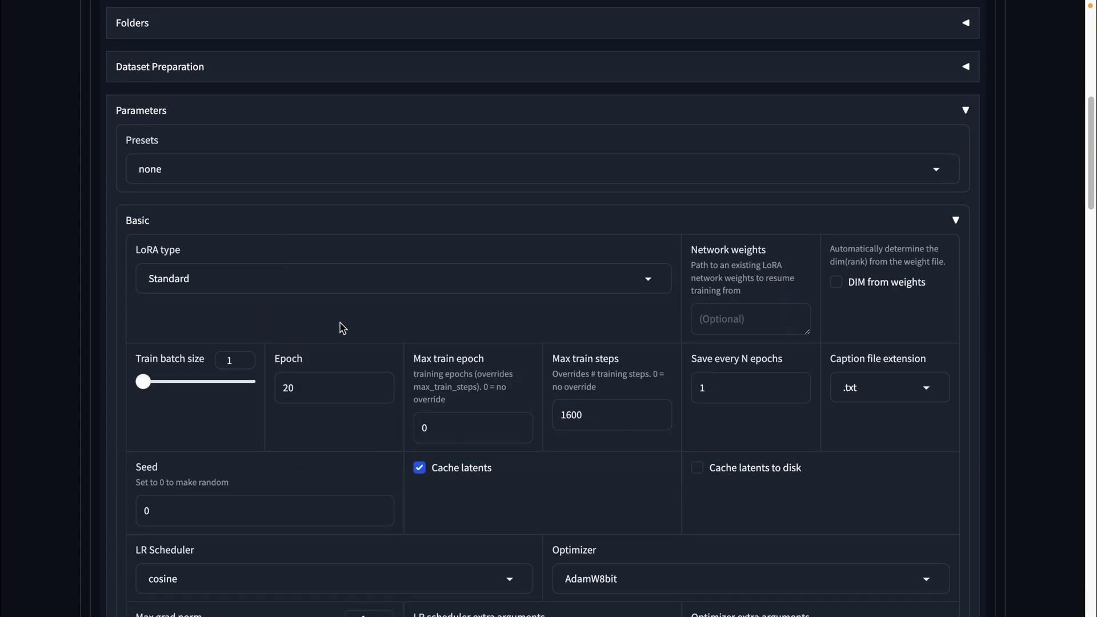
scroll(351, 325, "down", 1)
scroll(489, 369, "down", 1)
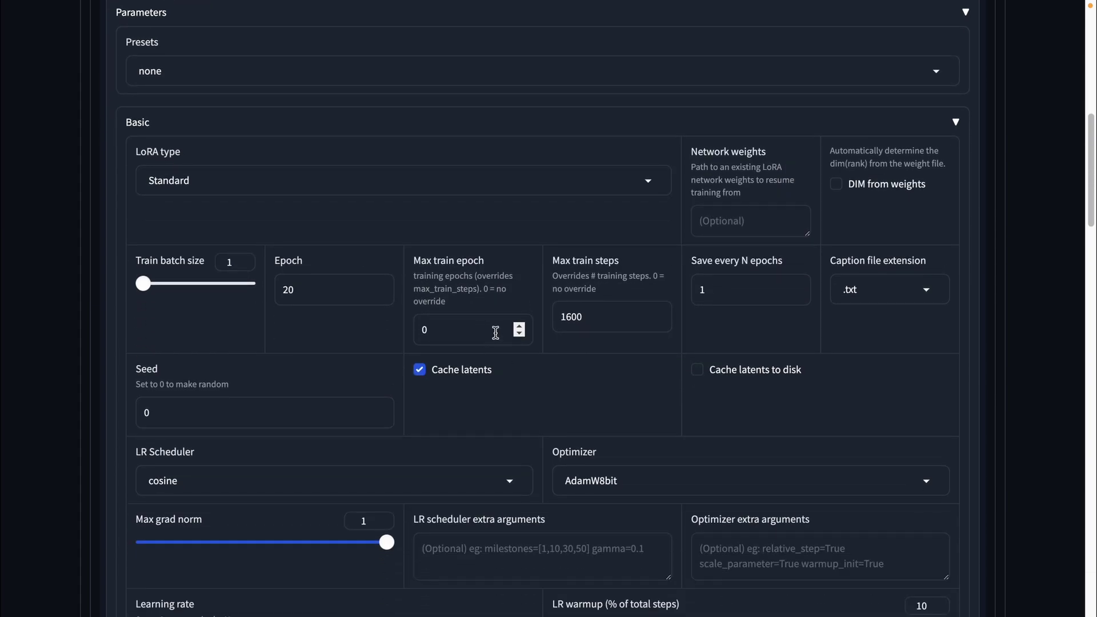
- Set Max train steps to 2500 and Save every N epochs to 3
left_click(603, 323)
key("ctrl+a")
type("2")
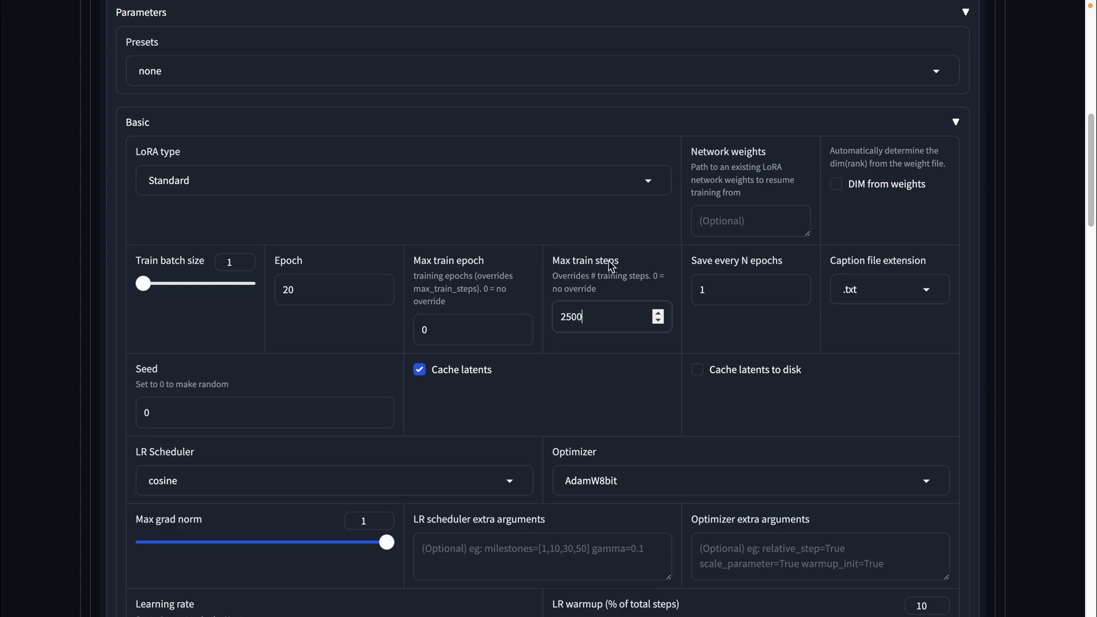
scroll(610, 266, "down", 1)
left_click(736, 203)
key("BackSpace")
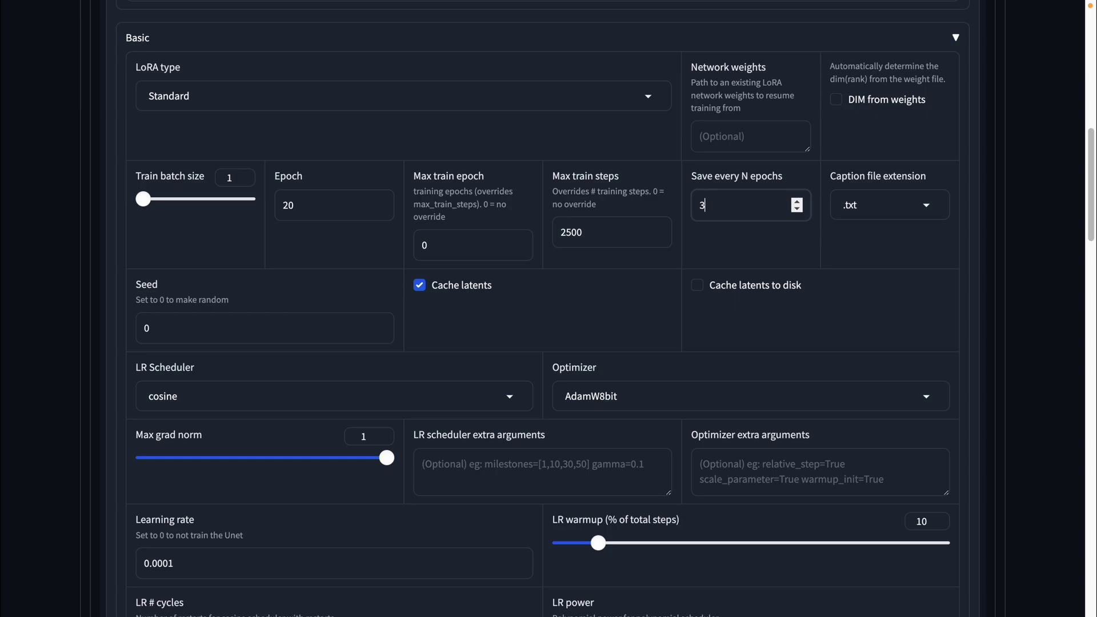
left_click(686, 257)
scroll(686, 258, "down", 1)
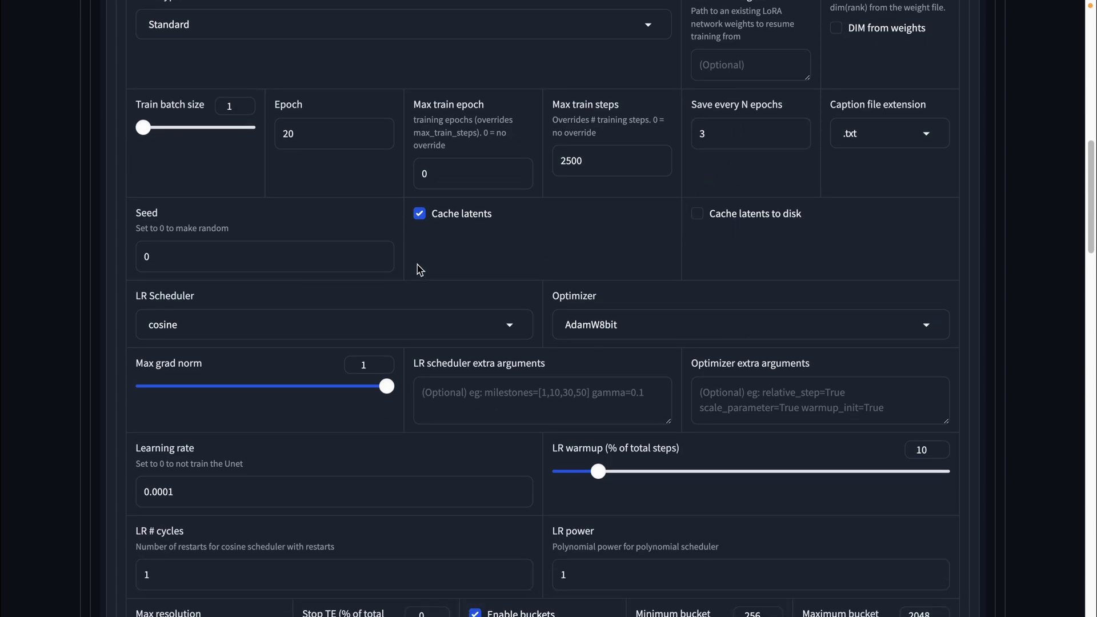
scroll(385, 319, "down", 1)
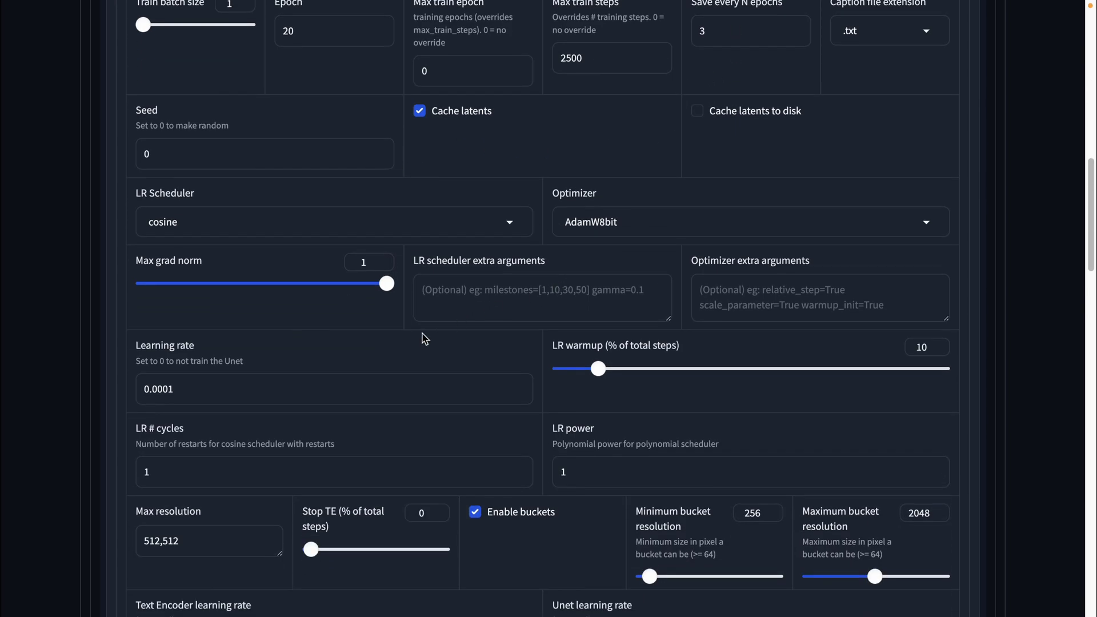
scroll(421, 339, "down", 2)
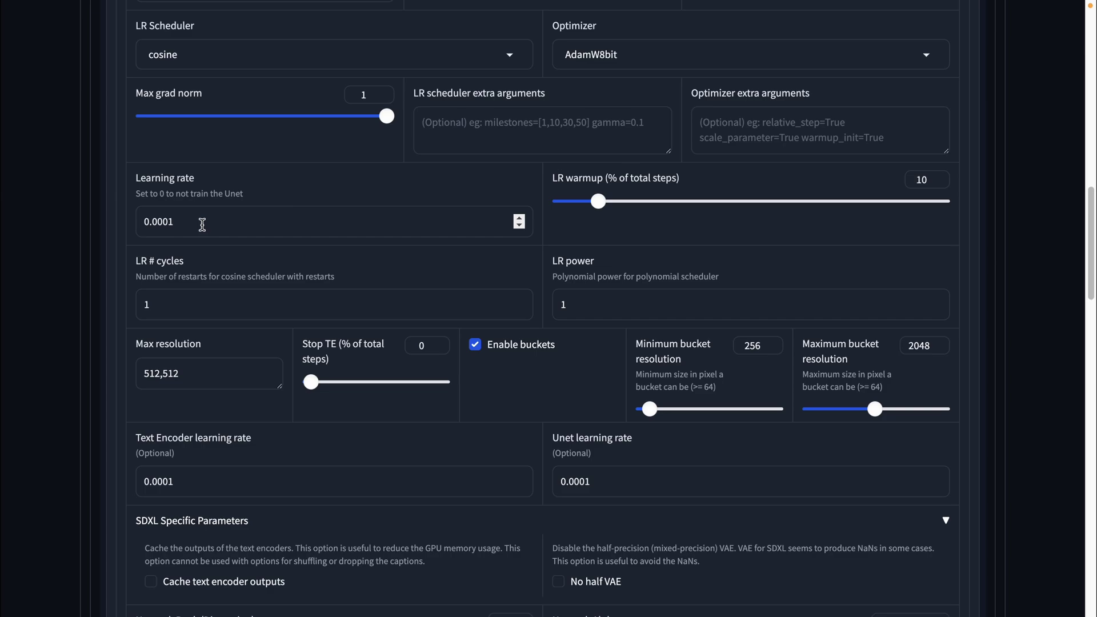
- Set Learning rate to 0.0003 and Max resolution from 512,512 to 1024,1024
left_click(202, 224)
type("3")
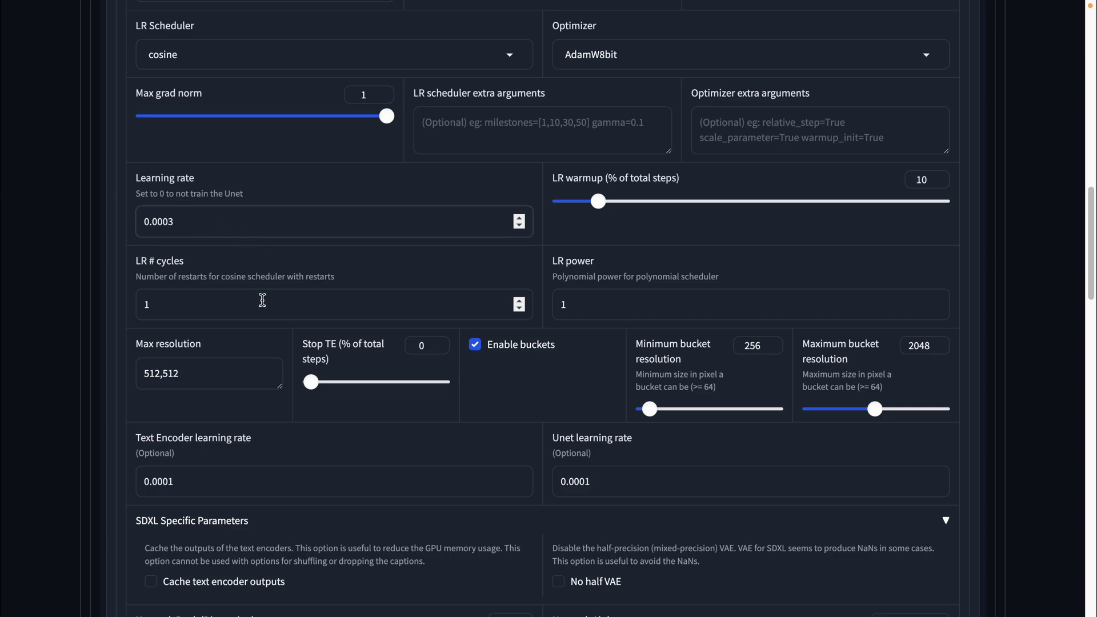
left_click(225, 369)
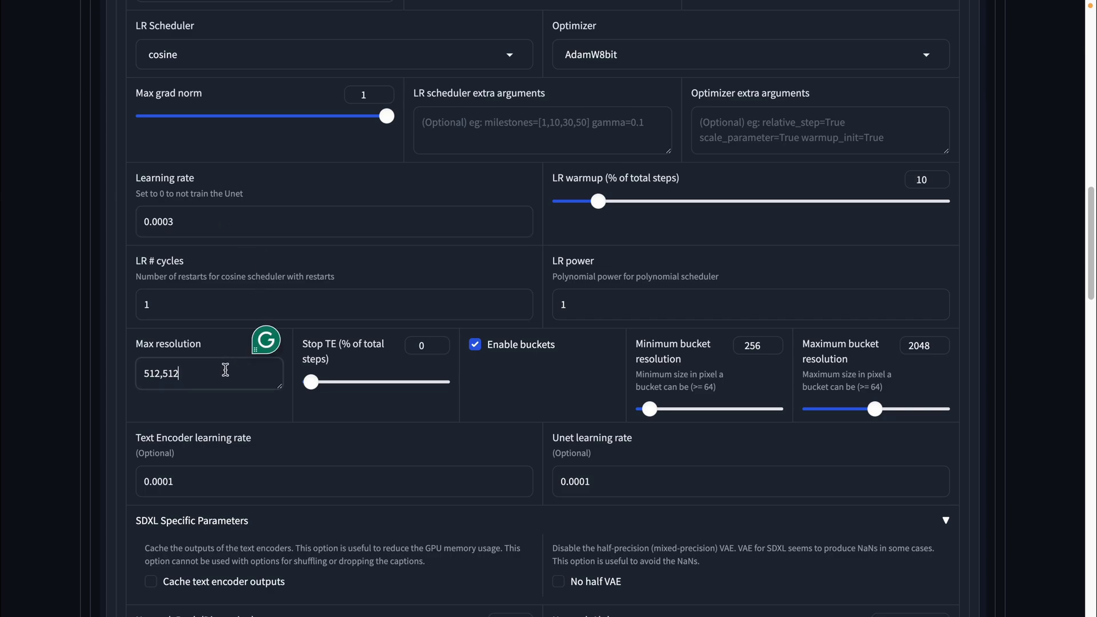
key("ctrl+a")
key("BackSpace")
type("1024")
left_click(296, 343)
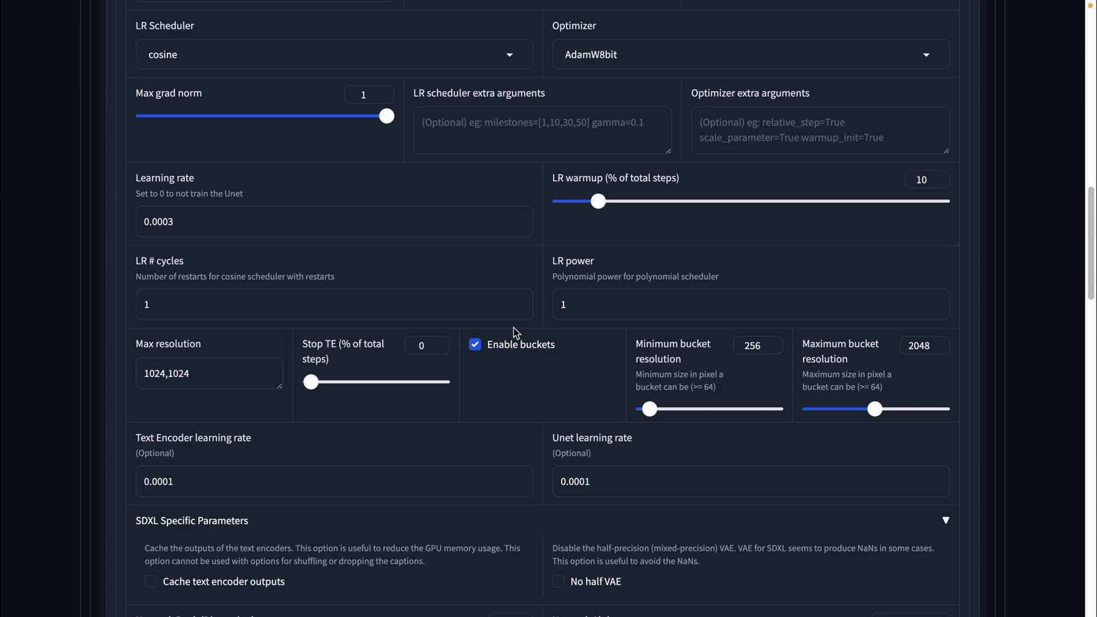
scroll(513, 332, "down", 2)
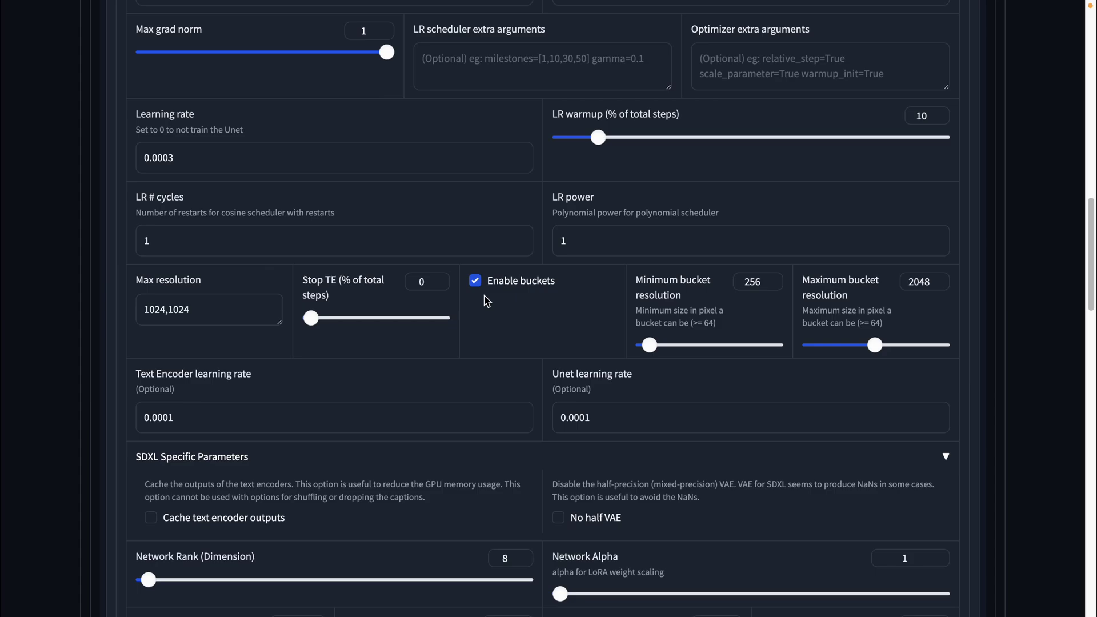
scroll(473, 355, "down", 1)
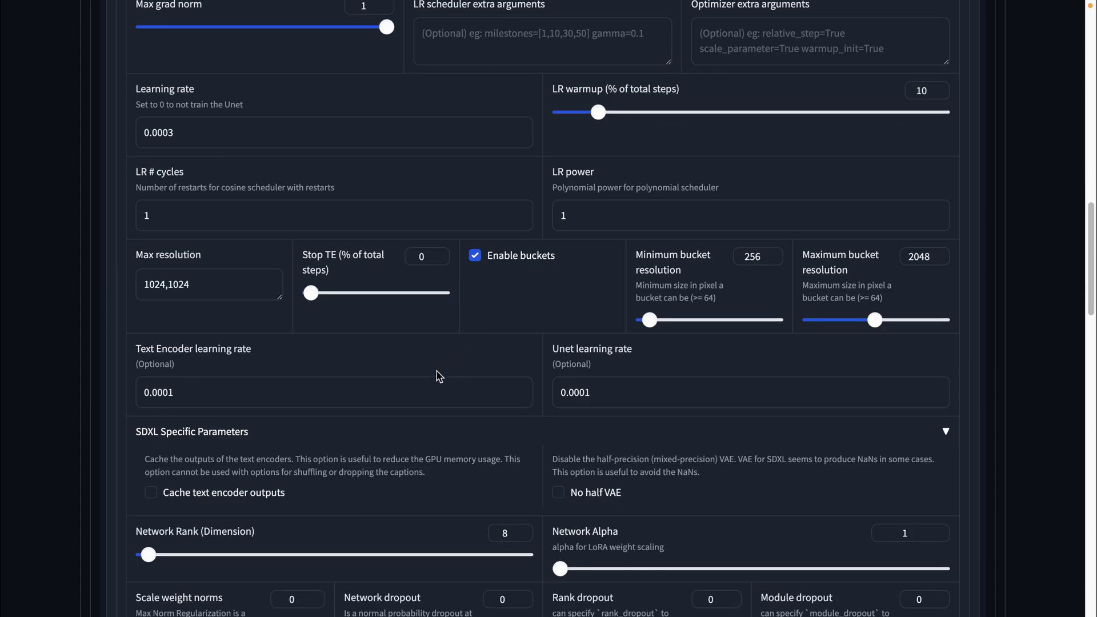
- Set the Text Encoder and Unet learning rates to 0.0003
left_click(261, 392)
type("3")
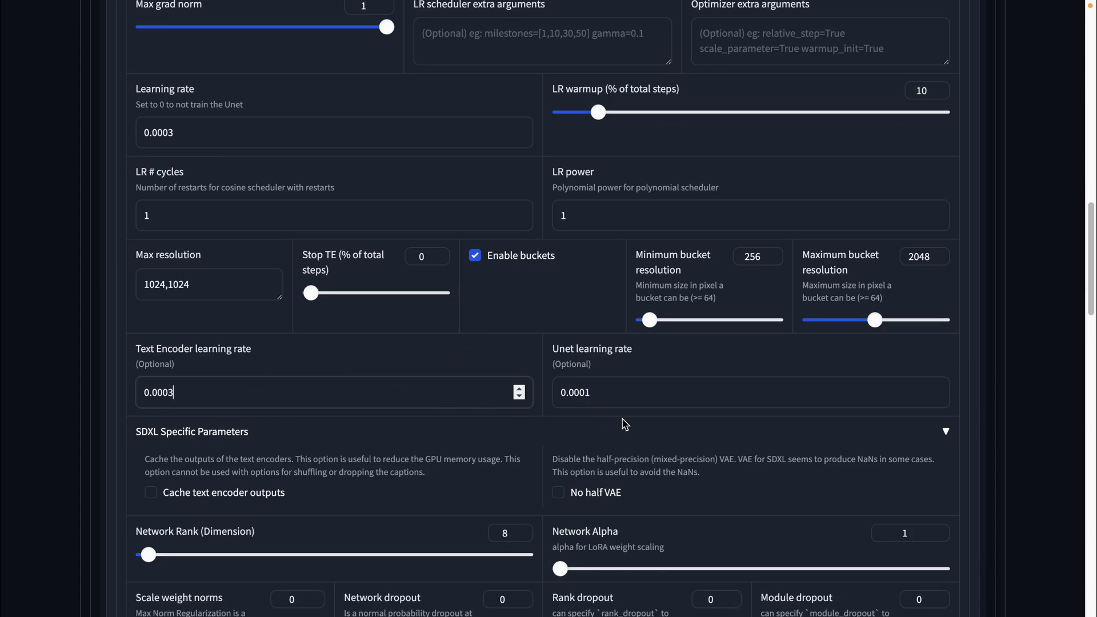
left_click(639, 390)
key("BackSpace")
type("3")
scroll(545, 434, "down", 2)
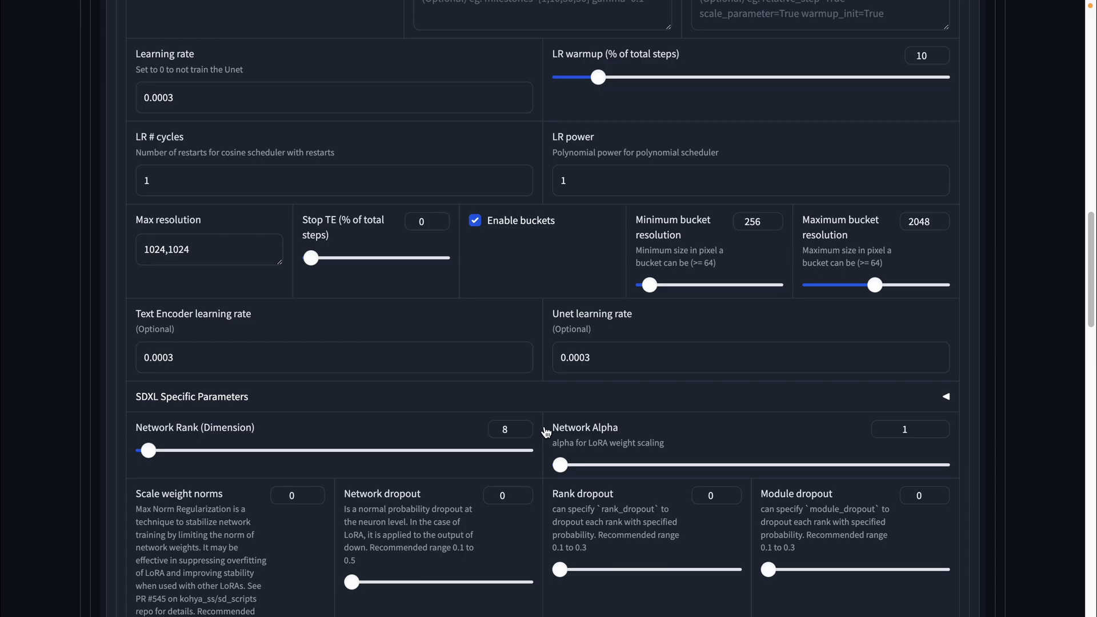
scroll(550, 343, "down", 2)
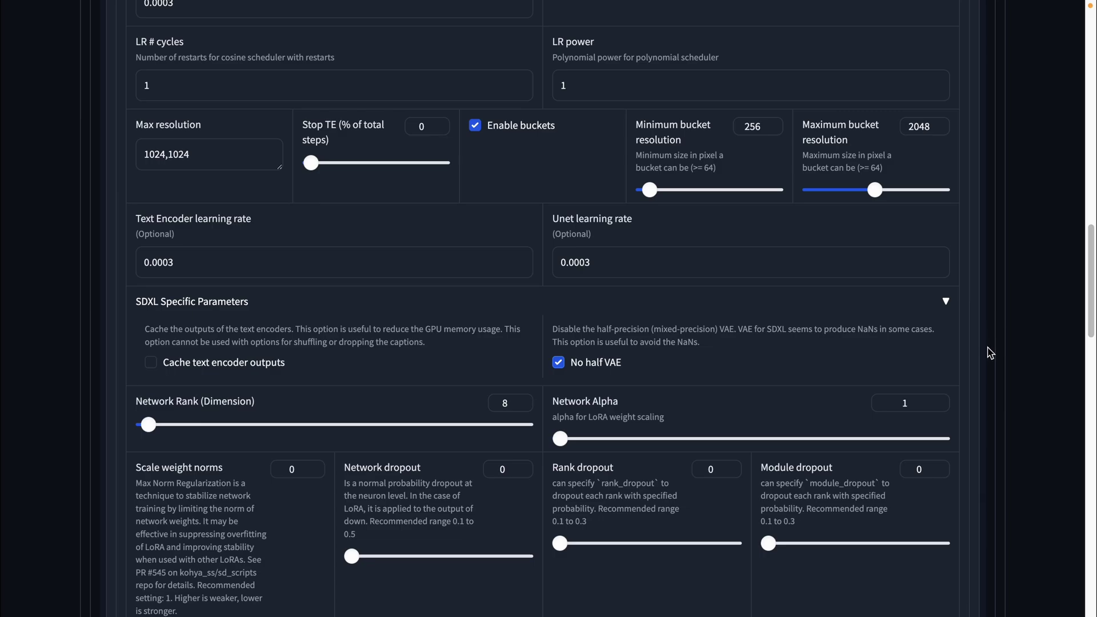
scroll(986, 351, "down", 2)
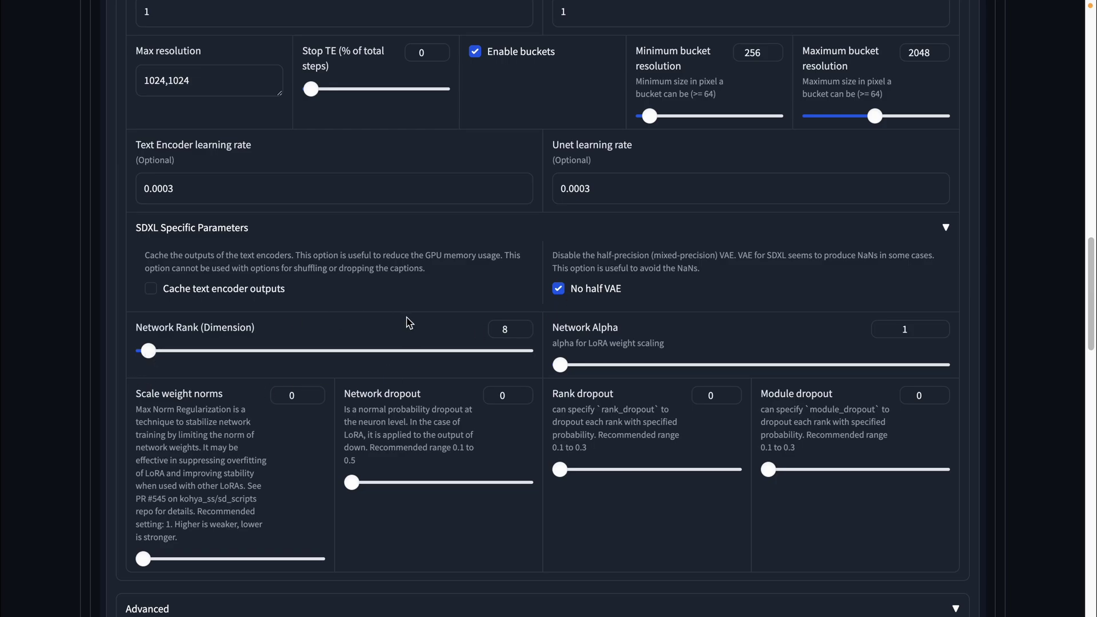
- Enter 64 for Network Alpha and change CrossAttention from xformers to none
mouse_move(506, 329)
left_click(500, 393)
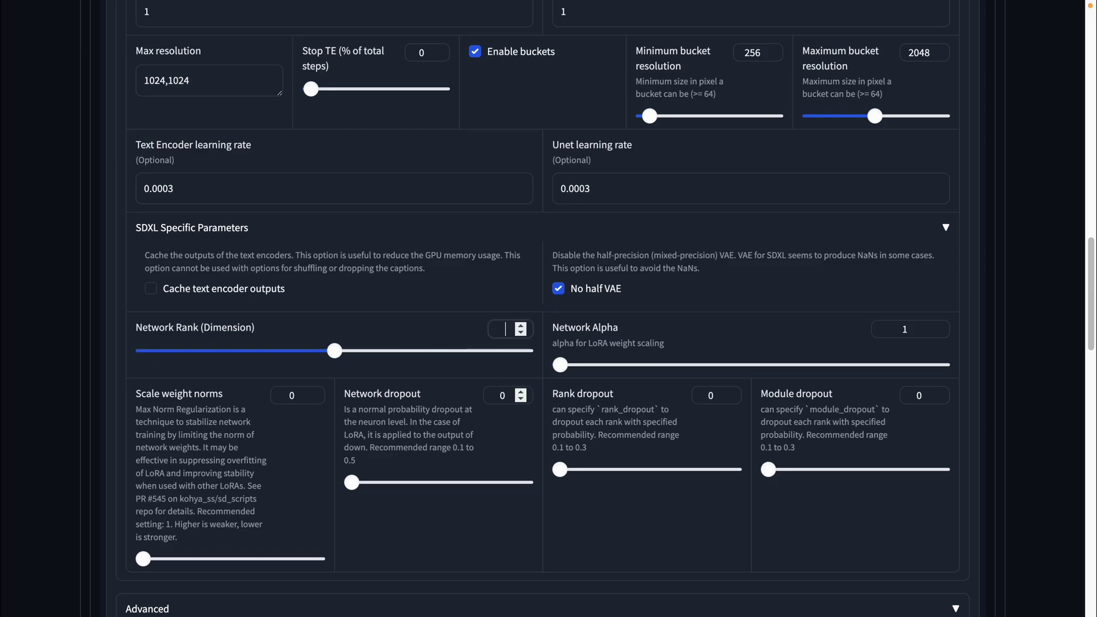
type("64")
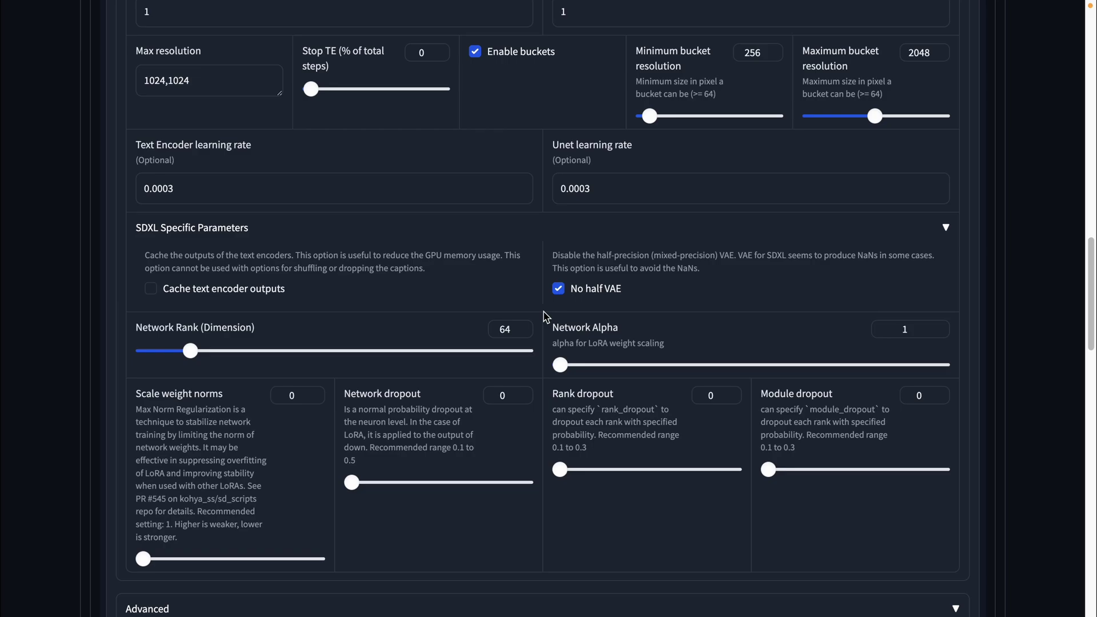
mouse_move(909, 329)
key("BackSpace")
type("64")
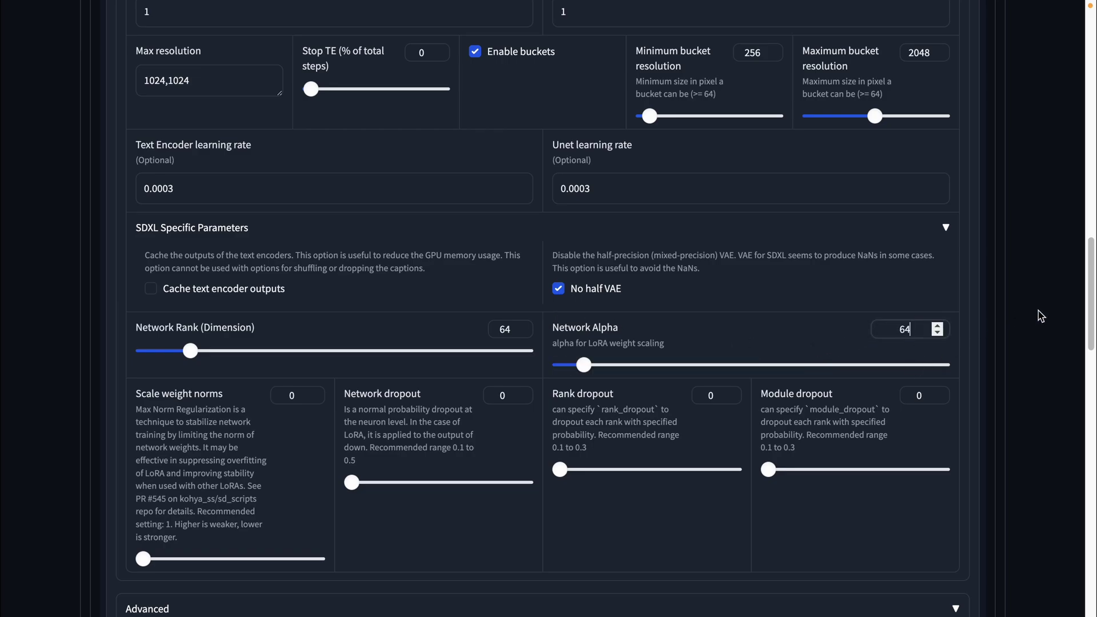
scroll(701, 430, "down", 1)
scroll(701, 430, "down", 2)
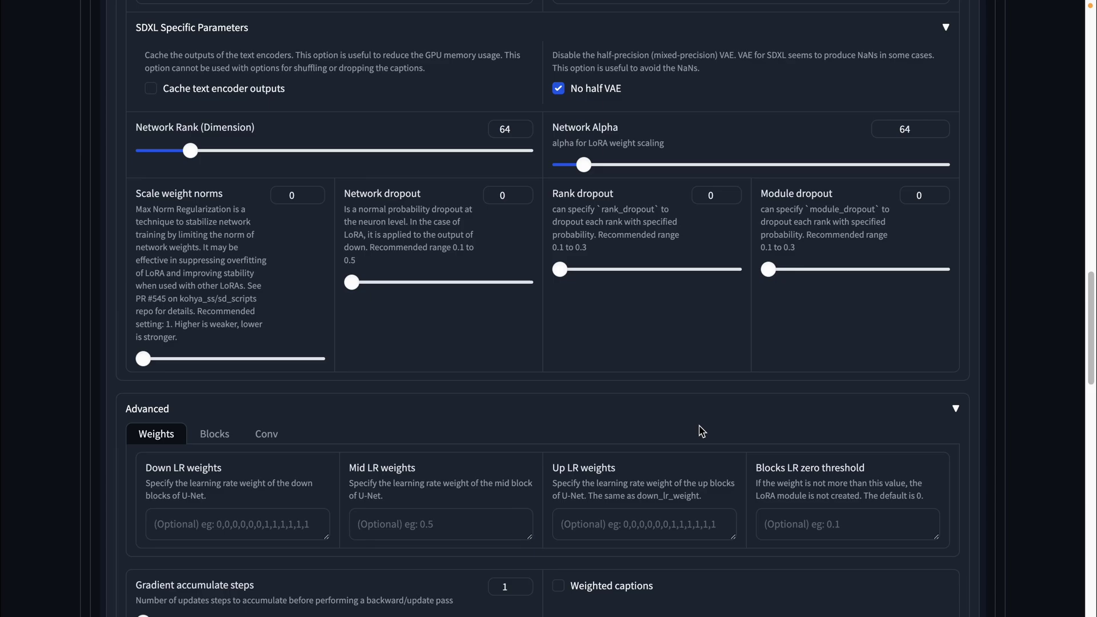
scroll(421, 378, "down", 1)
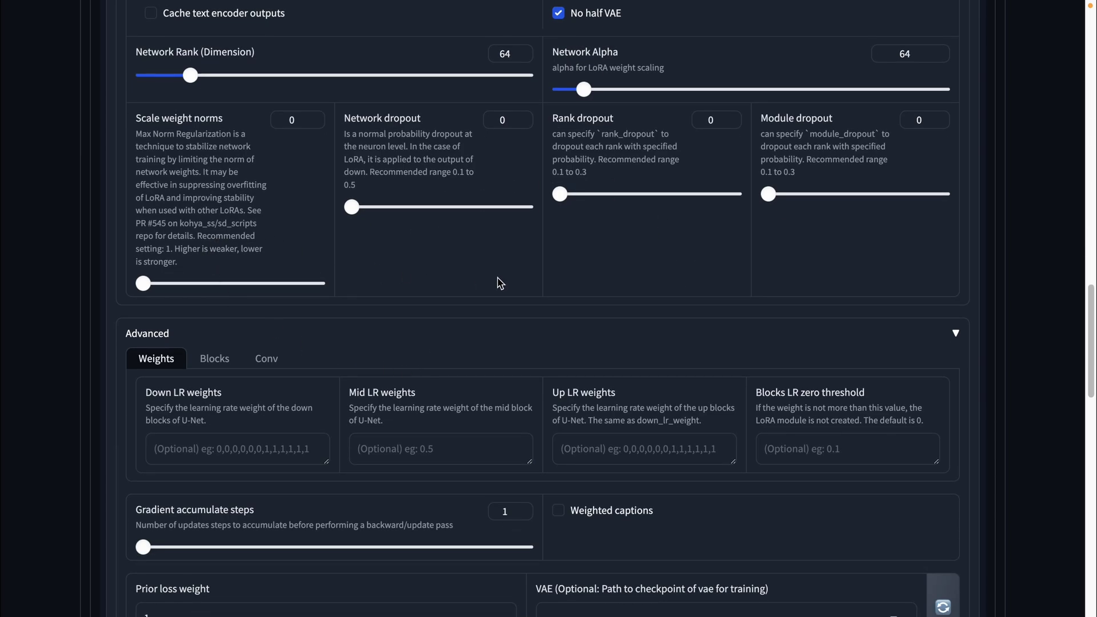
scroll(499, 283, "down", 1)
scroll(566, 289, "down", 1)
scroll(483, 424, "down", 1)
scroll(488, 228, "down", 1)
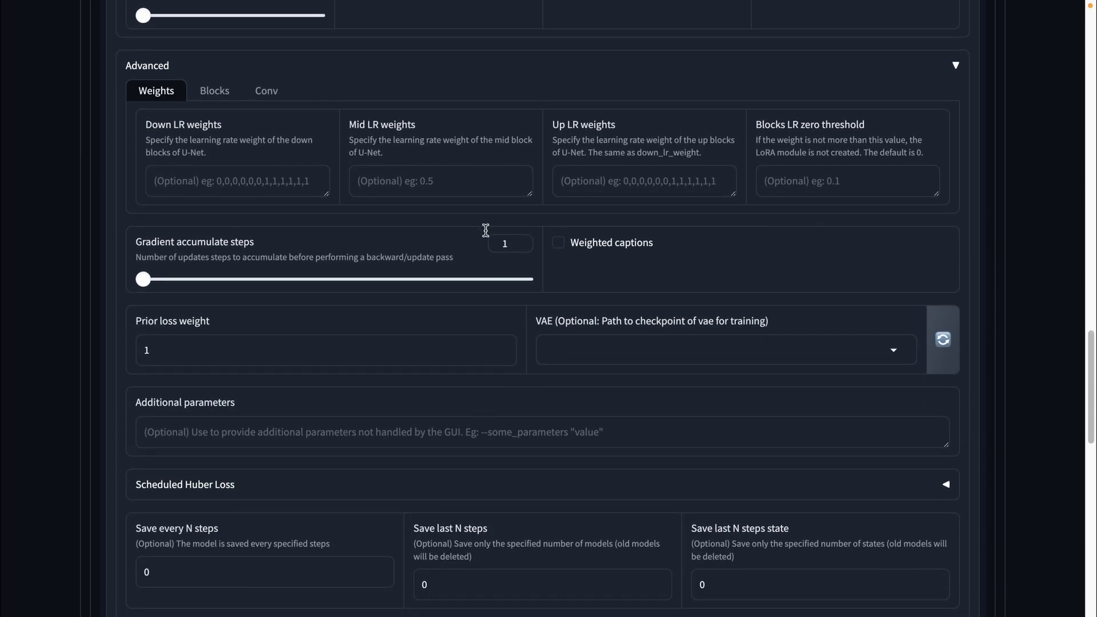
scroll(512, 289, "down", 1)
scroll(511, 288, "down", 1)
scroll(314, 351, "down", 1)
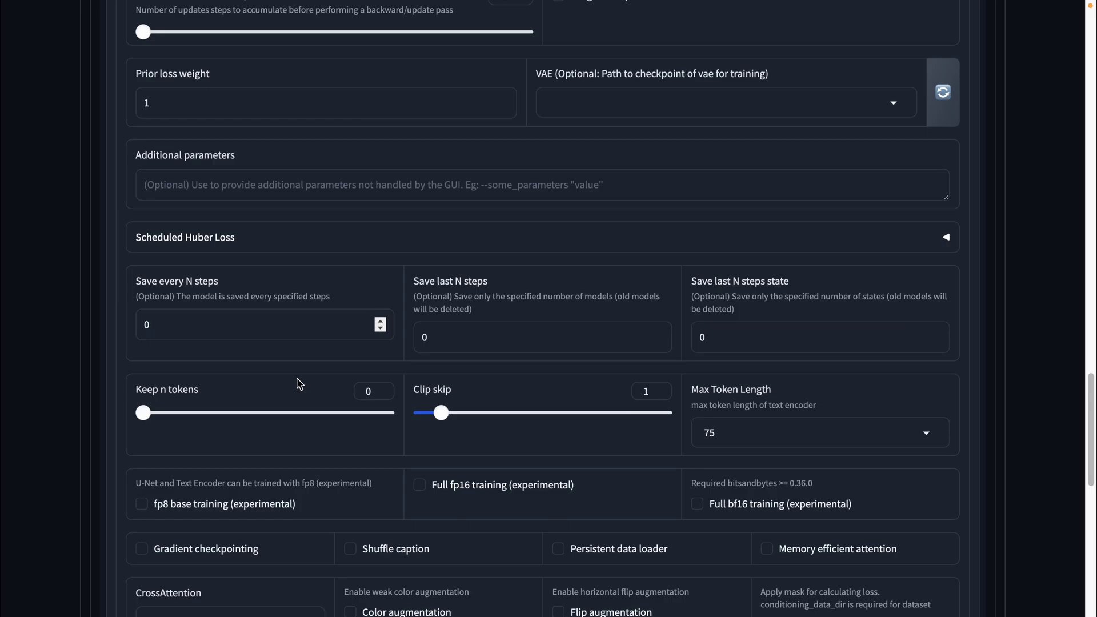
scroll(299, 382, "down", 1)
scroll(526, 311, "down", 1)
scroll(330, 408, "down", 1)
left_click(233, 447)
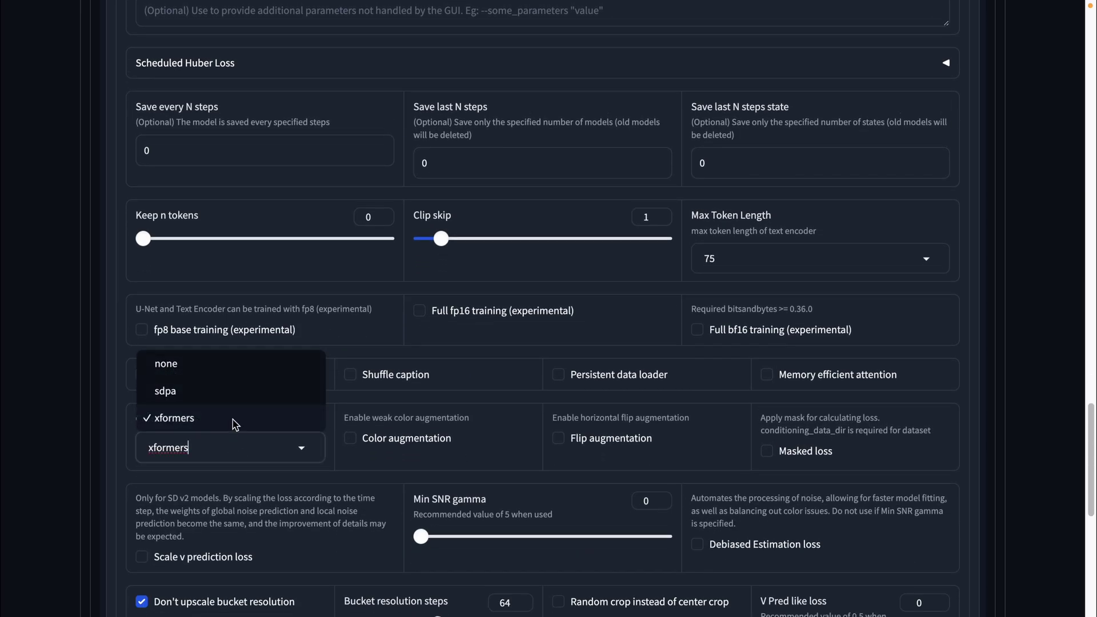
left_click(219, 370)
scroll(324, 371, "up", 1)
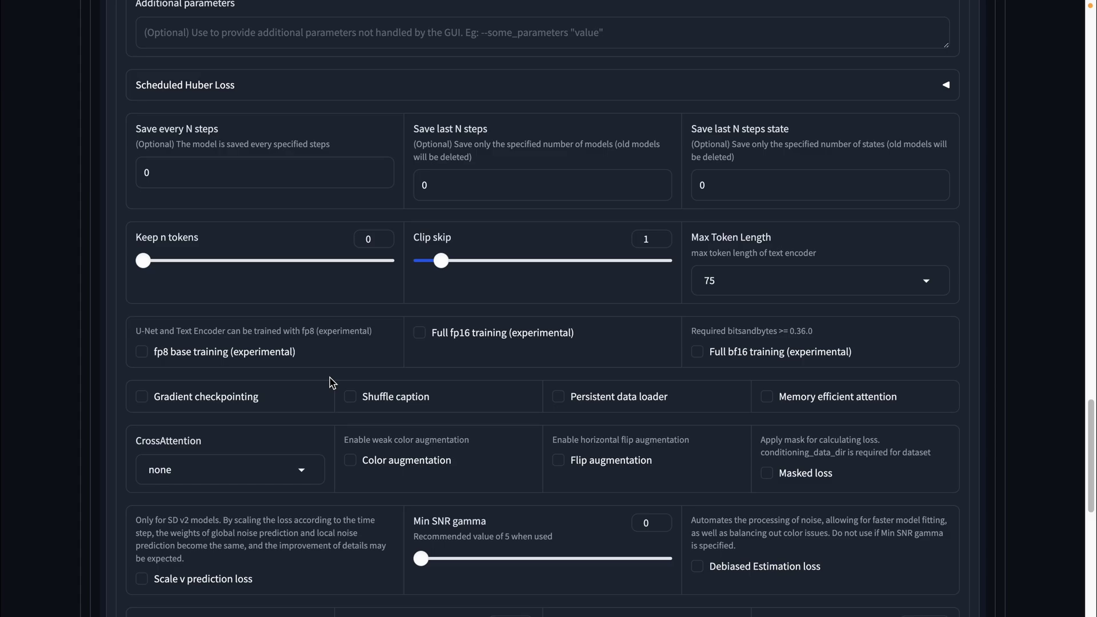
scroll(329, 383, "down", 1)
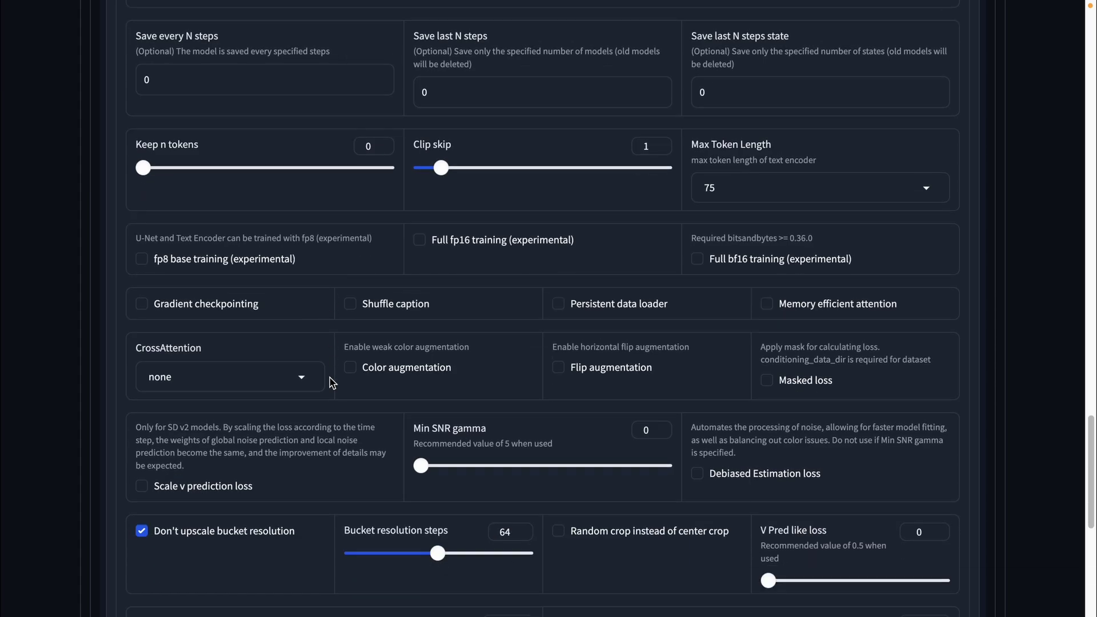
scroll(331, 377, "down", 5)
scroll(330, 383, "down", 5)
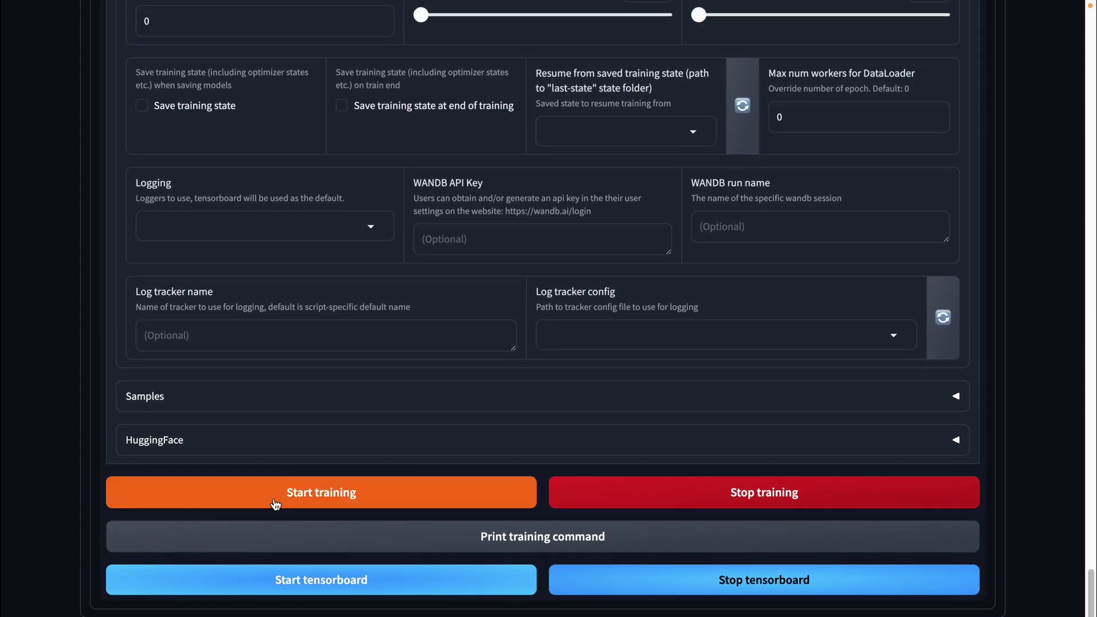
- Start the LoRA training run, then view the /data/model listing in JupyterLab
left_click(276, 502)
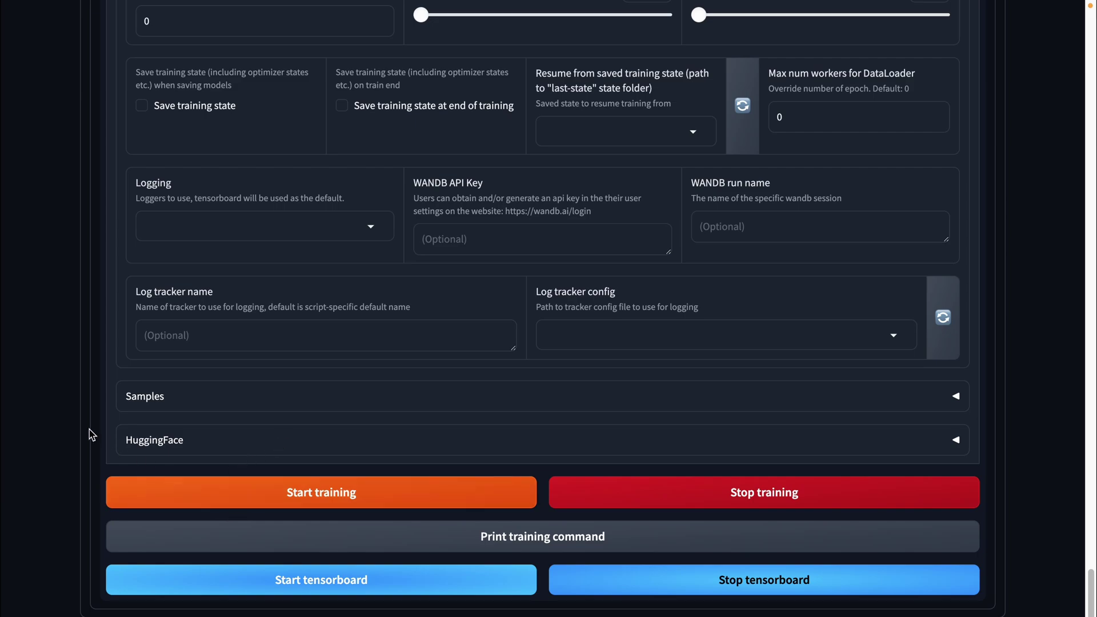
left_click(86, 281)
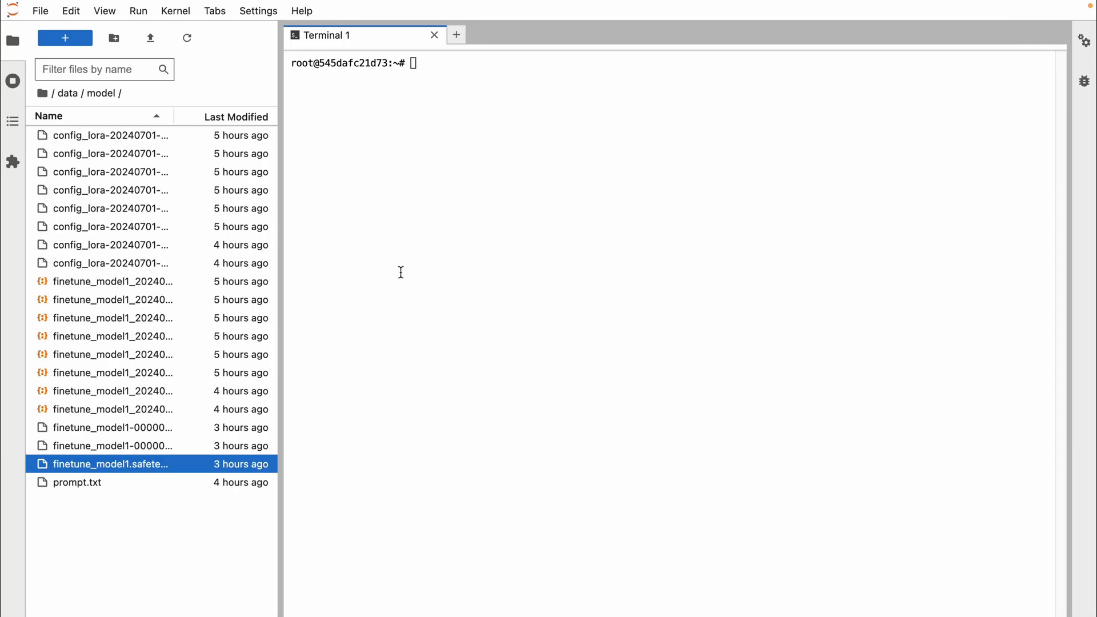
- Download finetune_model1.safetensors from JupyterLab, then go to the Jarvislabs instances overview
right_click(114, 468)
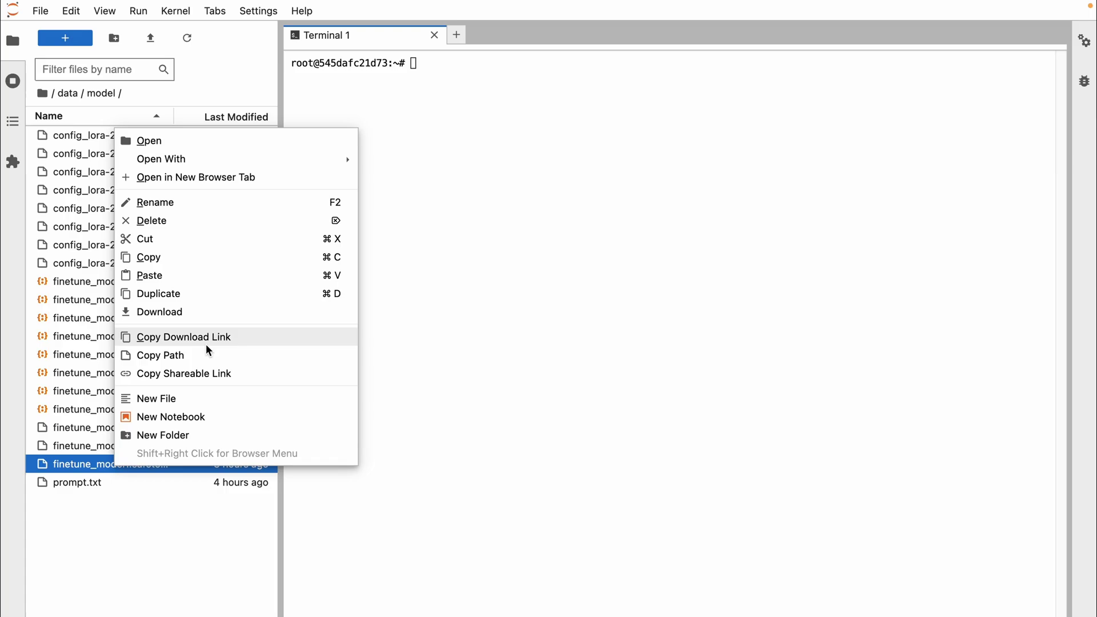
left_click(191, 313)
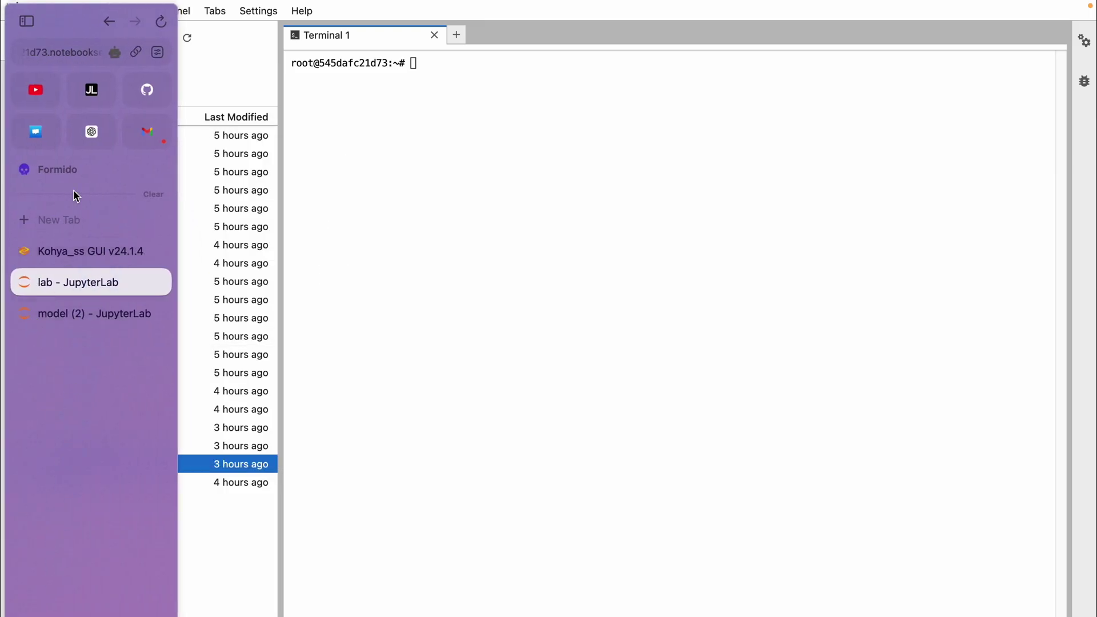
left_click(91, 90)
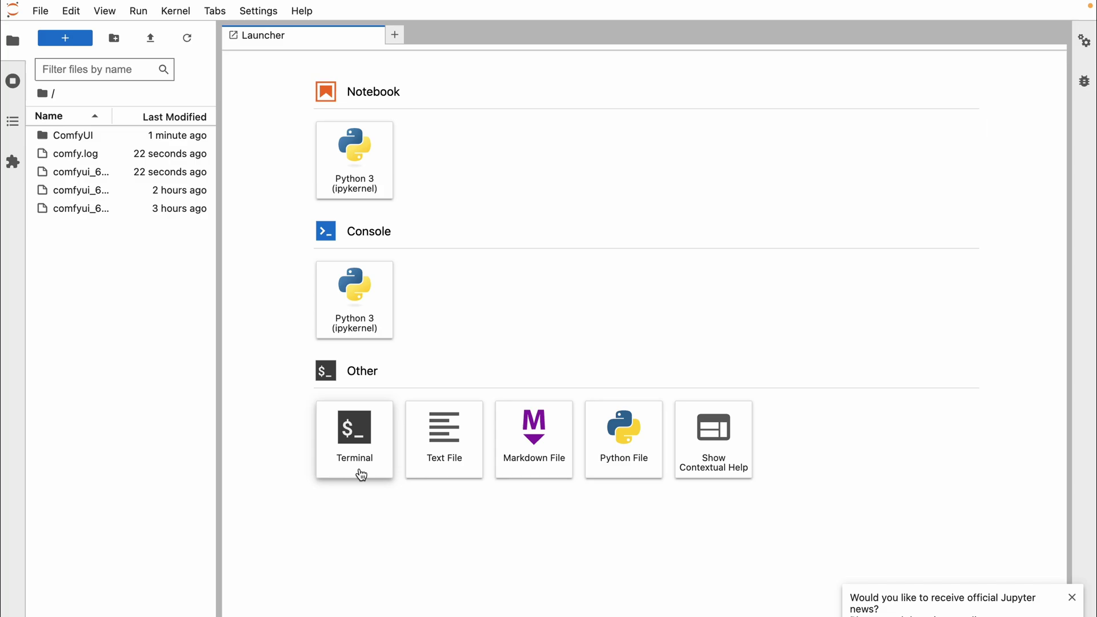
- In a new terminal, run cd ComfyUI/models/loras and ls -al | grep finetune_model1.safetensors
left_click(360, 474)
type("cd ")
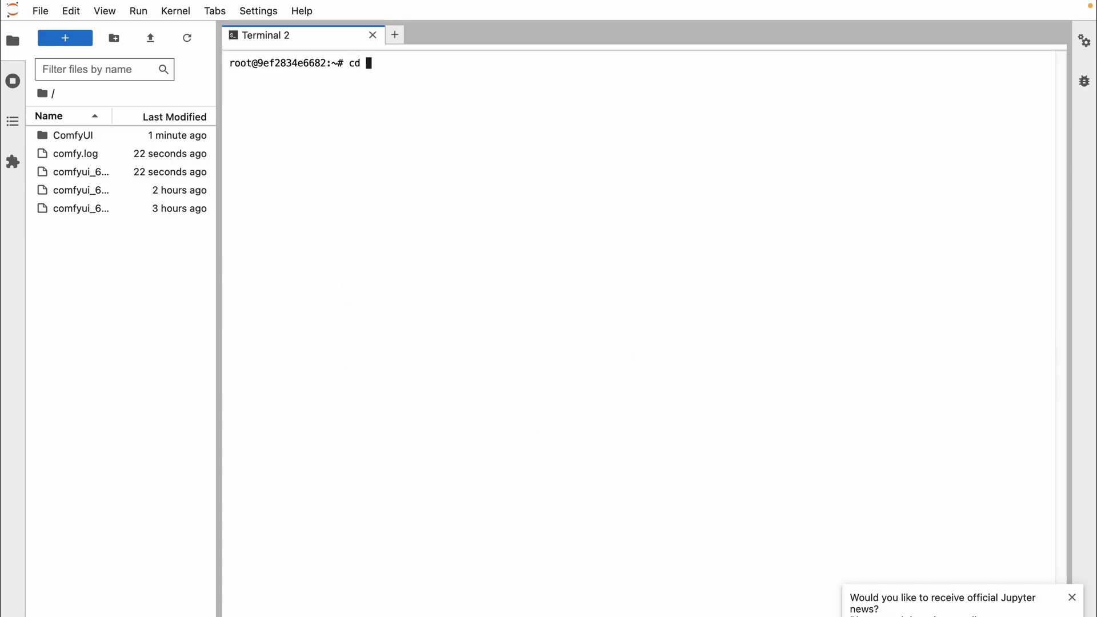
type("Com")
key("Tab")
type("odel")
type("s/loras")
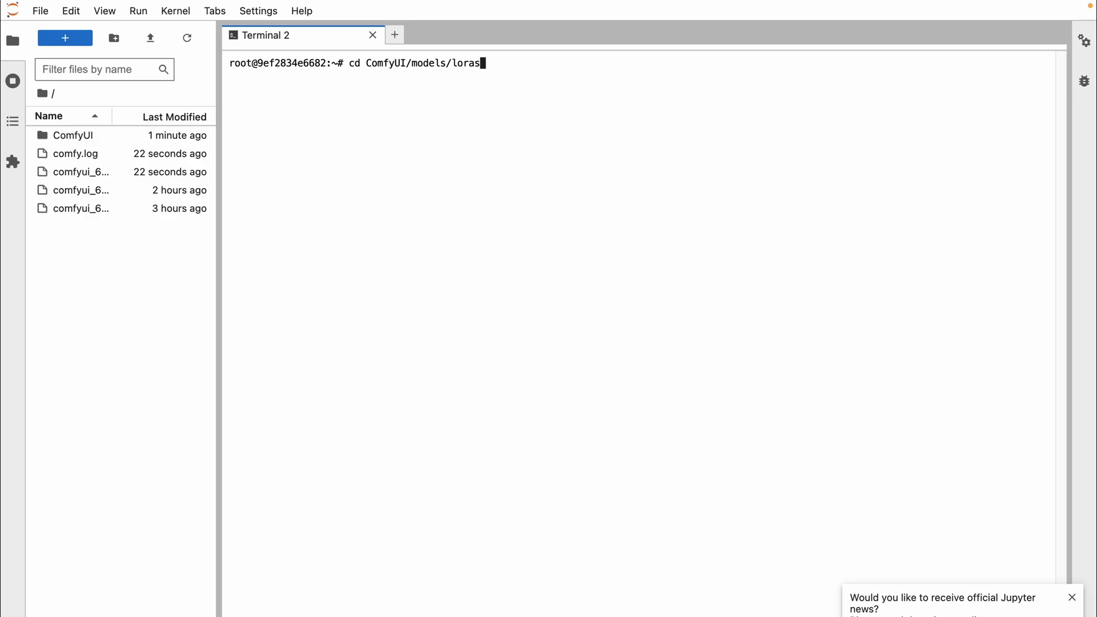
key("Return")
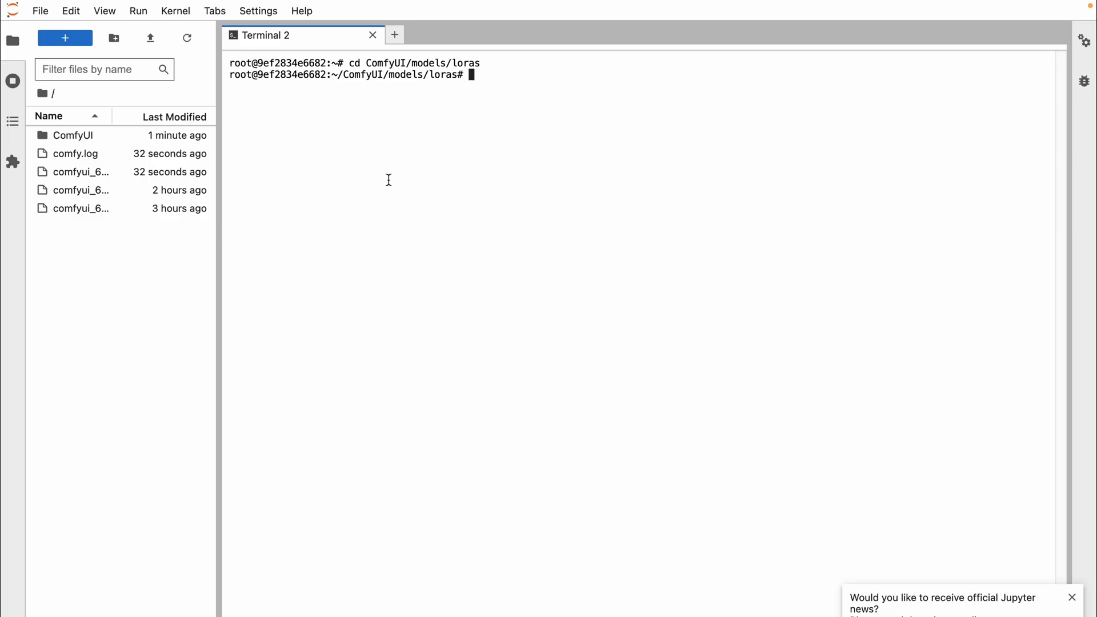
type("ls -al | g")
type("rep fi")
type("netu")
key("Tab")
key("Return")
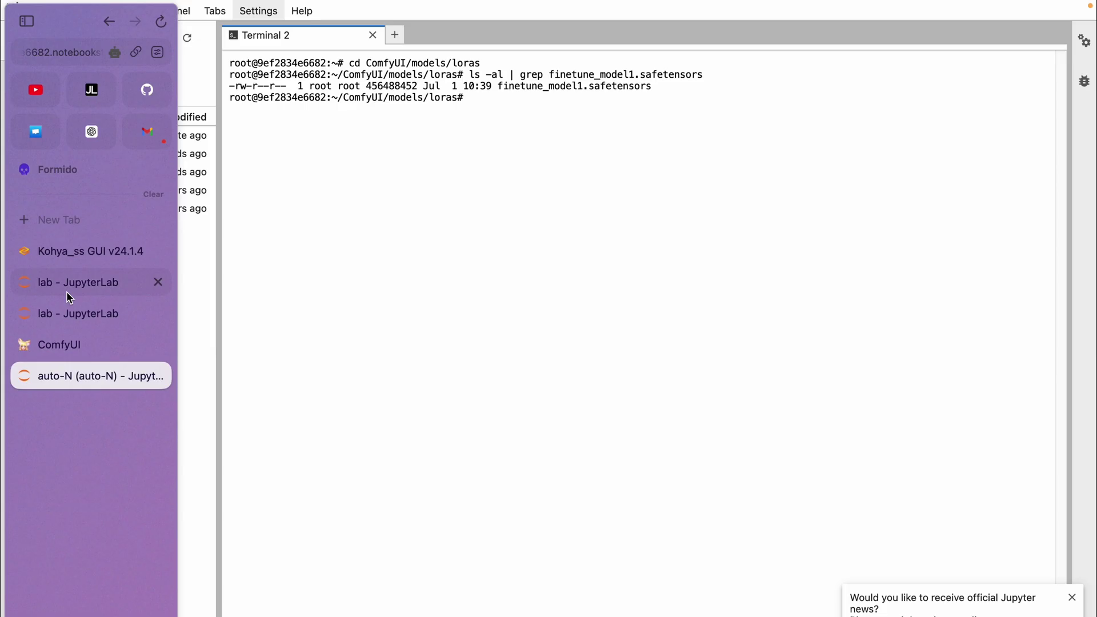
- Check the Jarvislabs instances page, then return to ComfyUI's default workflow with the AOM3A1 checkpoint
left_click(61, 347)
mouse_move(659, 346)
left_mouse_down()
mouse_move(605, 323)
mouse_move(597, 331)
left_mouse_up()
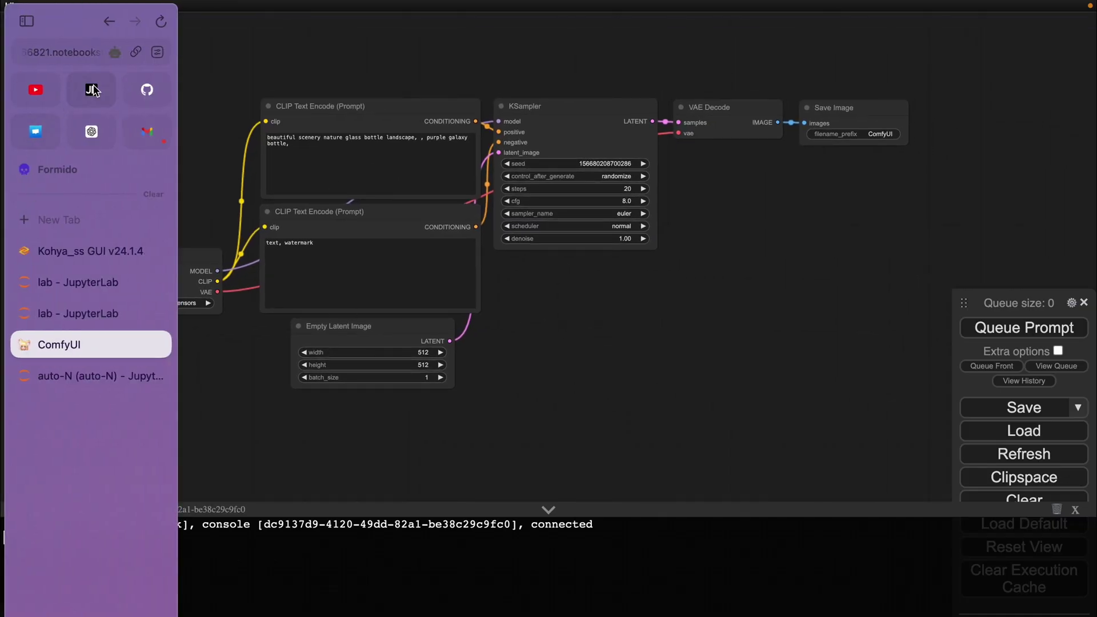
left_click(92, 90)
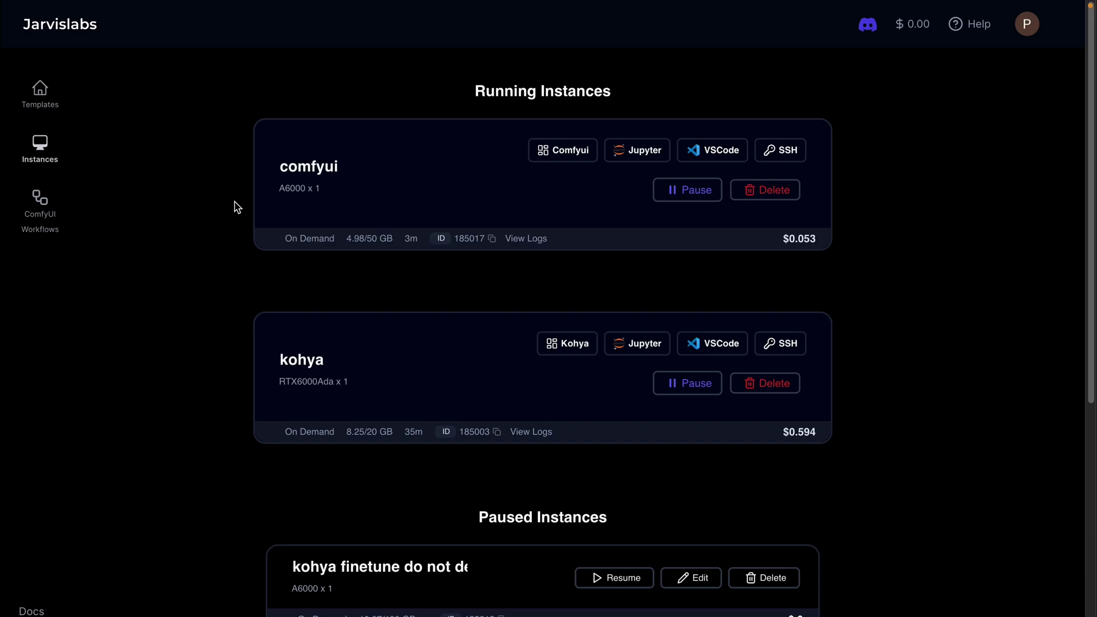
left_click(63, 341)
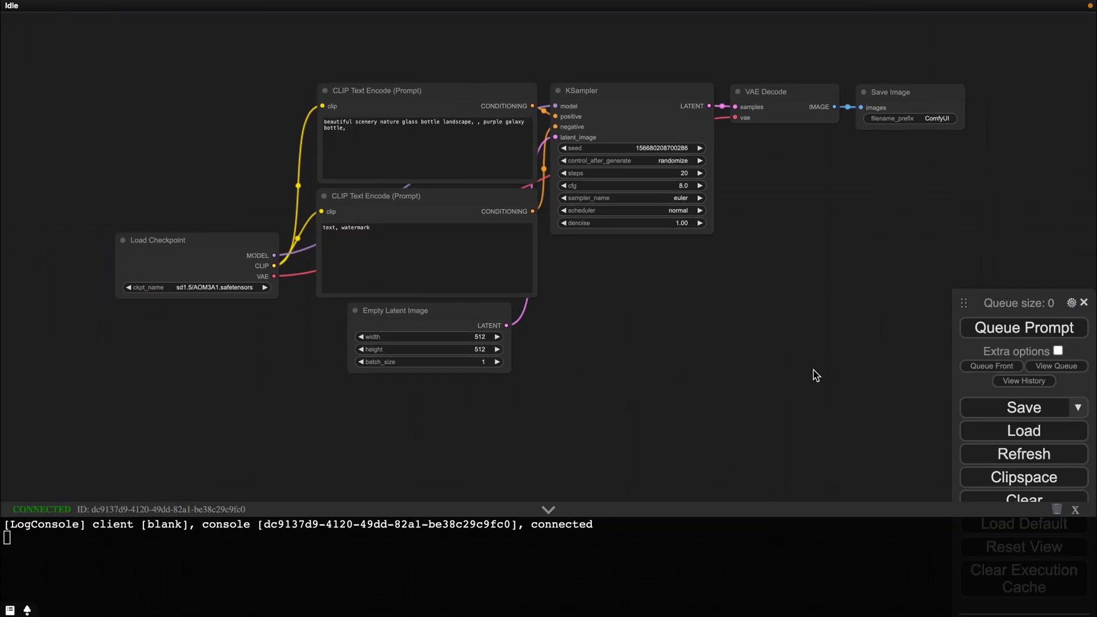
scroll(814, 375, "up", 3)
scroll(815, 375, "up", 2)
scroll(779, 313, "down", 5)
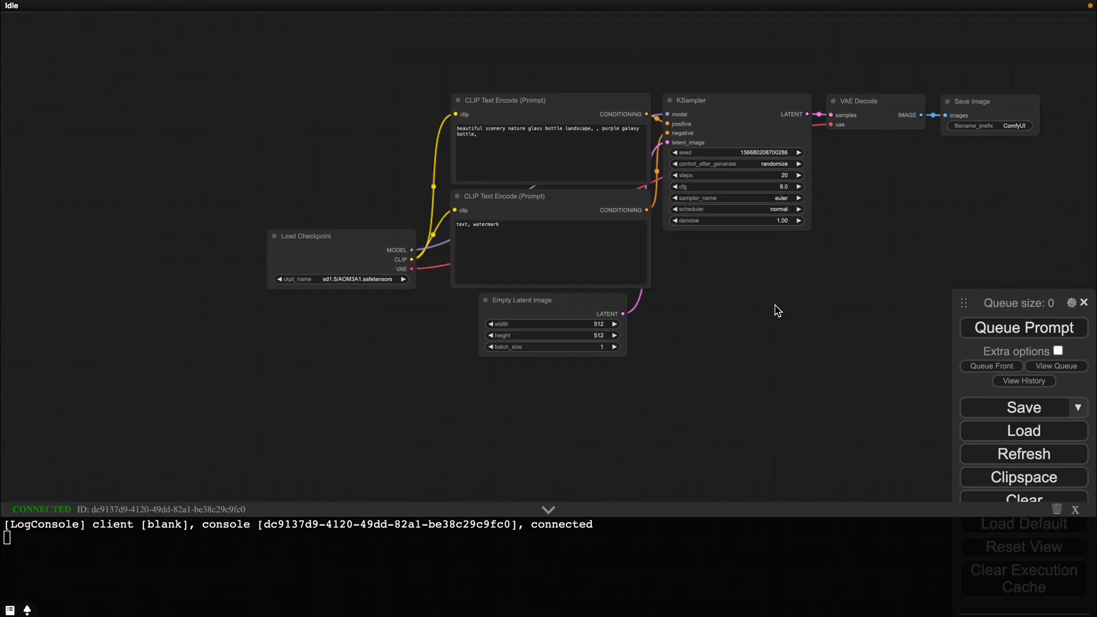
- Add a Load LoRA node beside the Load Checkpoint node
left_click_drag(327, 262, 97, 130)
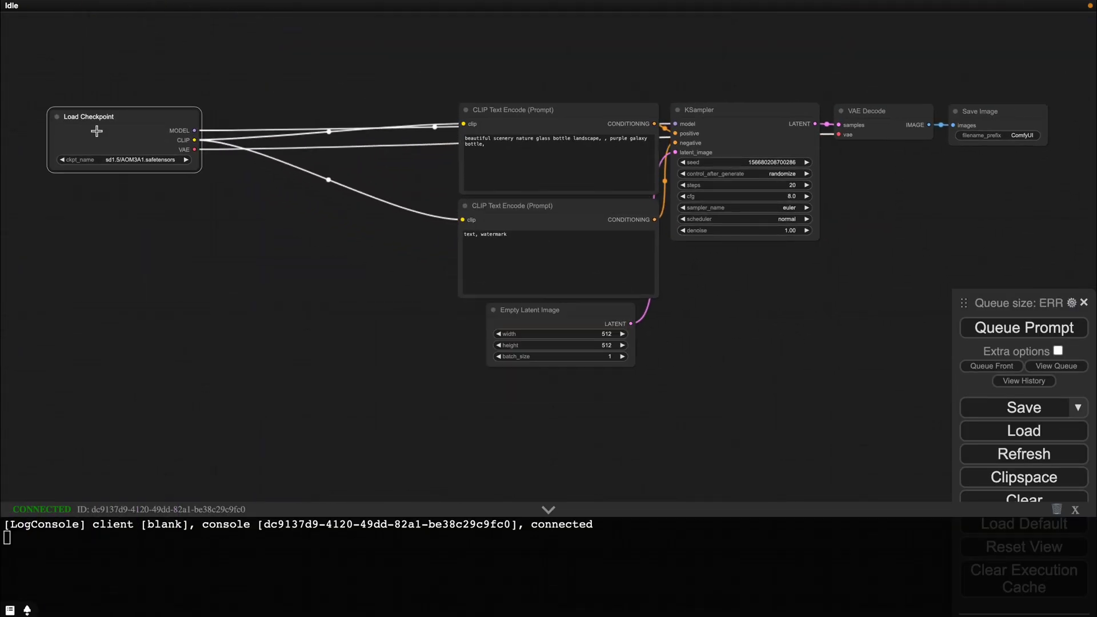
left_click(181, 239)
double_click(341, 250)
type("load")
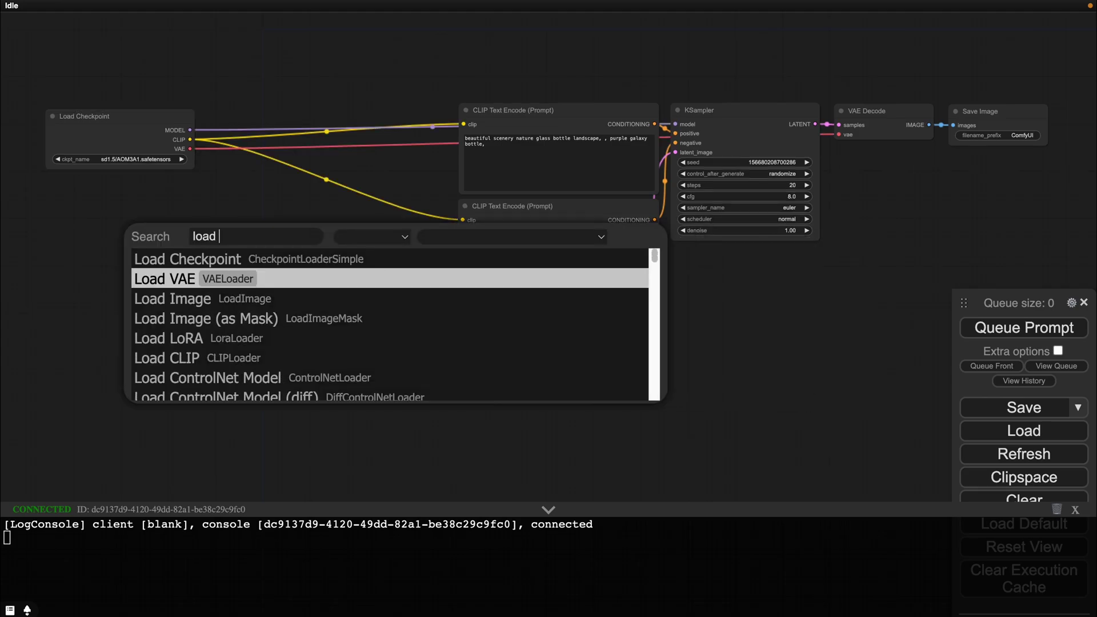
type(" lor")
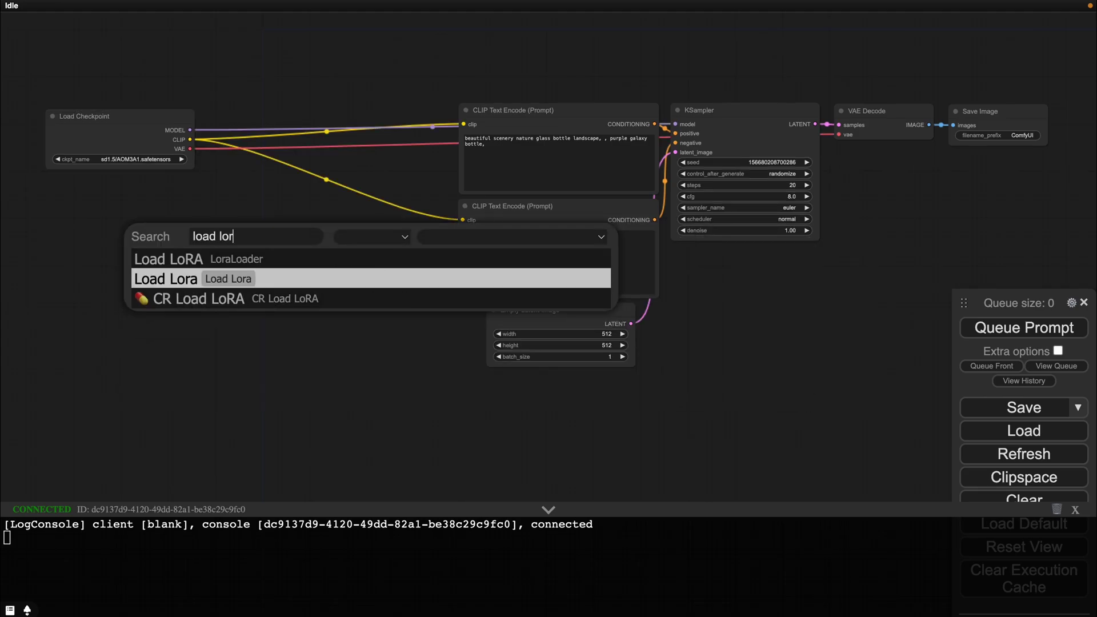
left_click(259, 265)
left_click_drag(275, 237, 307, 129)
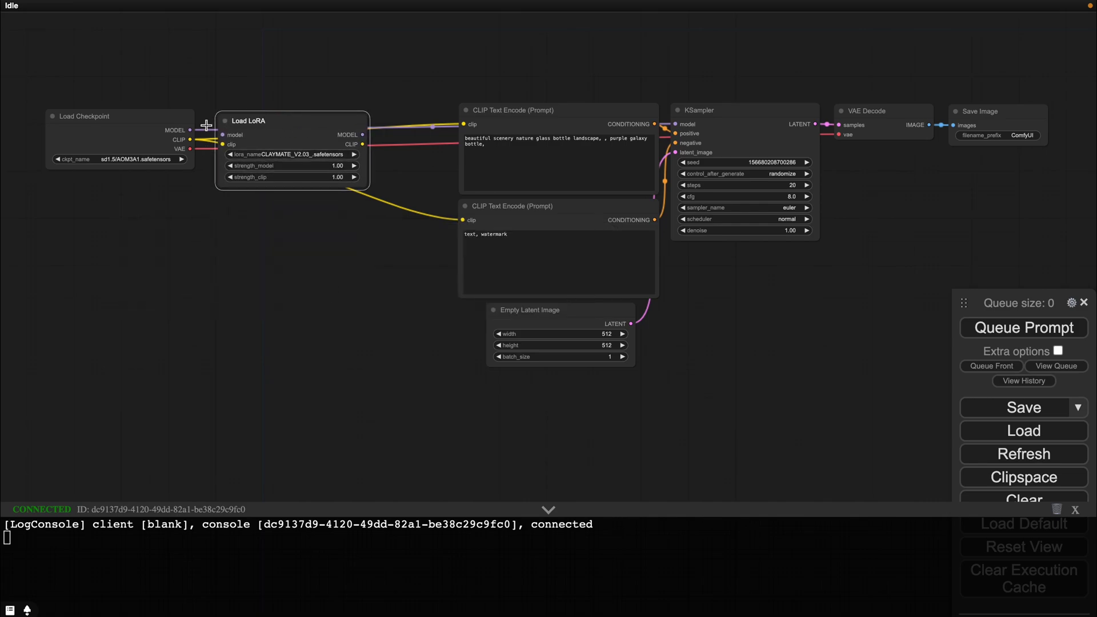
- Wire Load LoRA into KSampler and both CLIP Text Encode nodes, using finetune_model1.safetensors
left_click_drag(191, 130, 224, 144)
left_click_drag(363, 134, 675, 124)
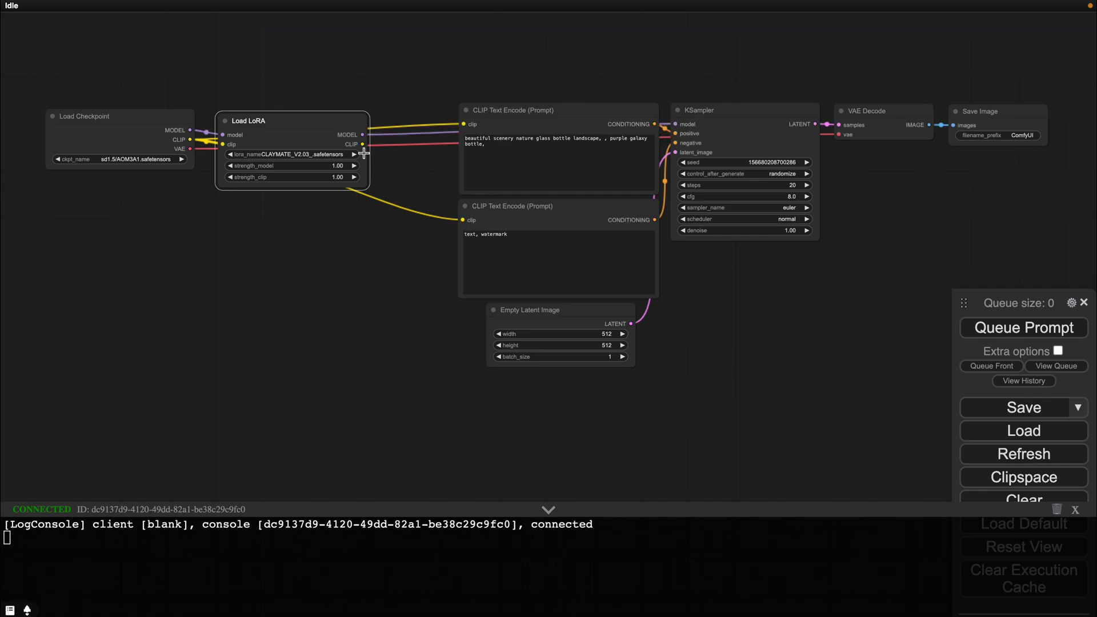
left_click_drag(363, 144, 464, 124)
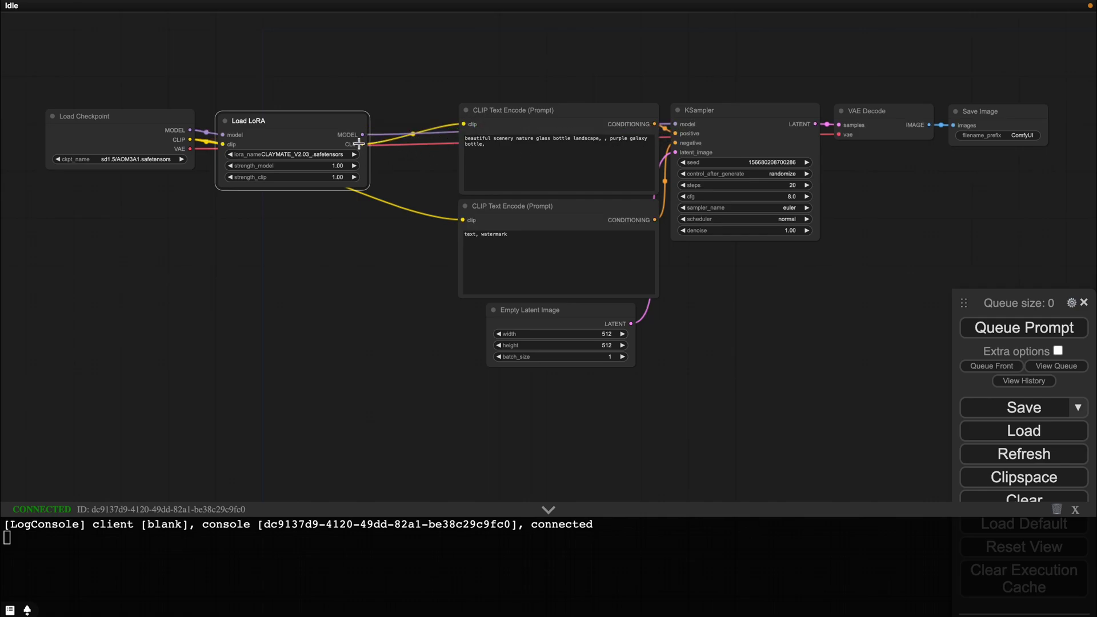
left_click_drag(362, 144, 464, 219)
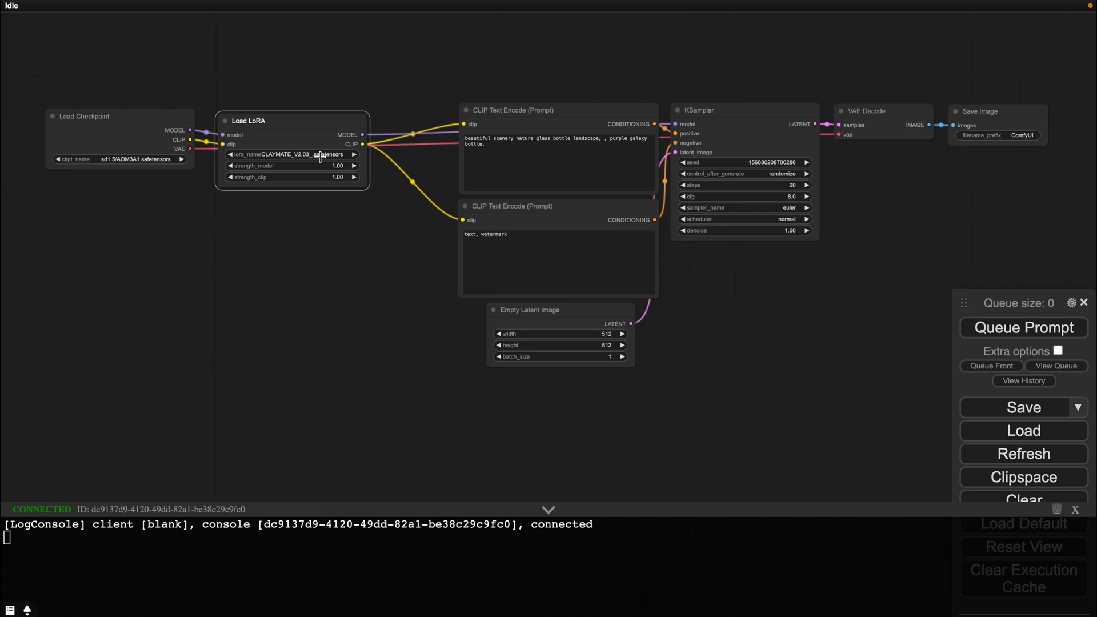
left_click(319, 156)
type("fine")
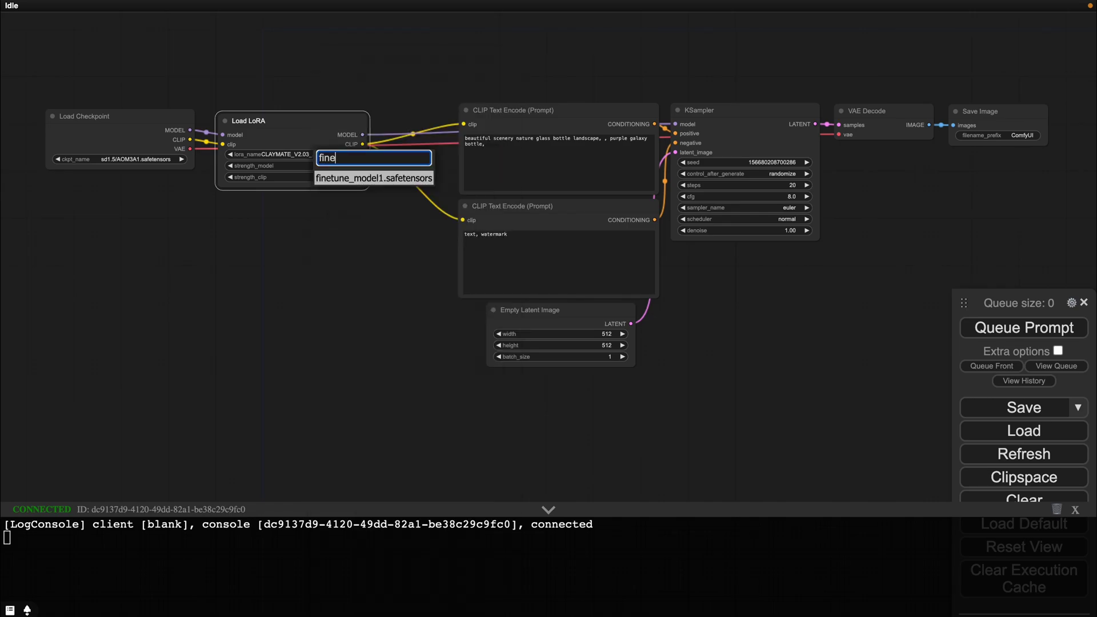
key("Return")
- Set the Load Checkpoint ckpt_name to sdxl/sd_xl_base_1.0.safetensors
left_click_drag(135, 135, 90, 136)
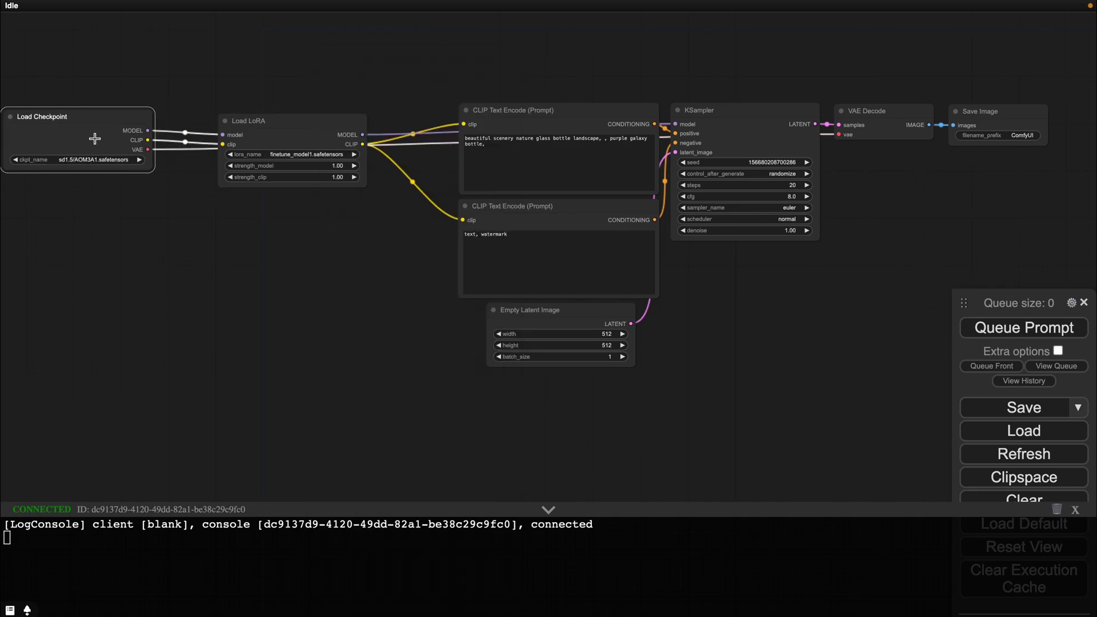
left_click(95, 160)
type("sdxl")
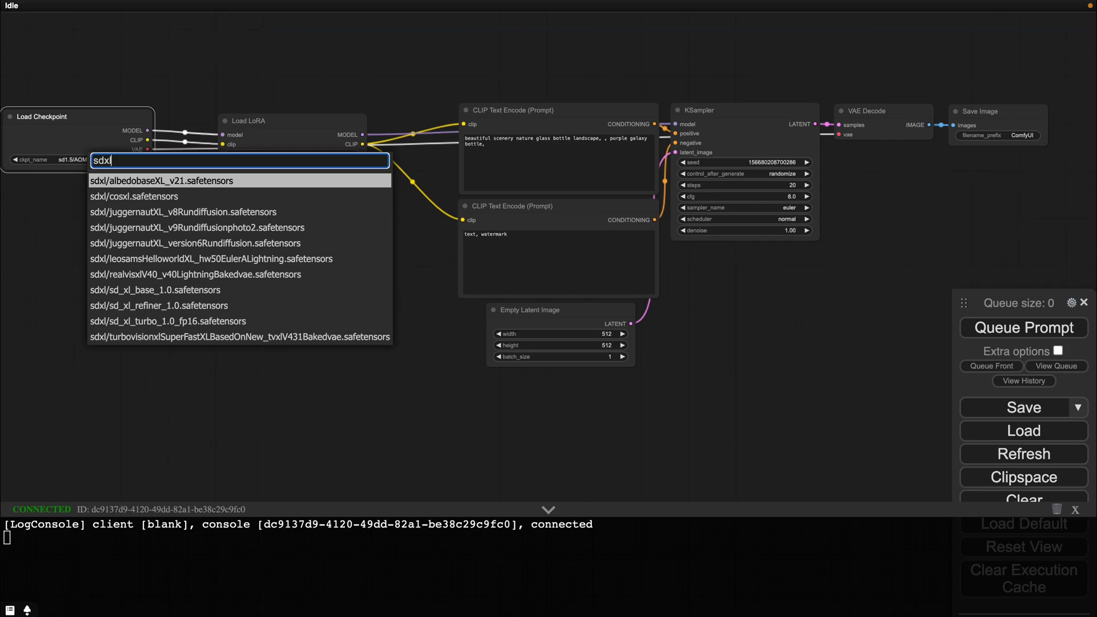
left_click(180, 291)
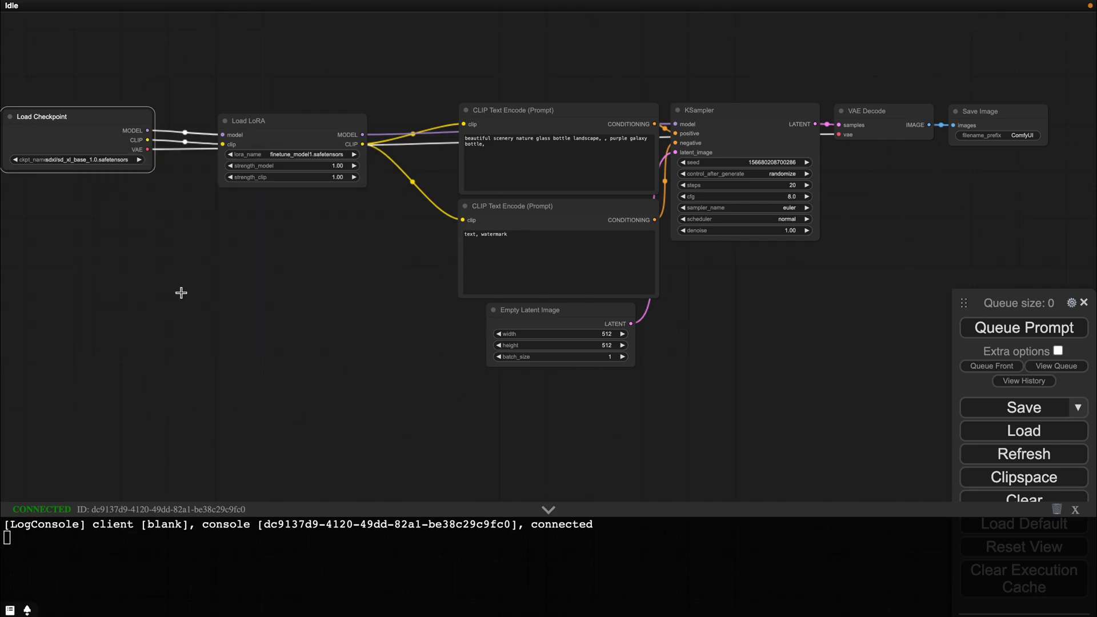
left_click_drag(412, 309, 421, 313)
left_click_drag(138, 142, 176, 158)
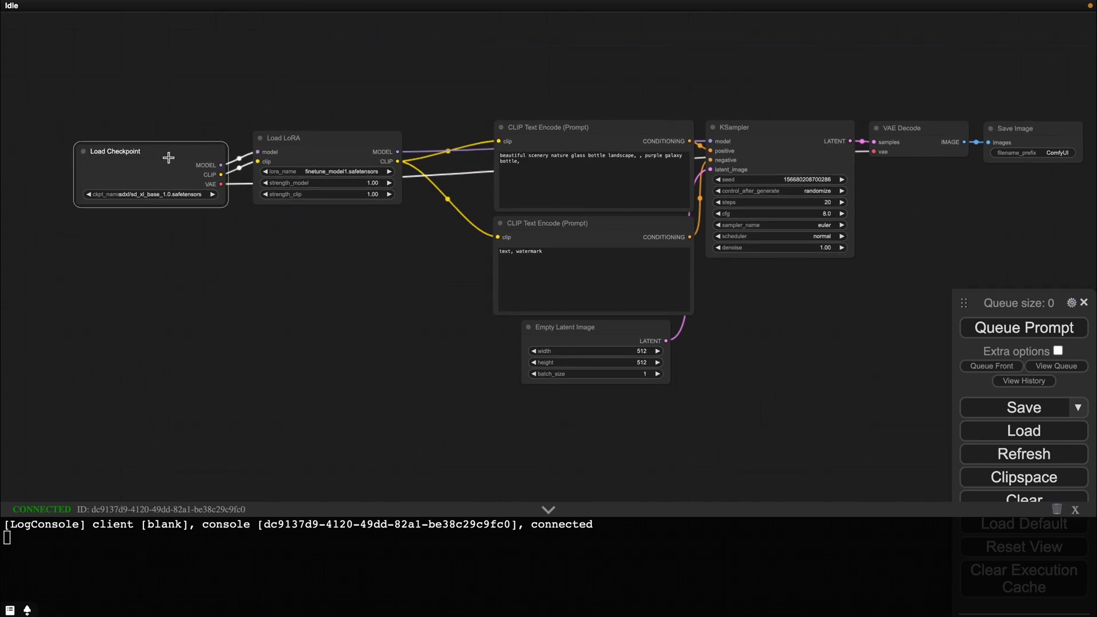
- Set Empty Latent Image width and height to 1024 each
left_click(644, 352)
key("BackSpace")
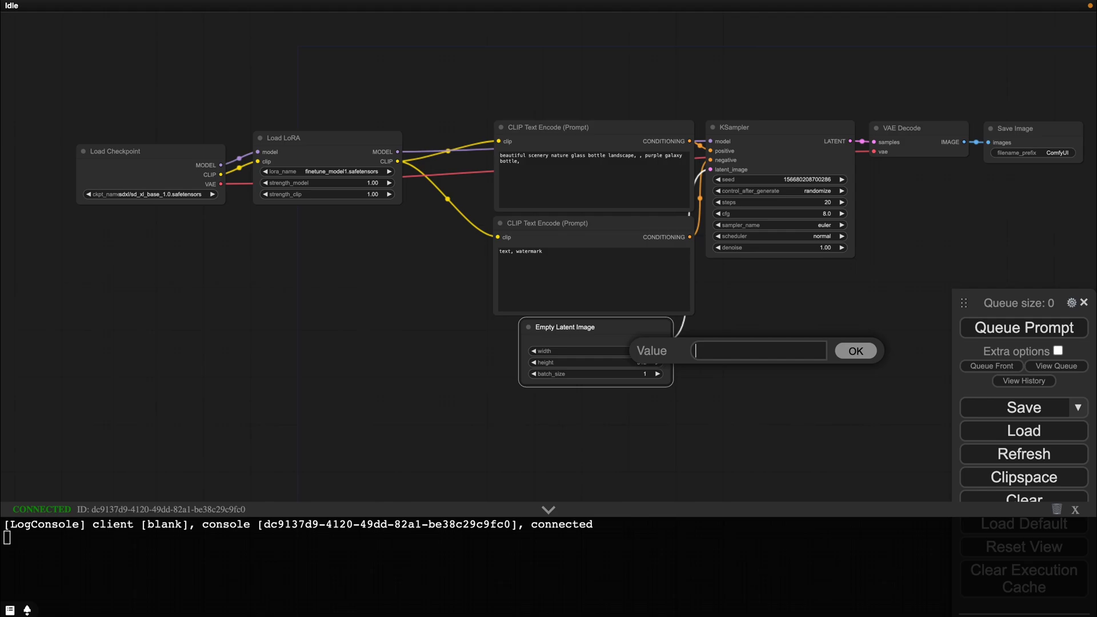
type("1024")
key("Return")
left_click(639, 362)
key("BackSpace")
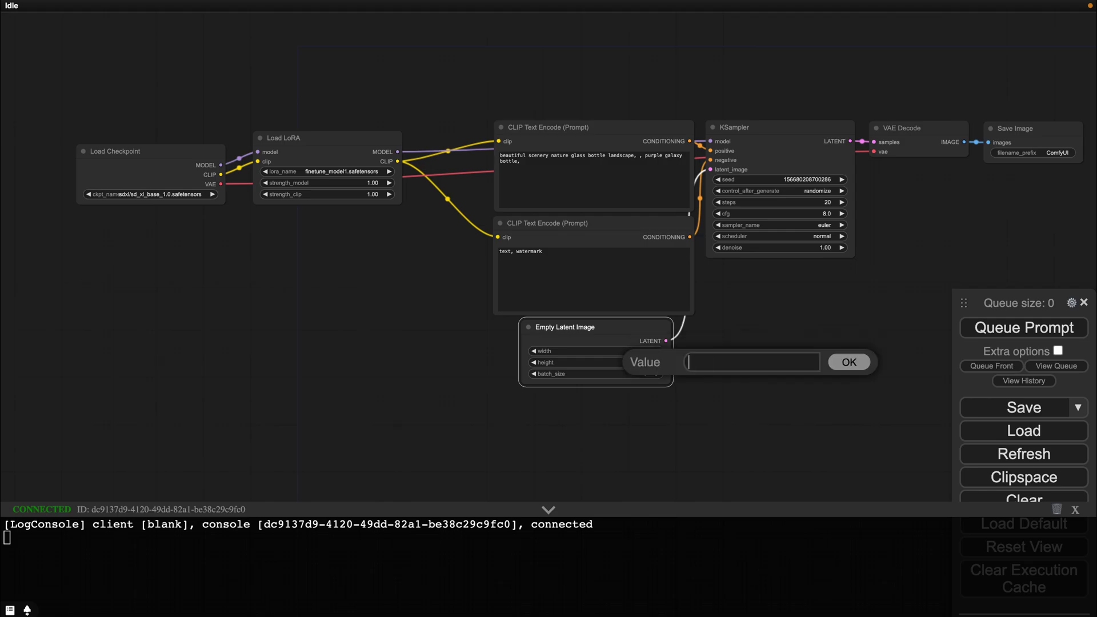
type("1")
key("BackSpace")
type("512")
key("Return")
mouse_move(829, 299)
left_mouse_down()
mouse_move(774, 297)
mouse_move(808, 343)
left_mouse_up()
scroll(774, 297, "up", 5)
- Replace the positive prompt with a portrait of a woman in a professional tuxedo
left_click(407, 155)
key("ctrl+a")
key("BackSpace")
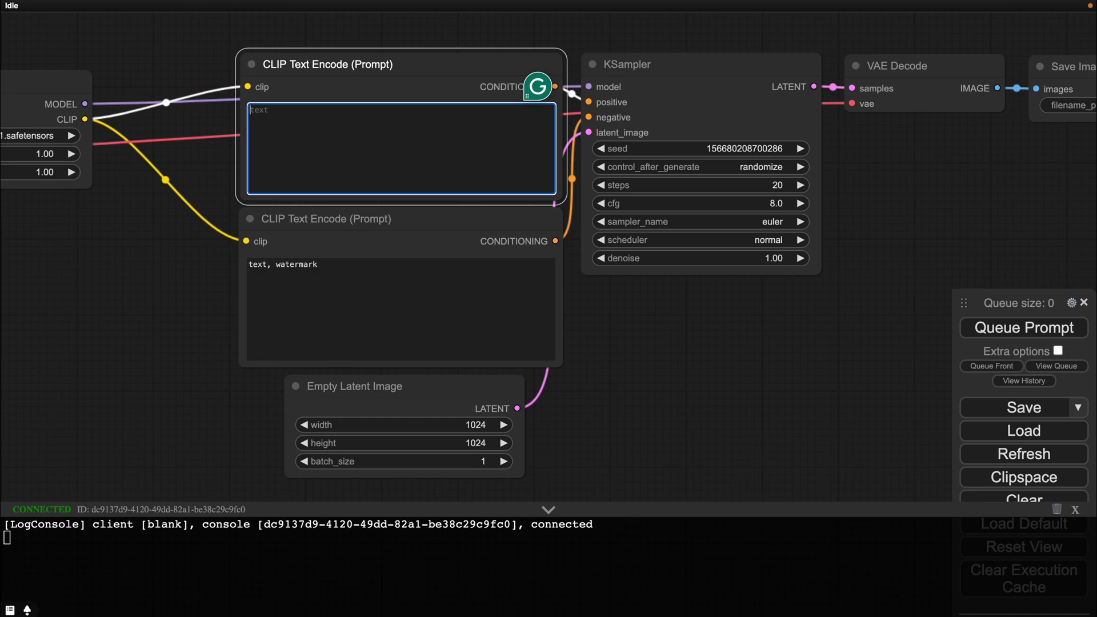
type("A por")
type("man wearing a professs")
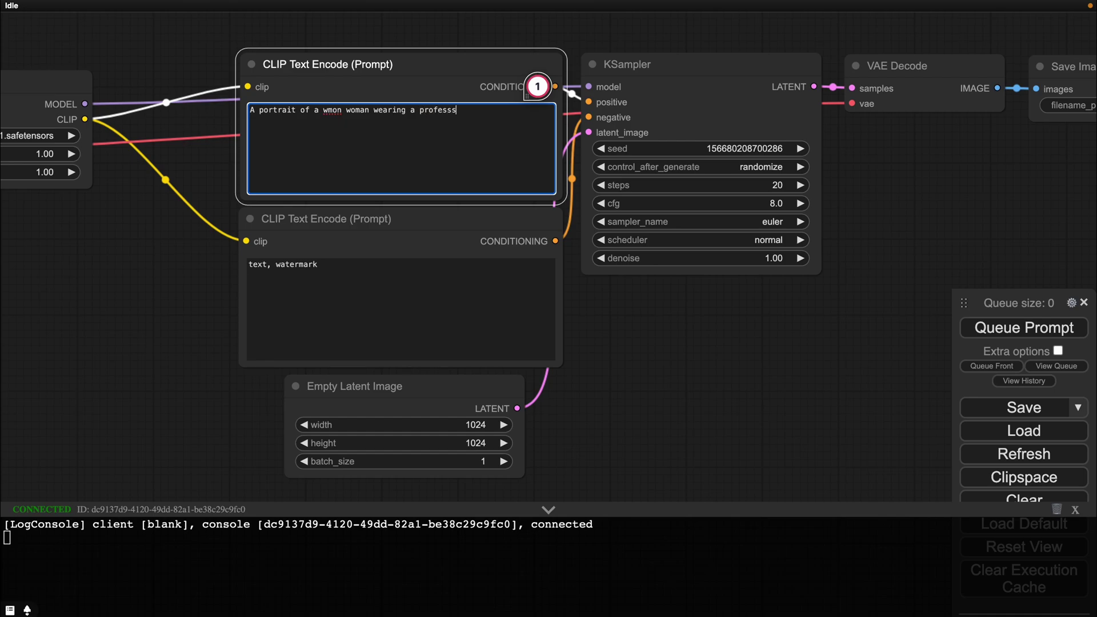
type("al ")
type("tuxedo, ")
type("perfec")
type("t eyes, perfect face, perfect nose")
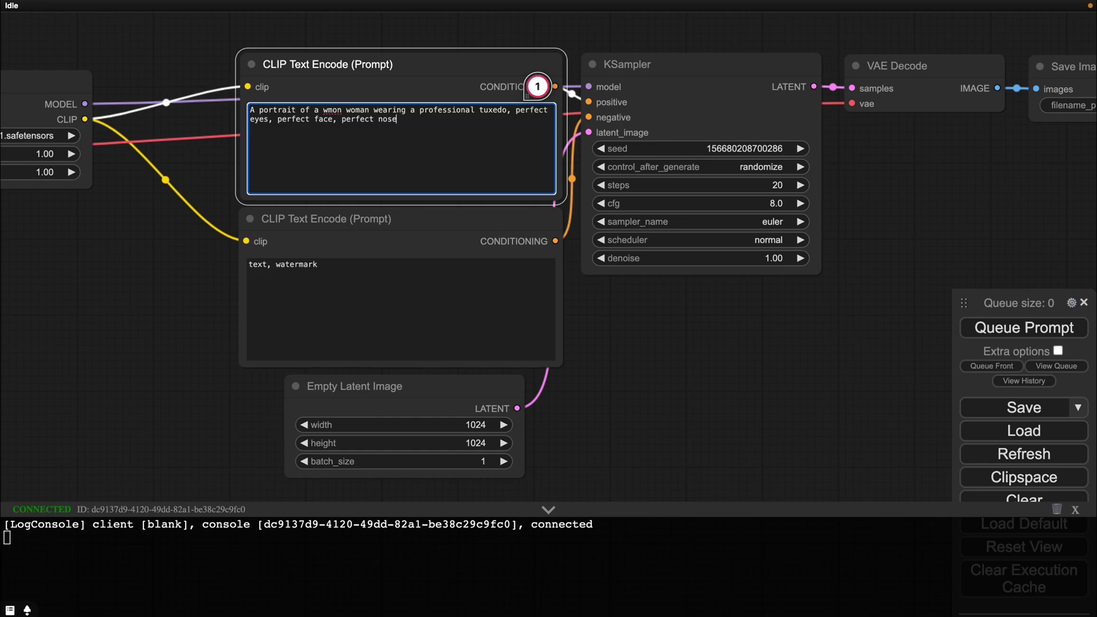
left_click(631, 331)
scroll(632, 331, "down", 2)
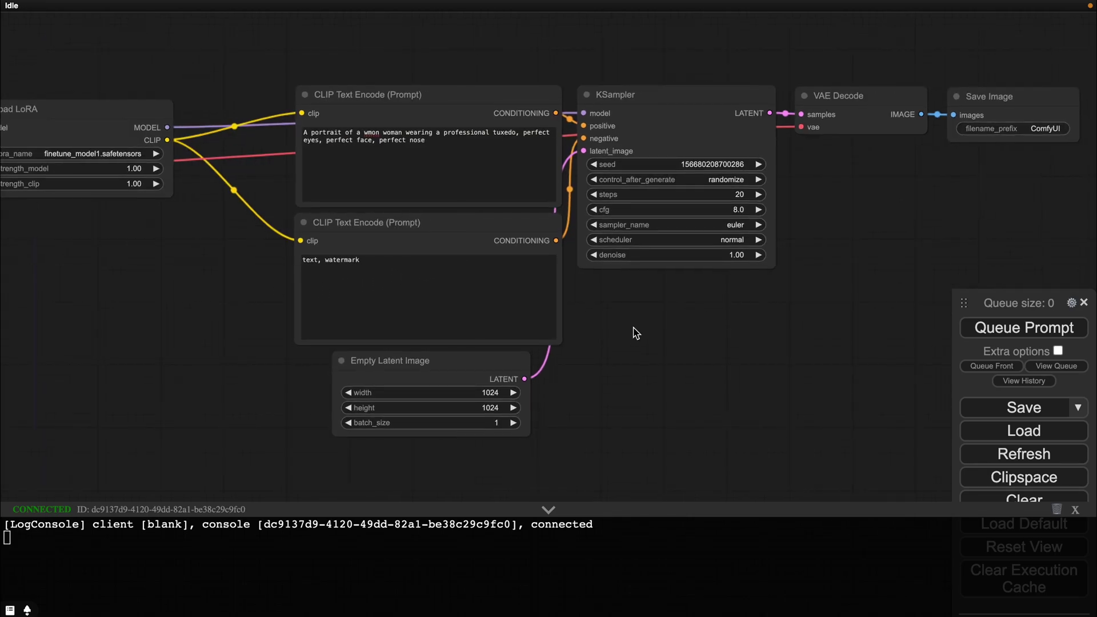
- Paste the long defect list as the negative prompt and queue the generation
left_click(429, 309)
key("ctrl+a")
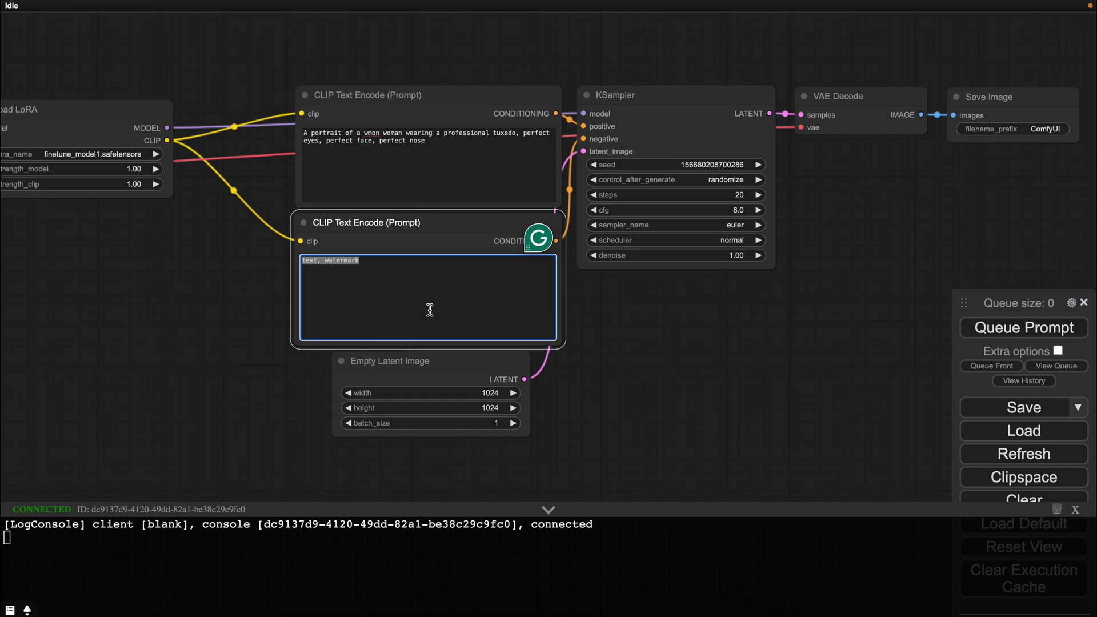
type("Low resolution, blurry, grainy, overexposed, underexposed, muted colors, unrealistic, cartoonish, abstract, distorted, unnatural lighting, incorrect anatomy, unnatural proportions, artifacts, noise, watermarks, text, logos, background distractions, harsh shadows, washed out, poor contrast, smudged, flat lighting, over-processed, over-saturated, inconsistent style.")
left_click(649, 319)
scroll(649, 319, "down", 2)
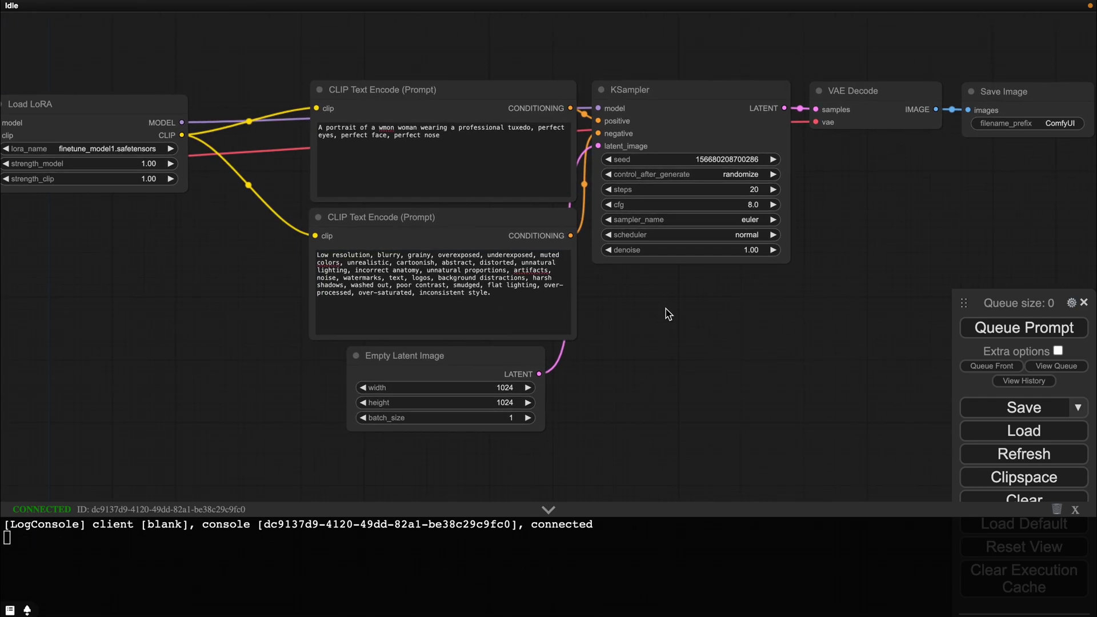
scroll(686, 274, "down", 2)
key("ctrl+Return")
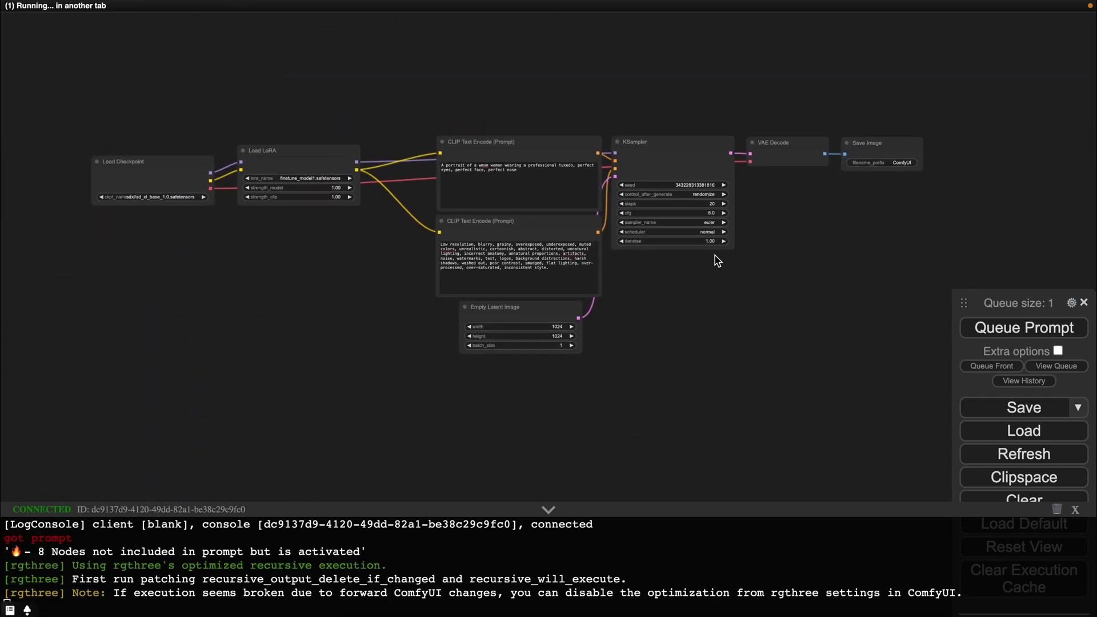
- Pan the workflow and nudge the Save Image node down to view the suited-woman portrait
left_click_drag(827, 248, 629, 216)
left_click_drag(691, 112, 695, 147)
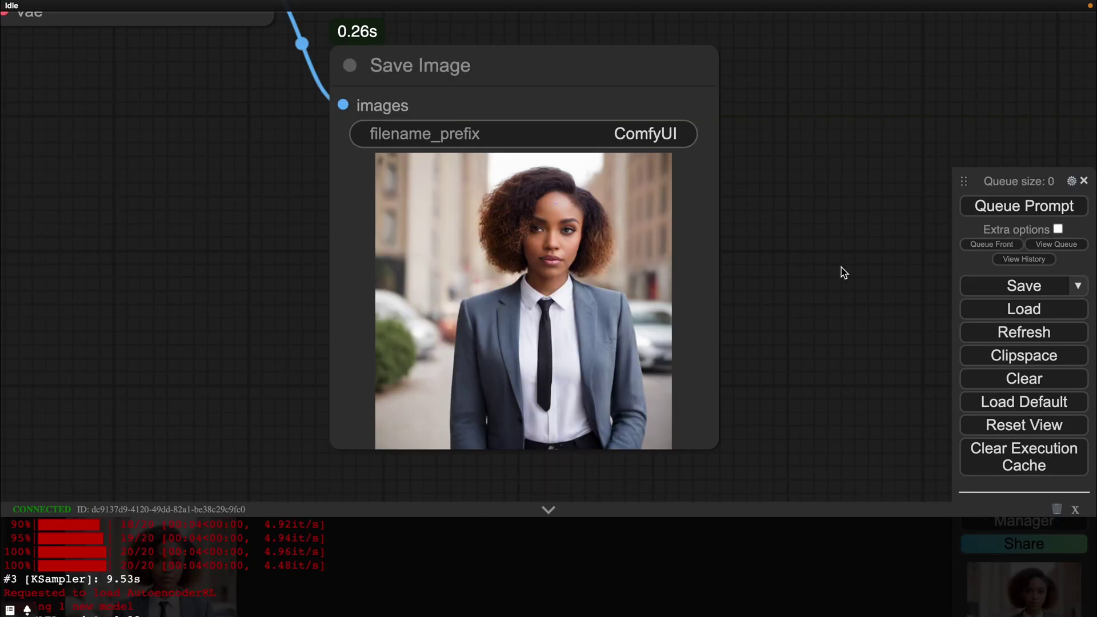
scroll(840, 271, "down", 5)
scroll(841, 271, "up", 3)
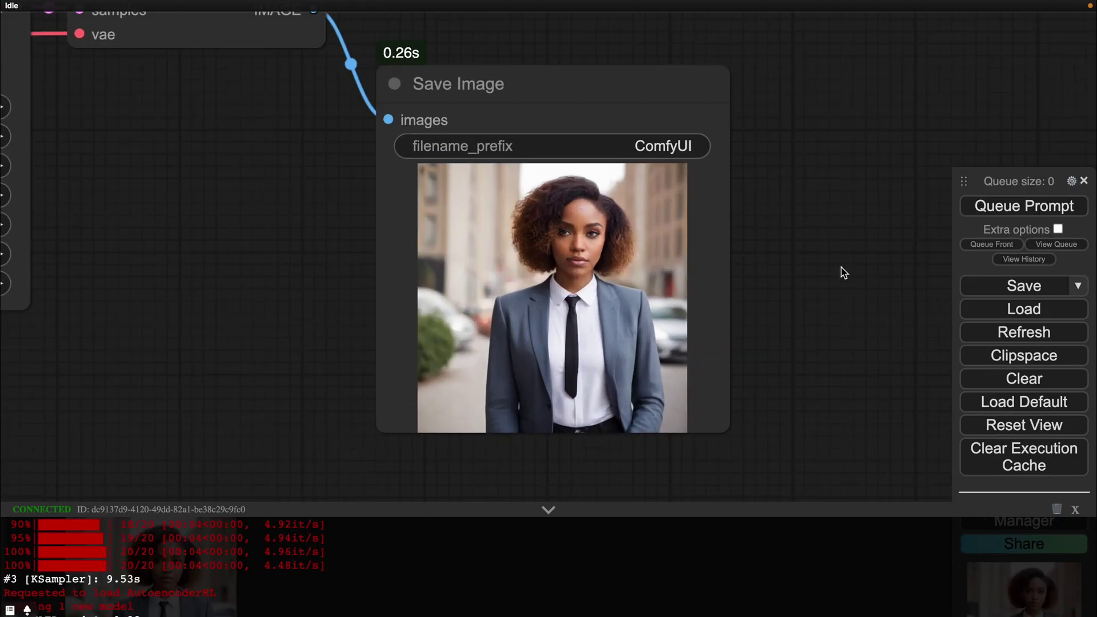
scroll(823, 266, "up", 2)
scroll(809, 257, "up", 3)
scroll(828, 252, "down", 3)
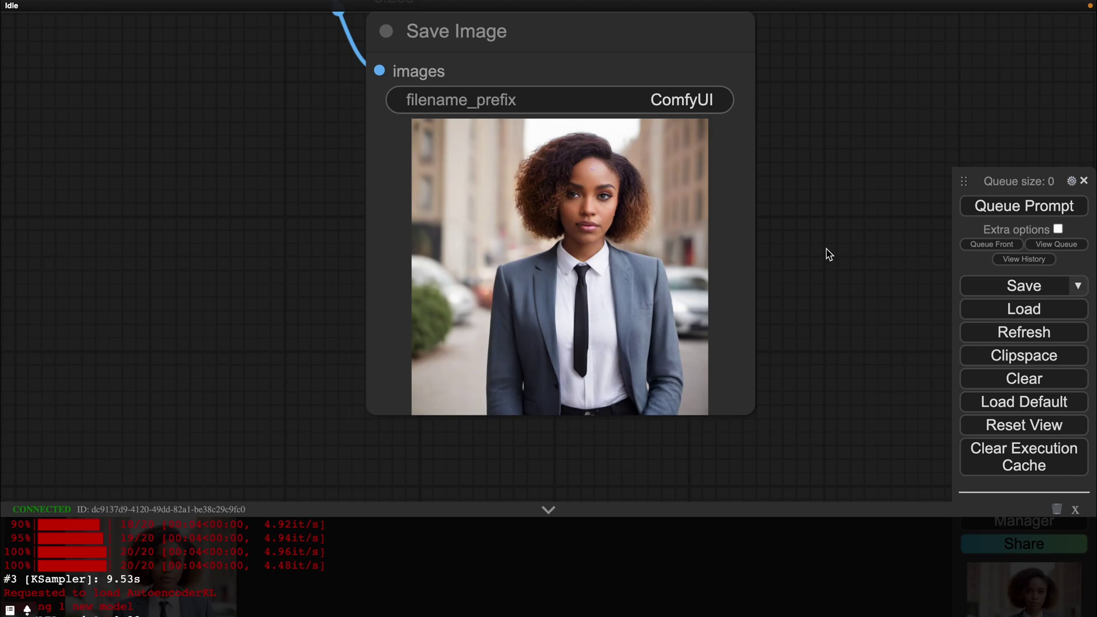